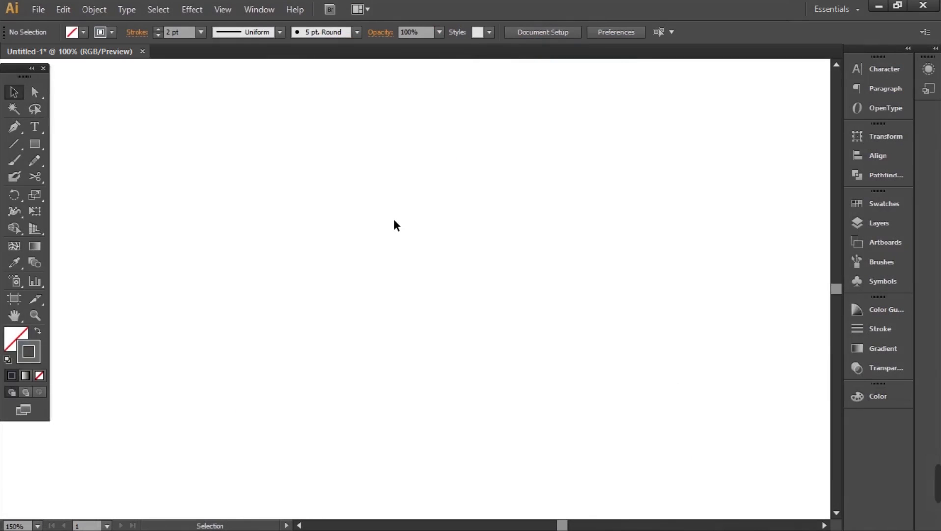
Draw a large guide circle and trace the hair's outer curve over its top and down its right side with the Pen tool.
{"action": "key", "text": "l"}
{"action": "left_click_drag", "start_coordinate": [234, 93], "coordinate": [634, 432]}
{"action": "key", "text": "p"}
{"action": "left_click_drag", "start_coordinate": [217, 163], "coordinate": [259, 131]}
{"action": "left_click_drag", "start_coordinate": [456, 94], "coordinate": [545, 101]}
{"action": "left_click_drag", "start_coordinate": [634, 284], "coordinate": [635, 385]}
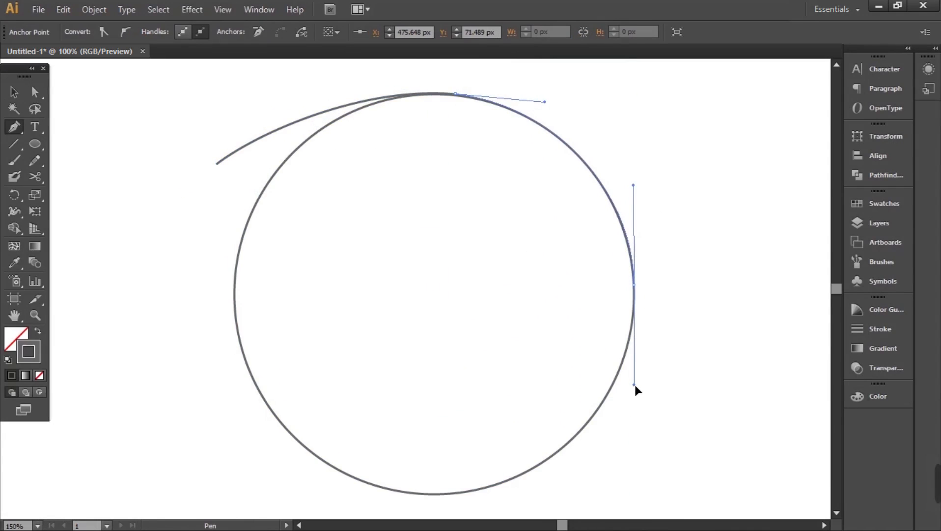
{"action": "scroll", "coordinate": [564, 465], "scroll_direction": "down", "scroll_amount": 2}
{"action": "left_click_drag", "start_coordinate": [544, 487], "coordinate": [546, 494]}
{"action": "left_click", "coordinate": [563, 466]}
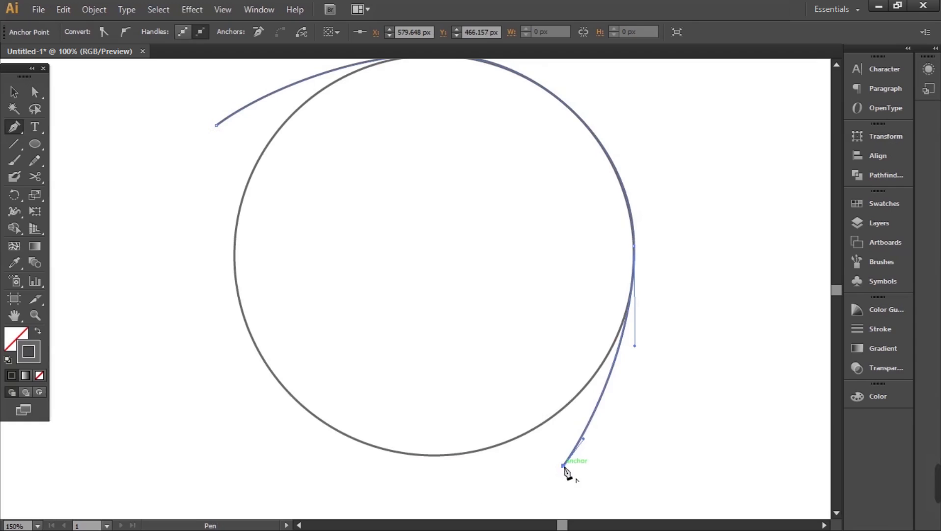
Close the hair outline with a curved ear notch, a concave temple edge, a pointed parting and a rounded fringe.
{"action": "left_click", "coordinate": [556, 394]}
{"action": "left_click_drag", "start_coordinate": [557, 396], "coordinate": [539, 282]}
{"action": "left_click", "coordinate": [534, 292]}
{"action": "left_click_drag", "start_coordinate": [453, 222], "coordinate": [423, 167]}
{"action": "left_click", "coordinate": [421, 145]}
{"action": "left_click", "coordinate": [224, 239]}
{"action": "left_click_drag", "start_coordinate": [209, 241], "coordinate": [209, 241]}
{"action": "left_click_drag", "start_coordinate": [176, 194], "coordinate": [165, 160]}
{"action": "left_click", "coordinate": [217, 124]}
Delete the guide circle and turn the refined hair outline into a solid grey shape by swapping fill and stroke.
{"action": "key", "text": "a"}
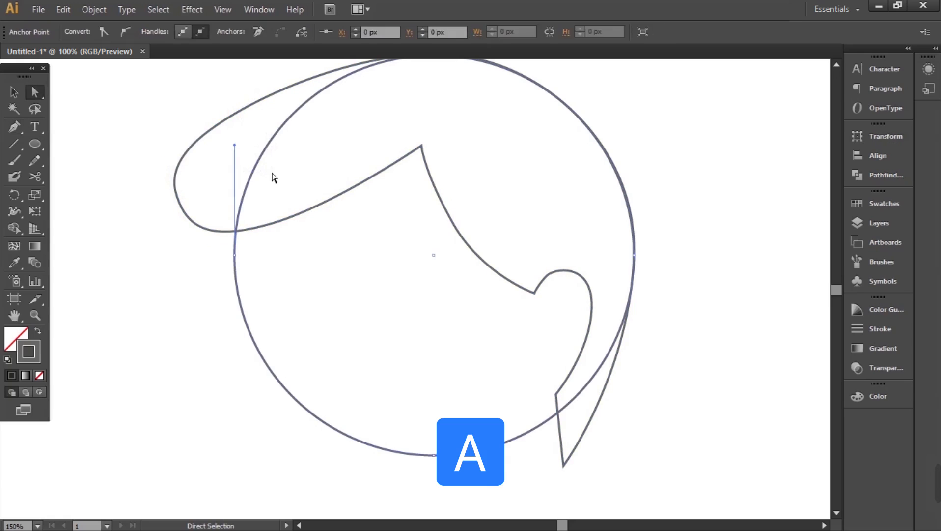
{"action": "left_click_drag", "start_coordinate": [279, 226], "coordinate": [293, 224]}
{"action": "left_click_drag", "start_coordinate": [293, 224], "coordinate": [293, 224]}
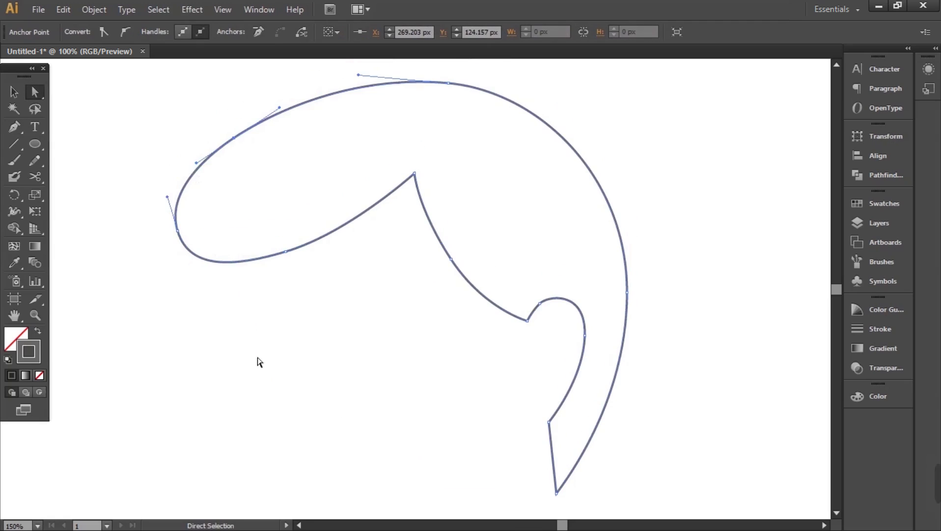
{"action": "left_click", "coordinate": [38, 331]}
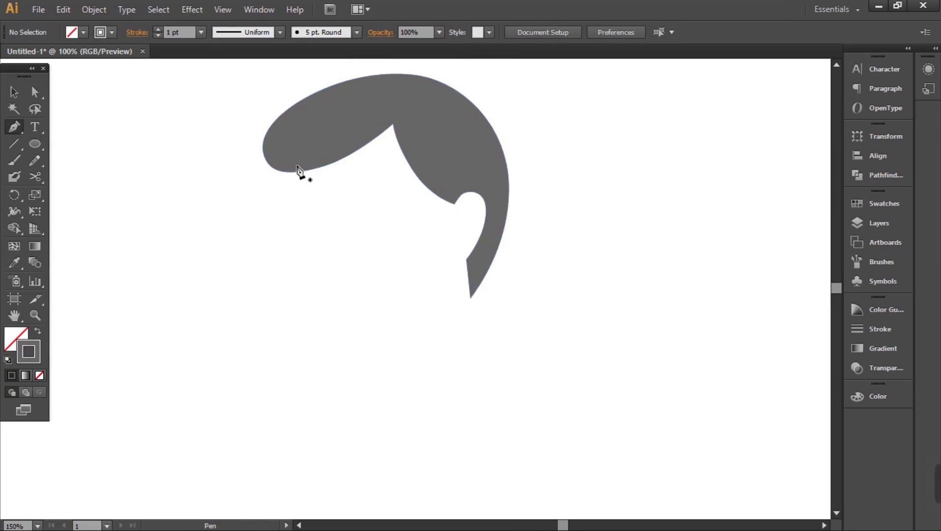
Outline the face from the fringe down a curved jaw, continuing into the neck with a pointed base.
{"action": "key", "text": "p"}
{"action": "left_click", "coordinate": [296, 165]}
{"action": "left_click_drag", "start_coordinate": [300, 261], "coordinate": [306, 291]}
{"action": "left_click_drag", "start_coordinate": [359, 308], "coordinate": [382, 304]}
{"action": "left_click", "coordinate": [362, 310]}
{"action": "left_click", "coordinate": [357, 377]}
{"action": "left_click", "coordinate": [415, 415]}
{"action": "left_click", "coordinate": [465, 373]}
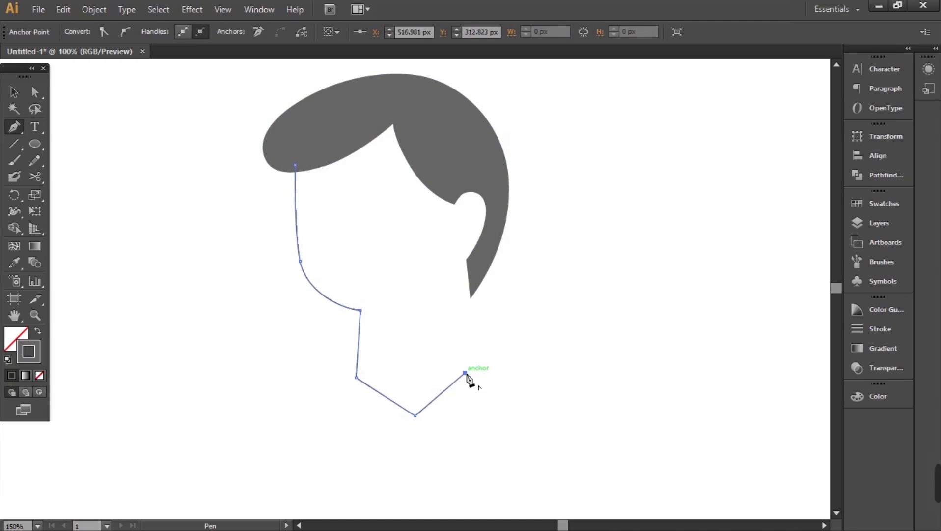
Continue the face outline from the neck around the ear and close it behind the hair.
{"action": "left_click", "coordinate": [482, 251]}
{"action": "left_click", "coordinate": [496, 204]}
{"action": "left_click", "coordinate": [476, 161]}
{"action": "left_click", "coordinate": [410, 93]}
{"action": "left_click", "coordinate": [344, 113]}
{"action": "left_click", "coordinate": [295, 165]}
Fill the face and neck with skin-tone yellow without a stroke, send the shape behind the hair and adjust its neck edge.
{"action": "key", "text": "v"}
{"action": "key", "text": "slash"}
{"action": "left_click", "coordinate": [83, 33]}
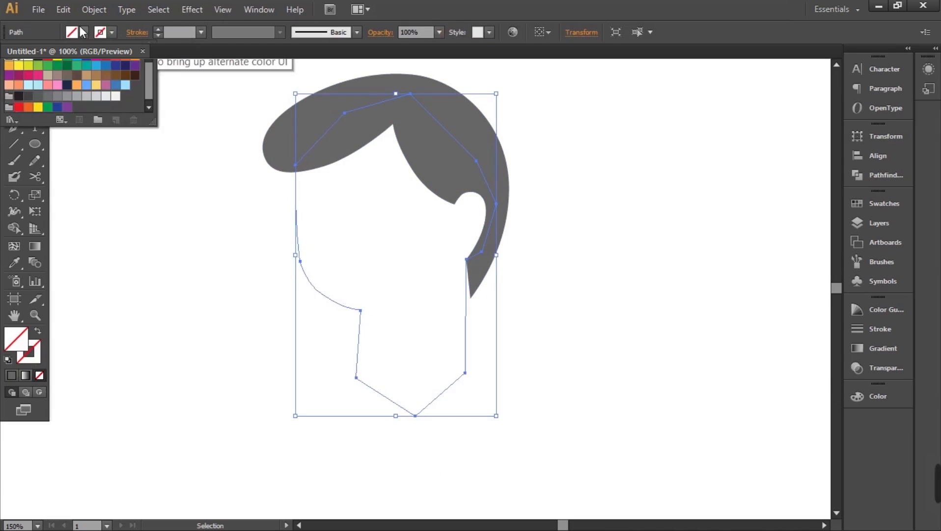
{"action": "left_click", "coordinate": [58, 84]}
{"action": "key", "text": "ctrl+shift+["}
{"action": "key", "text": "a"}
{"action": "scroll", "coordinate": [461, 299], "scroll_direction": "up", "scroll_amount": 4}
{"action": "left_click_drag", "start_coordinate": [499, 292], "coordinate": [487, 302]}
{"action": "scroll", "coordinate": [510, 315], "scroll_direction": "down", "scroll_amount": 6}
Outline the shirt from the neck along a rounded shoulder, then around the raised forearm to the elbow's start.
{"action": "key", "text": "p"}
{"action": "key", "text": "shift+x"}
{"action": "left_click", "coordinate": [421, 213]}
{"action": "left_click_drag", "start_coordinate": [341, 222], "coordinate": [322, 232]}
{"action": "left_click_drag", "start_coordinate": [305, 284], "coordinate": [302, 302]}
{"action": "left_click", "coordinate": [289, 344]}
{"action": "left_click", "coordinate": [234, 259]}
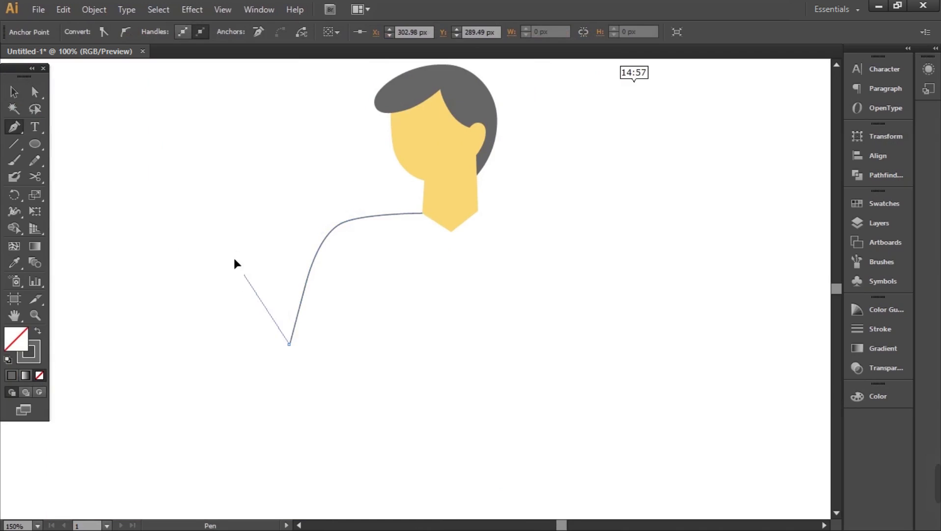
{"action": "left_click", "coordinate": [188, 289]}
{"action": "left_click", "coordinate": [247, 394]}
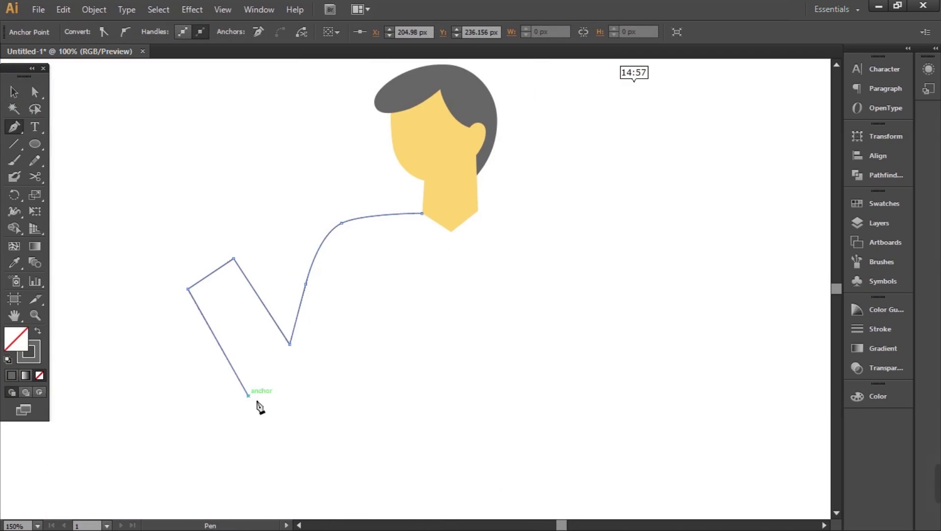
Complete the shirt outline with a rounded elbow, the armpit and a rectangular torso reaching back to the neck.
{"action": "left_click_drag", "start_coordinate": [295, 427], "coordinate": [324, 428]}
{"action": "left_click_drag", "start_coordinate": [334, 375], "coordinate": [335, 374]}
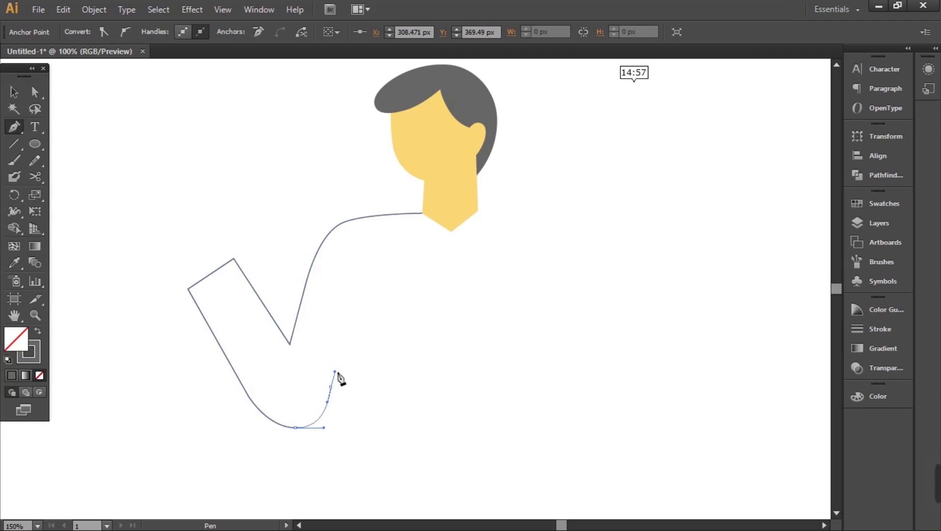
{"action": "left_click", "coordinate": [350, 336]}
{"action": "scroll", "coordinate": [349, 337], "scroll_direction": "down", "scroll_amount": 2}
{"action": "left_click", "coordinate": [345, 441]}
{"action": "left_click", "coordinate": [519, 440]}
{"action": "left_click", "coordinate": [519, 296]}
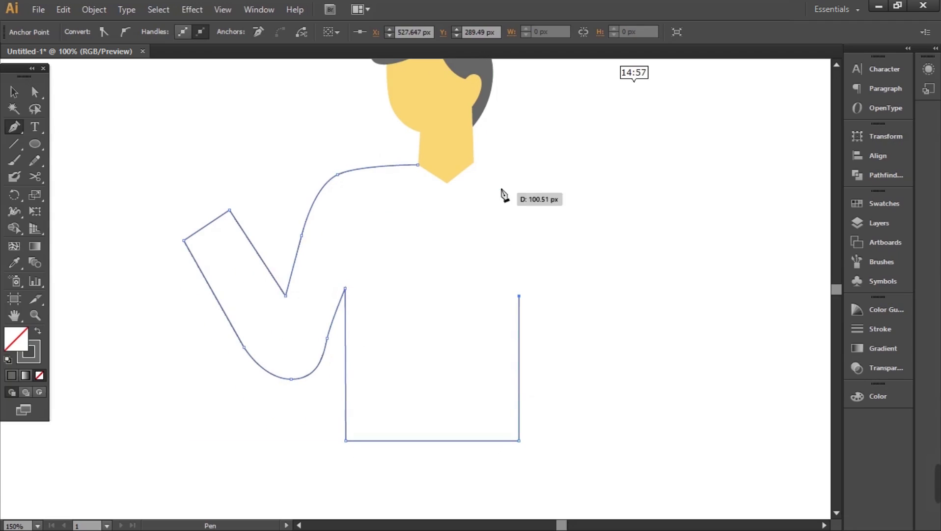
{"action": "left_click", "coordinate": [474, 162]}
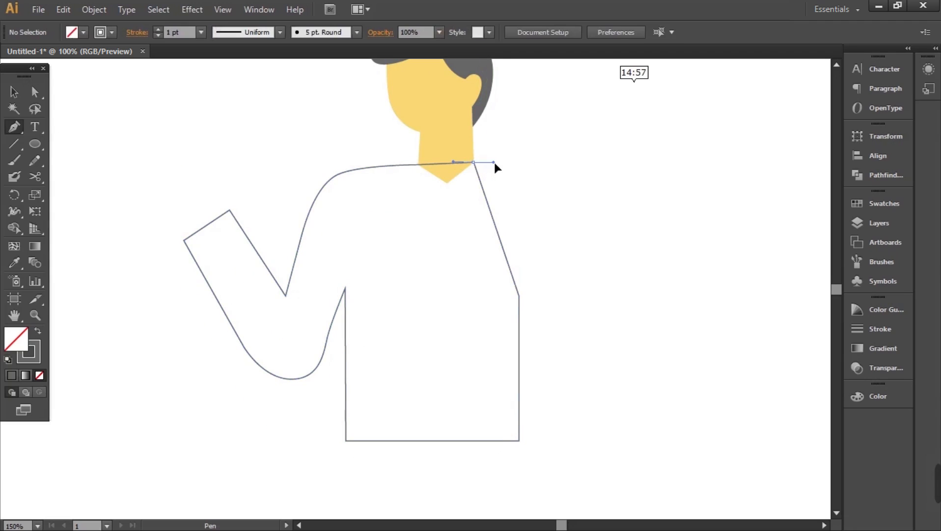
Draw the second sleeve as a separate closed shape from the neck over a rounded shoulder, with a bent elbow.
{"action": "left_click_drag", "start_coordinate": [494, 163], "coordinate": [497, 163]}
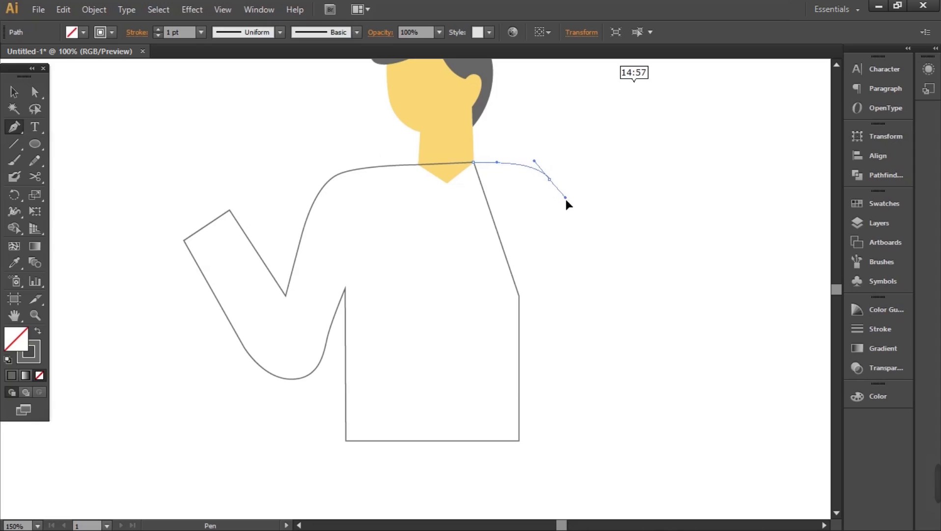
{"action": "left_click", "coordinate": [588, 298]}
{"action": "left_click_drag", "start_coordinate": [568, 346], "coordinate": [499, 360]}
{"action": "left_click", "coordinate": [500, 360]}
{"action": "left_click", "coordinate": [500, 312]}
{"action": "left_click", "coordinate": [474, 162]}
Widen the torso by moving its lower and upper side corners outward beneath the second sleeve.
{"action": "key", "text": "a"}
{"action": "left_click_drag", "start_coordinate": [521, 442], "coordinate": [539, 440]}
{"action": "left_click_drag", "start_coordinate": [520, 296], "coordinate": [542, 302]}
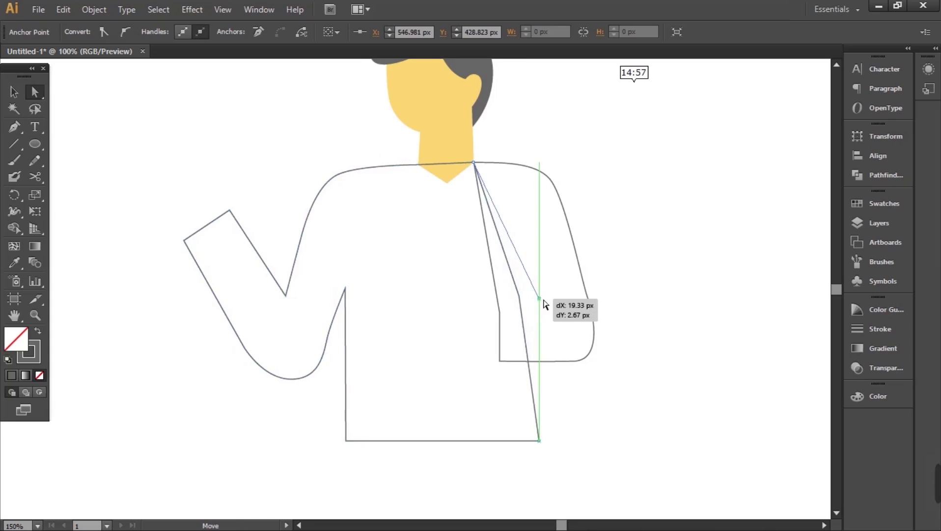
Fill the torso and sleeve shapes pink, and bring the hair and face in front of them.
{"action": "key", "text": "v"}
{"action": "left_click", "coordinate": [83, 31]}
{"action": "left_click", "coordinate": [58, 84]}
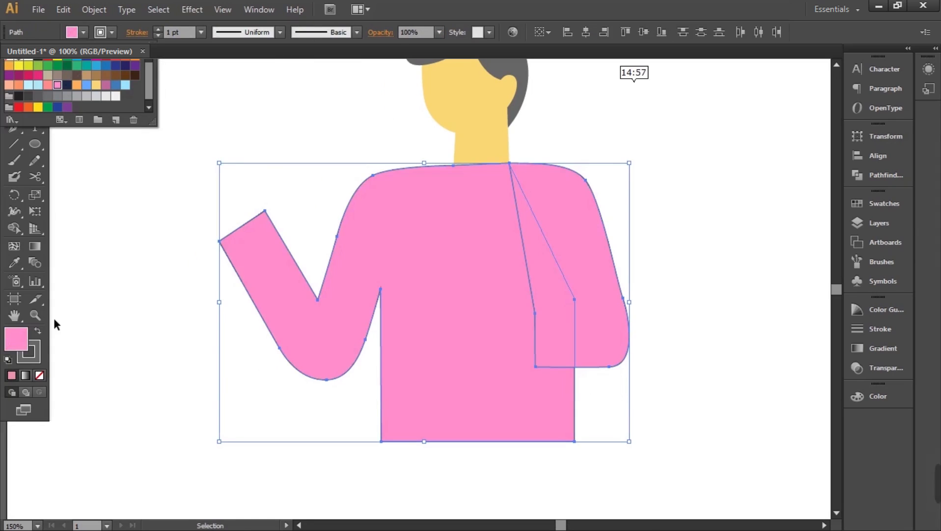
{"action": "left_click_drag", "start_coordinate": [383, 231], "coordinate": [228, 121]}
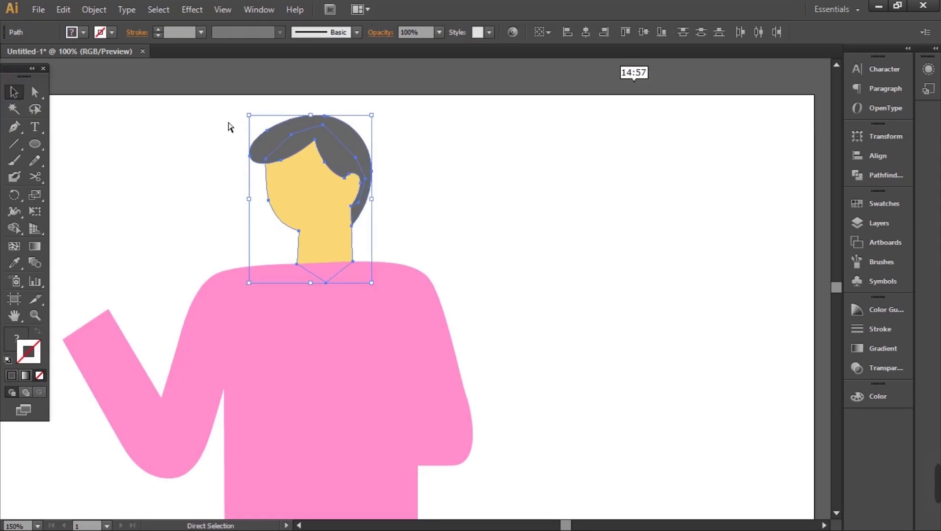
{"action": "key", "text": "ctrl+shift+bracketright"}
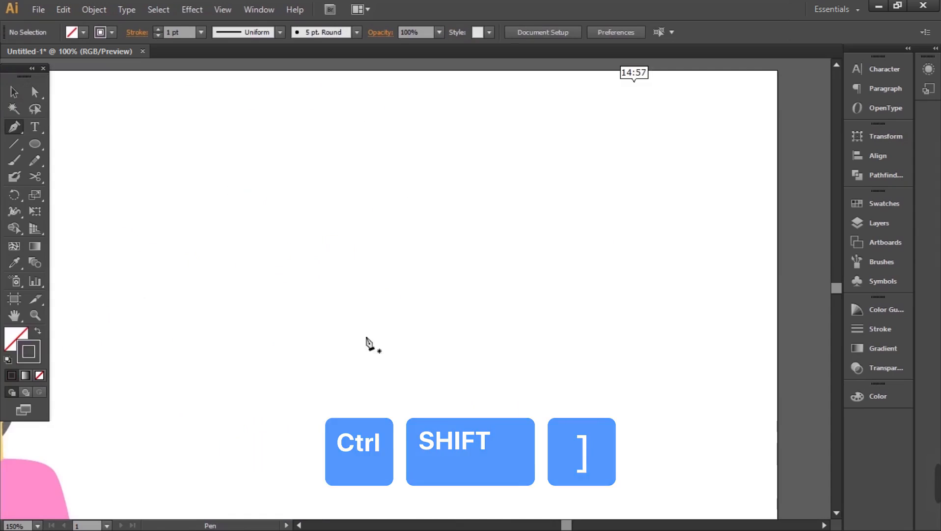
Draw the wavy left side of a second character's curly hair upward with the Pen tool on an empty area.
{"action": "key", "text": "p"}
{"action": "left_click_drag", "start_coordinate": [342, 364], "coordinate": [339, 354]}
{"action": "left_click_drag", "start_coordinate": [295, 328], "coordinate": [285, 304]}
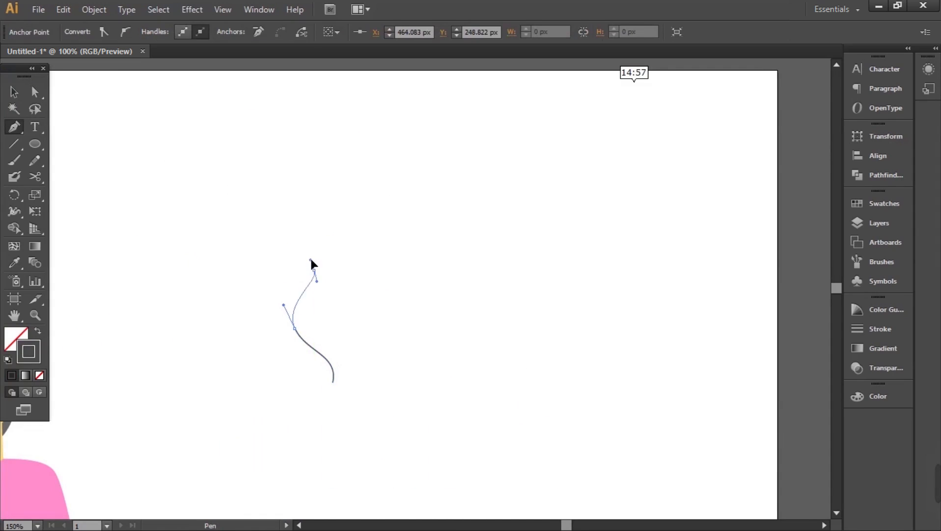
{"action": "left_click_drag", "start_coordinate": [315, 271], "coordinate": [312, 247]}
{"action": "left_click_drag", "start_coordinate": [276, 187], "coordinate": [273, 180]}
{"action": "left_click_drag", "start_coordinate": [336, 154], "coordinate": [339, 143]}
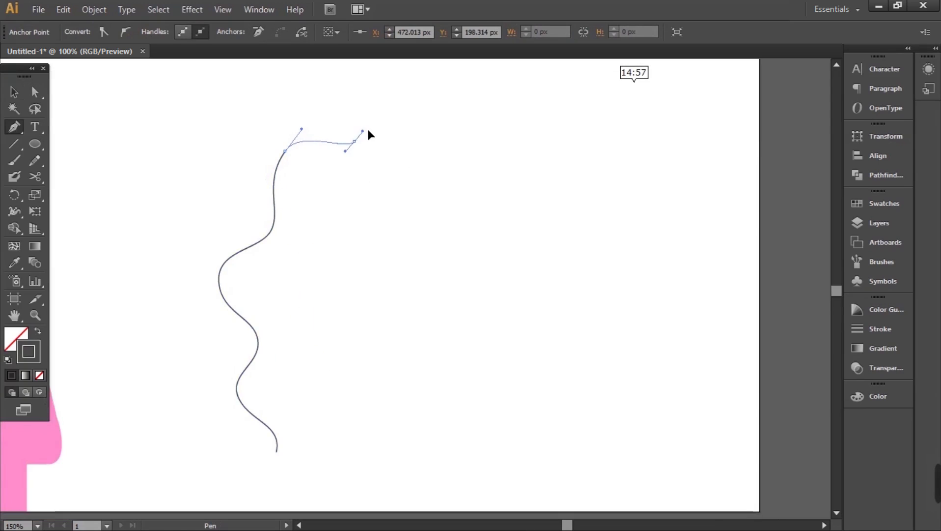
{"action": "left_click_drag", "start_coordinate": [367, 129], "coordinate": [369, 117]}
{"action": "left_click_drag", "start_coordinate": [382, 128], "coordinate": [305, 136]}
Continue the wavy hair outline across the top and down the right side, and close it along the bottom.
{"action": "left_click_drag", "start_coordinate": [335, 98], "coordinate": [378, 93]}
{"action": "left_click_drag", "start_coordinate": [407, 133], "coordinate": [438, 135]}
{"action": "left_click_drag", "start_coordinate": [517, 131], "coordinate": [544, 148]}
{"action": "left_click", "coordinate": [538, 201]}
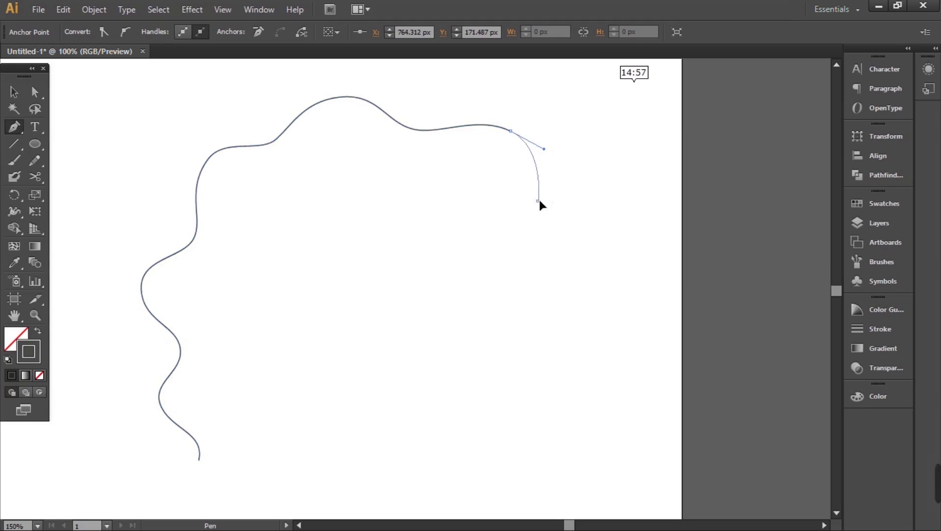
{"action": "left_click_drag", "start_coordinate": [591, 240], "coordinate": [602, 272]}
{"action": "left_click_drag", "start_coordinate": [582, 323], "coordinate": [552, 259]}
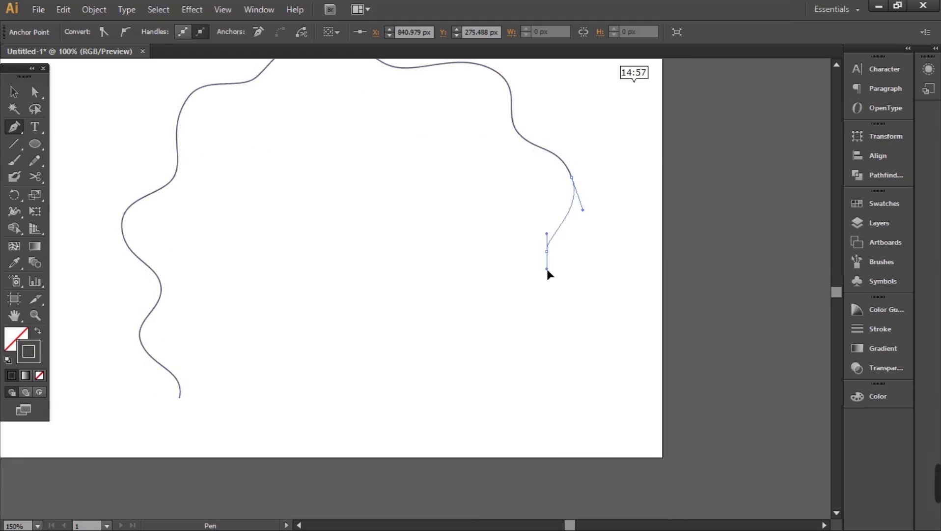
{"action": "left_click_drag", "start_coordinate": [566, 305], "coordinate": [521, 359]}
{"action": "left_click_drag", "start_coordinate": [518, 394], "coordinate": [524, 434]}
{"action": "left_click_drag", "start_coordinate": [524, 435], "coordinate": [273, 455]}
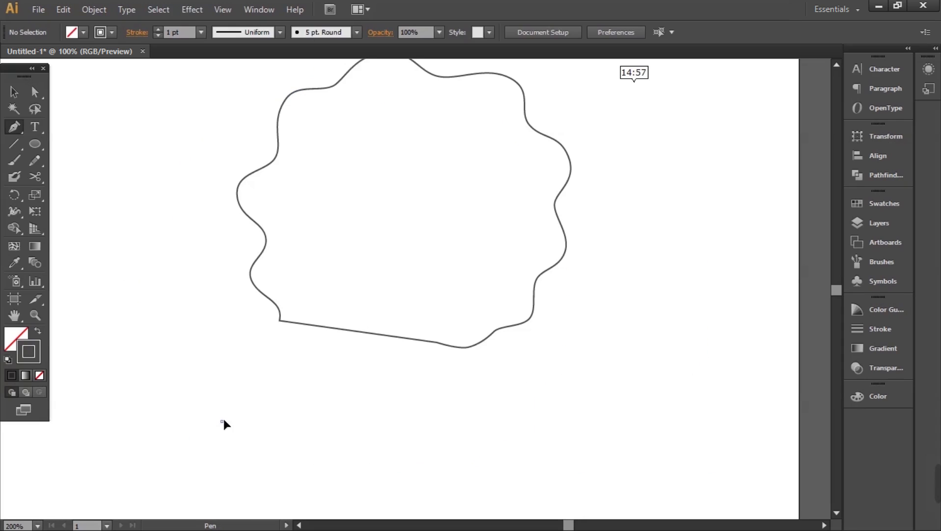
Draw the second character's face with an ear, scalloped hairline, curved jaw and long neck with a rounded base.
{"action": "left_click_drag", "start_coordinate": [298, 286], "coordinate": [334, 255]}
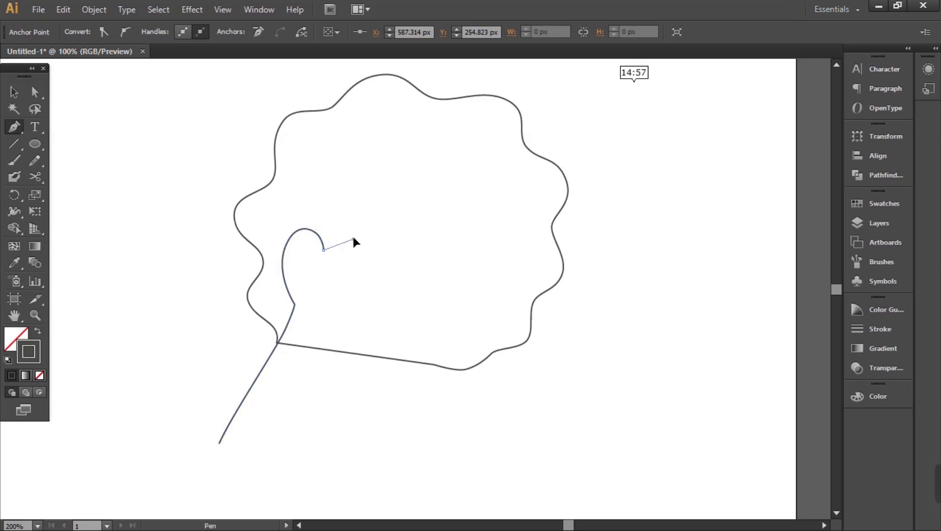
{"action": "left_click_drag", "start_coordinate": [353, 214], "coordinate": [506, 250]}
{"action": "left_click", "coordinate": [430, 191]}
{"action": "left_click_drag", "start_coordinate": [461, 350], "coordinate": [436, 386]}
{"action": "left_click", "coordinate": [372, 395]}
{"action": "left_click_drag", "start_coordinate": [366, 489], "coordinate": [382, 398]}
{"action": "left_click_drag", "start_coordinate": [328, 439], "coordinate": [290, 441]}
{"action": "left_click_drag", "start_coordinate": [241, 335], "coordinate": [252, 284]}
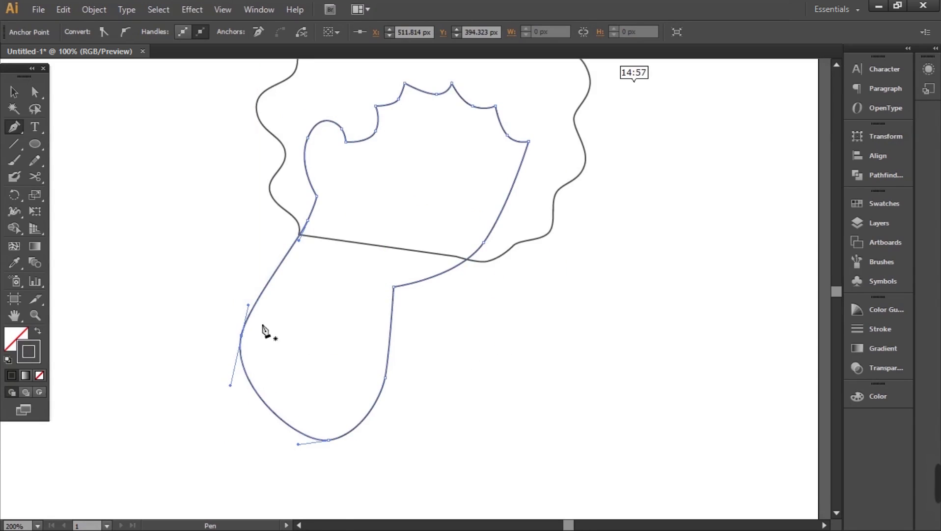
Smooth the rounded base of the second character's neck by adjusting its anchor points and curve handles.
{"action": "key", "text": "a"}
{"action": "left_click_drag", "start_coordinate": [241, 335], "coordinate": [252, 339]}
{"action": "left_click", "coordinate": [329, 440]}
{"action": "left_click_drag", "start_coordinate": [297, 444], "coordinate": [287, 442]}
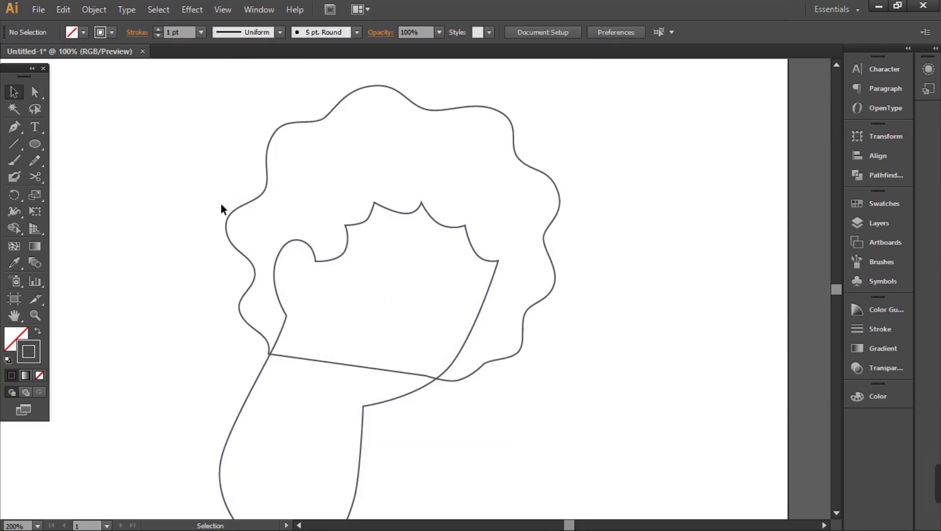
Make the curly hair a solid dark grey and fill the face and neck with skin-tone yellow without a stroke.
{"action": "left_click", "coordinate": [228, 216]}
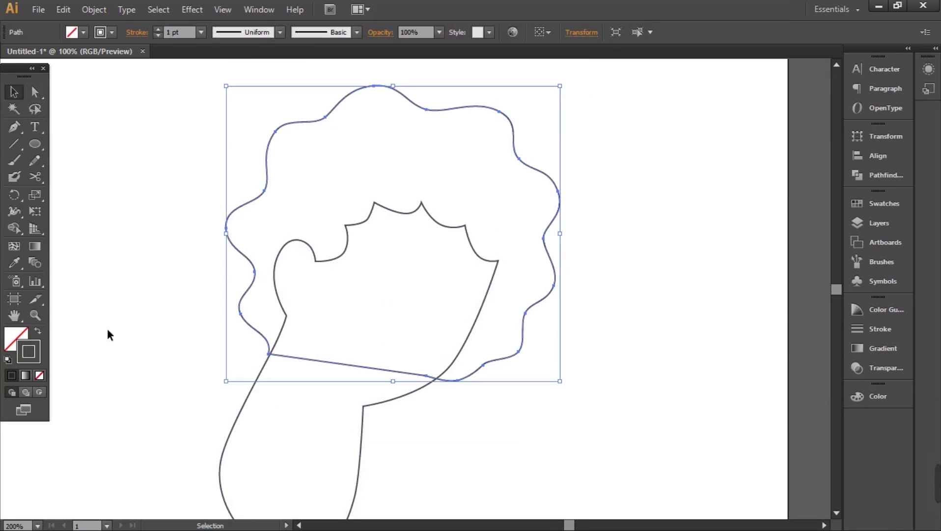
{"action": "left_click", "coordinate": [39, 332]}
{"action": "left_click", "coordinate": [241, 415]}
{"action": "left_click", "coordinate": [112, 33]}
{"action": "left_click", "coordinate": [94, 64]}
{"action": "left_click", "coordinate": [83, 33]}
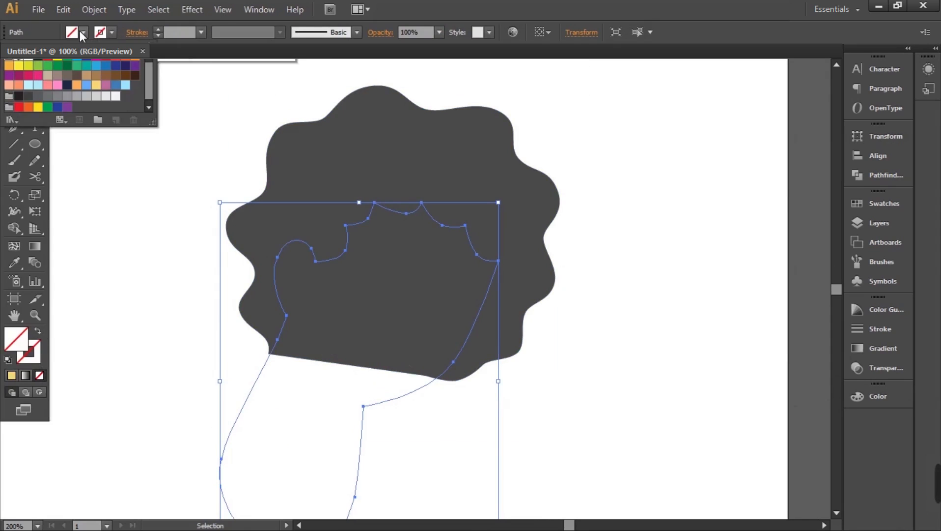
{"action": "left_click", "coordinate": [101, 84]}
{"action": "left_click", "coordinate": [141, 231]}
{"action": "left_click", "coordinate": [142, 235]}
Start the second character's top with a Pen outline from the neck over the shoulder, down the upper arm and around the elbow.
{"action": "key", "text": "p"}
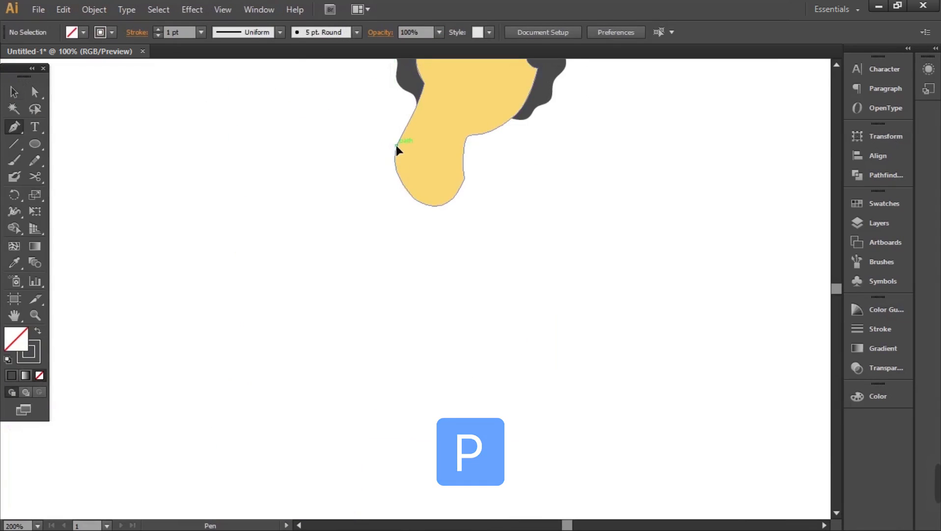
{"action": "left_click_drag", "start_coordinate": [396, 145], "coordinate": [378, 142]}
{"action": "left_click_drag", "start_coordinate": [303, 166], "coordinate": [279, 197]}
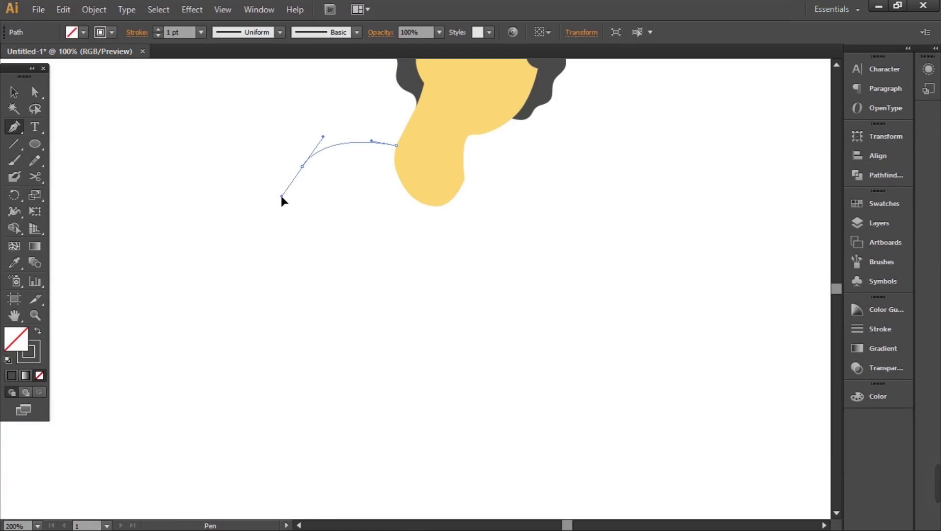
{"action": "left_click_drag", "start_coordinate": [232, 315], "coordinate": [226, 339]}
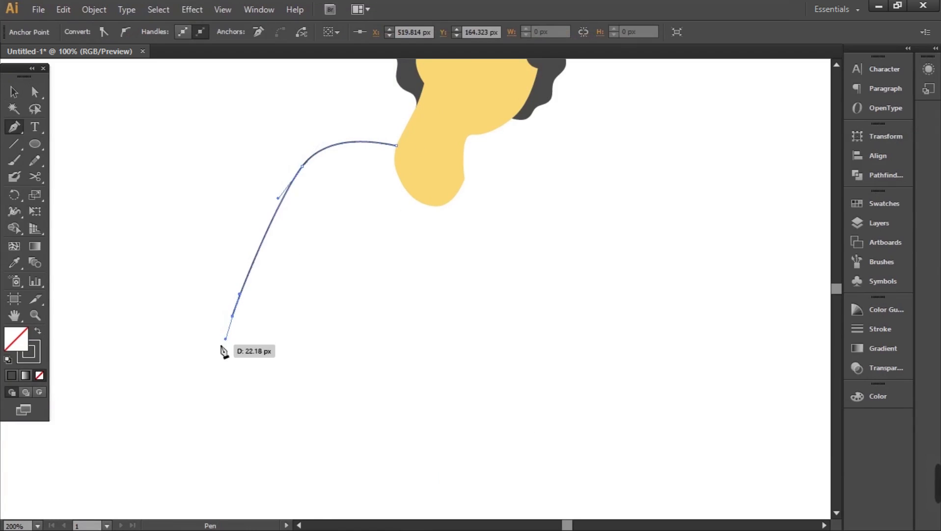
{"action": "left_click_drag", "start_coordinate": [260, 383], "coordinate": [294, 400]}
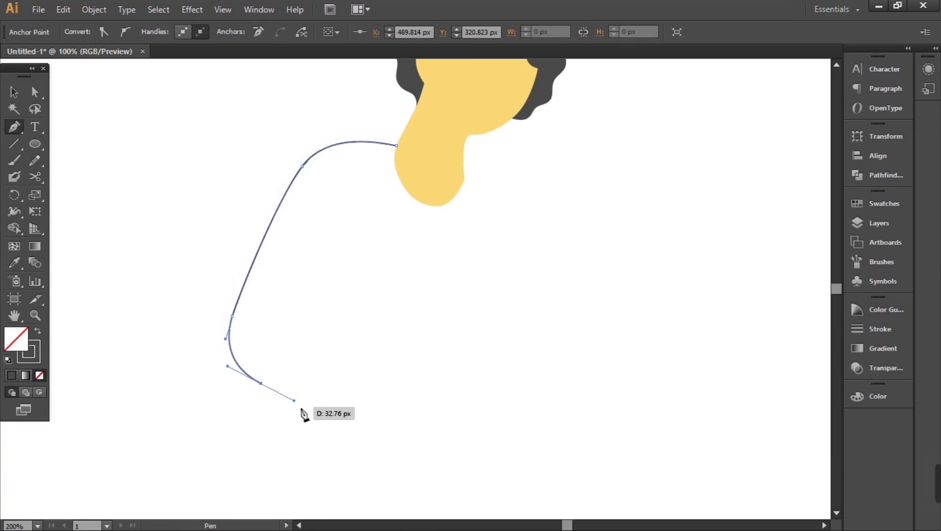
{"action": "left_click", "coordinate": [308, 407]}
{"action": "left_click", "coordinate": [293, 426]}
Complete the second character's top outline with a straight waist and hem and a curved outstretched sleeve, closing it at the neck.
{"action": "left_click_drag", "start_coordinate": [344, 466], "coordinate": [267, 456]}
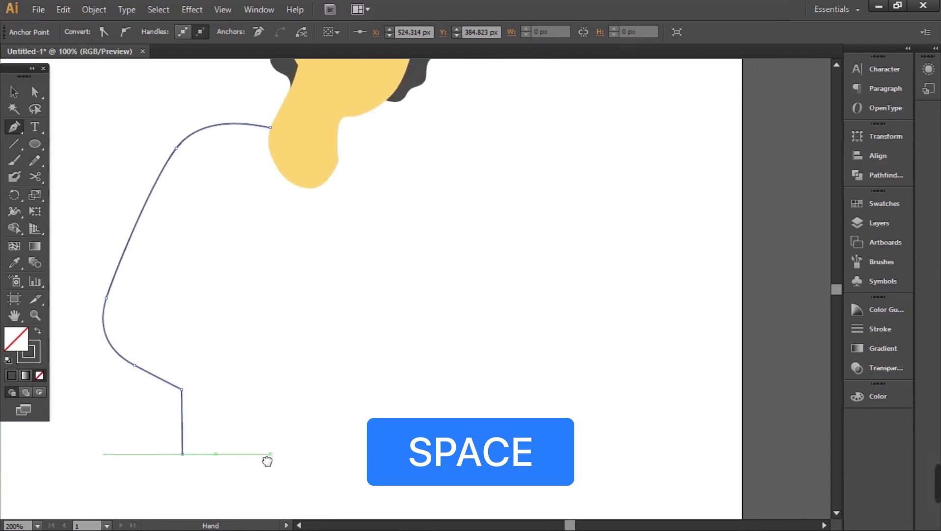
{"action": "left_click", "coordinate": [333, 457]}
{"action": "left_click", "coordinate": [371, 300]}
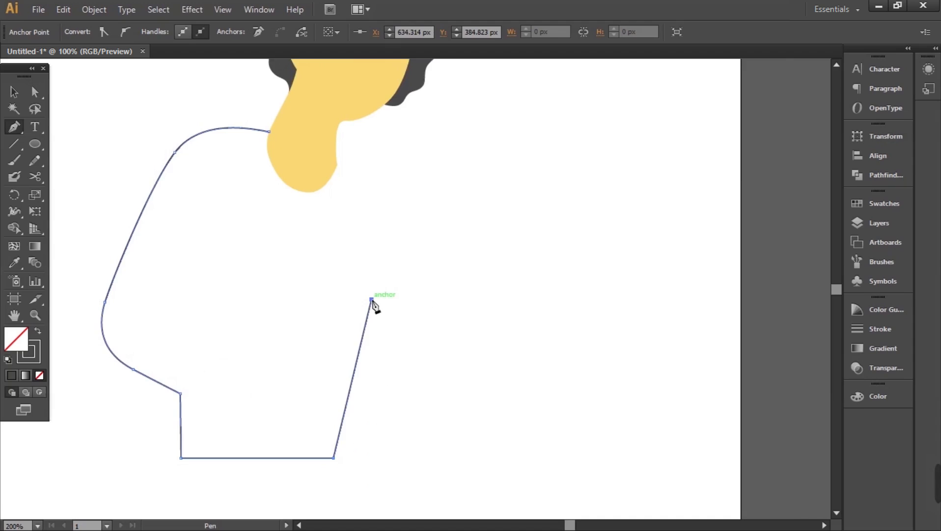
{"action": "left_click_drag", "start_coordinate": [414, 341], "coordinate": [393, 349]}
{"action": "left_click_drag", "start_coordinate": [398, 402], "coordinate": [426, 436]}
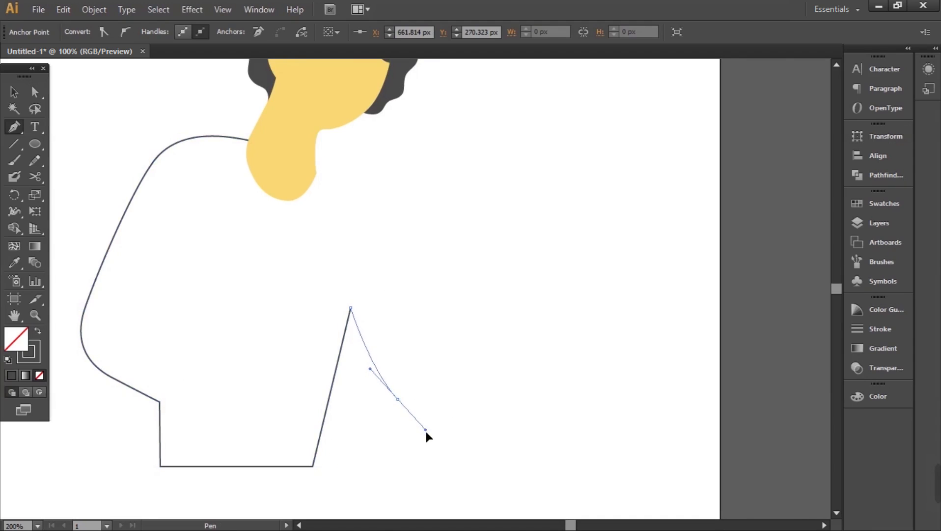
{"action": "left_click", "coordinate": [481, 481]}
{"action": "left_click_drag", "start_coordinate": [445, 355], "coordinate": [419, 316]}
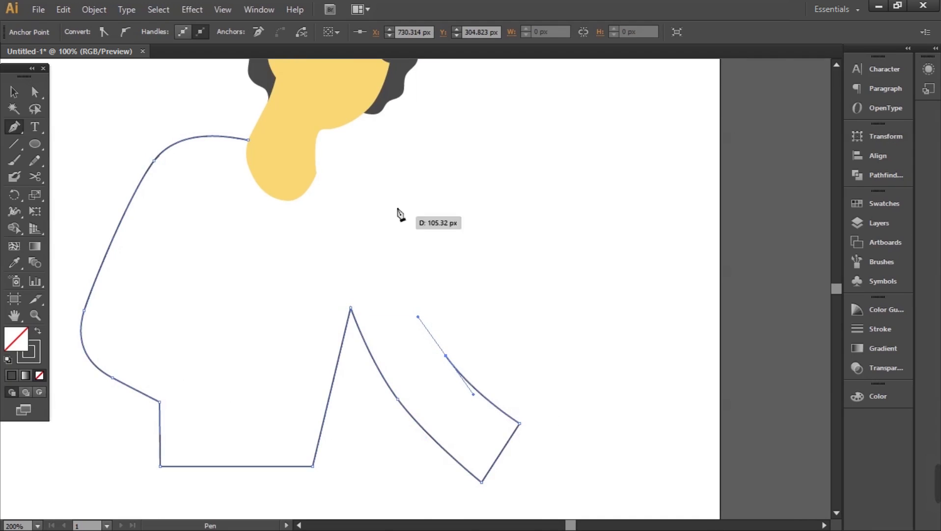
{"action": "left_click_drag", "start_coordinate": [390, 211], "coordinate": [371, 183]}
{"action": "left_click", "coordinate": [320, 174]}
Fill the second character's top with light blue without a stroke and send it to the back behind the neck.
{"action": "key", "text": "v"}
{"action": "left_click", "coordinate": [83, 32]}
{"action": "left_click", "coordinate": [87, 85]}
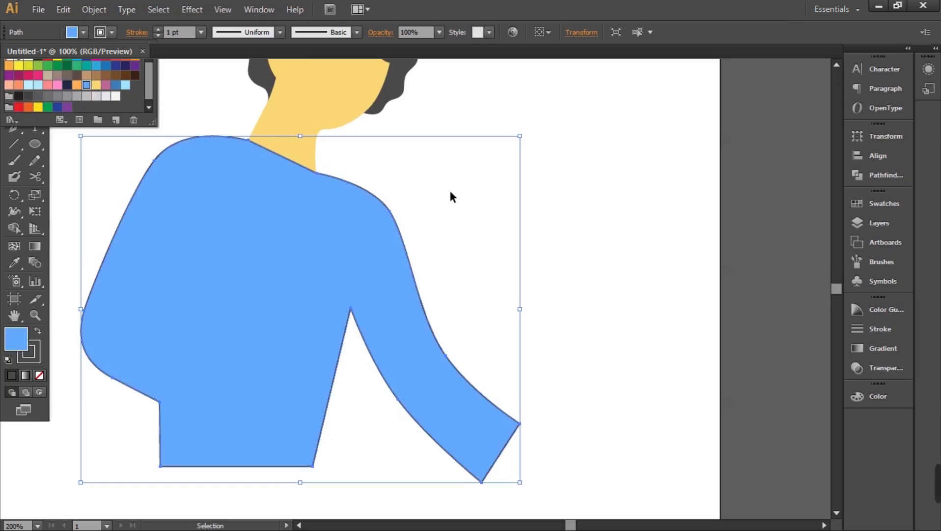
{"action": "left_click", "coordinate": [487, 195]}
{"action": "left_click", "coordinate": [388, 216]}
{"action": "key", "text": "ctrl+shift+bracketleft"}
{"action": "left_click", "coordinate": [406, 203]}
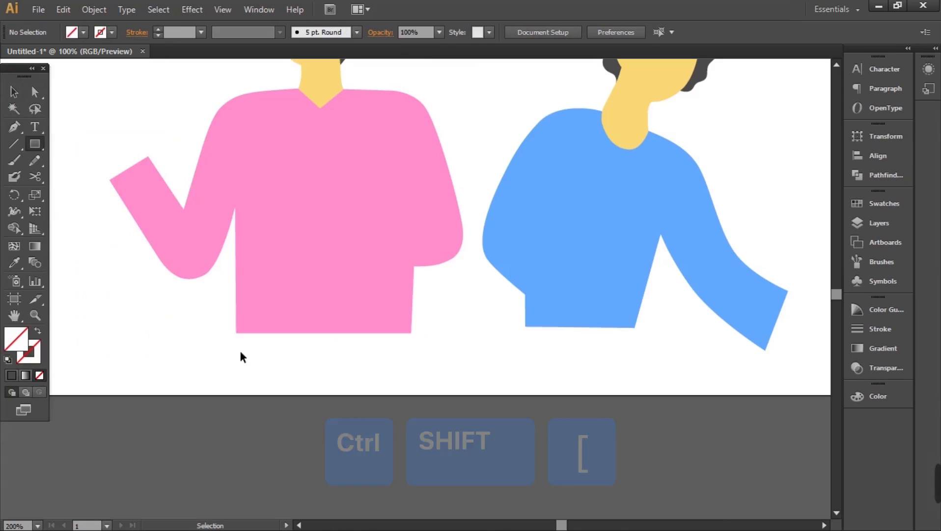
Draw a rectangle from the pink top's hem to the artboard's lower edge as trousers and fill it with dark navy.
{"action": "key", "text": "m"}
{"action": "left_click_drag", "start_coordinate": [236, 332], "coordinate": [412, 395]}
{"action": "left_click", "coordinate": [83, 32]}
{"action": "left_click", "coordinate": [67, 85]}
Outline the second character's hips with the Pen tool, curving outward from the blue top's hem to the artboard's lower edge.
{"action": "key", "text": "p"}
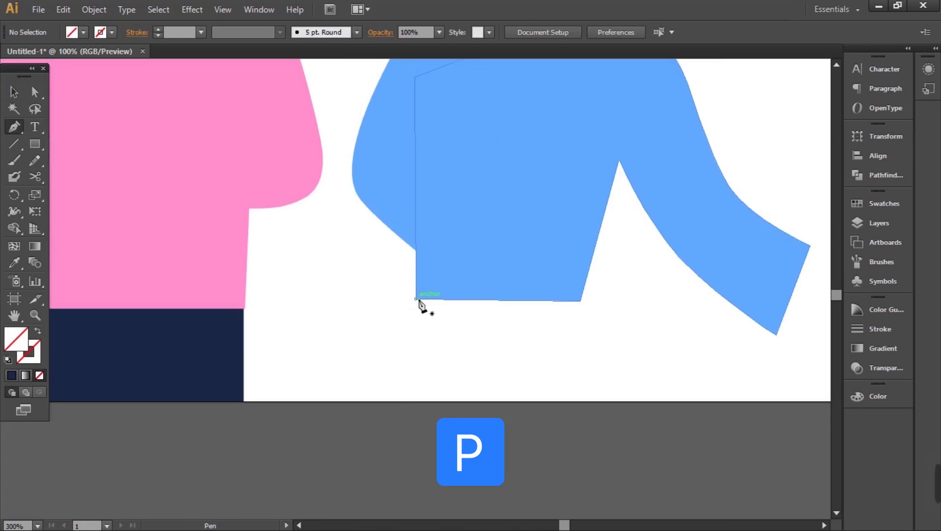
{"action": "left_click", "coordinate": [416, 298]}
{"action": "left_click", "coordinate": [384, 402]}
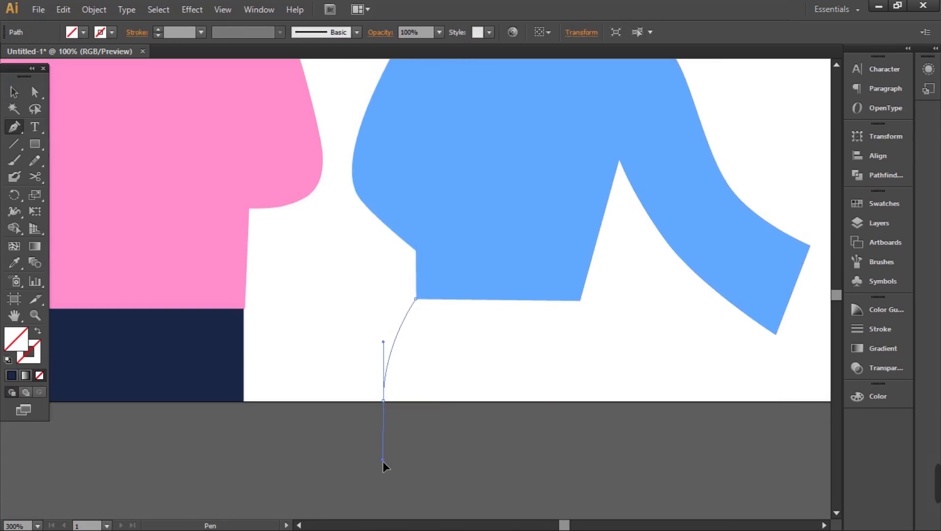
{"action": "left_click_drag", "start_coordinate": [382, 462], "coordinate": [382, 459]}
{"action": "left_click", "coordinate": [384, 402]}
{"action": "left_click", "coordinate": [605, 401]}
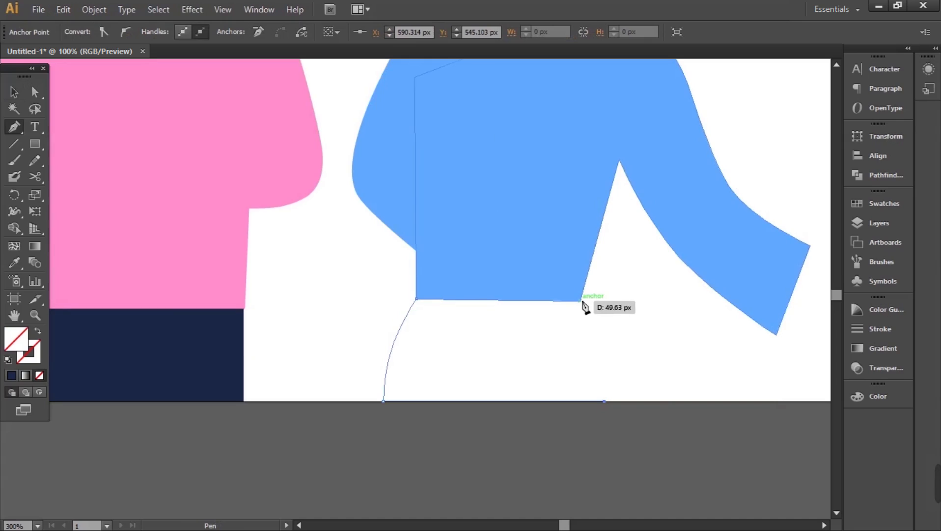
{"action": "left_click_drag", "start_coordinate": [580, 300], "coordinate": [552, 273]}
{"action": "left_click", "coordinate": [416, 298]}
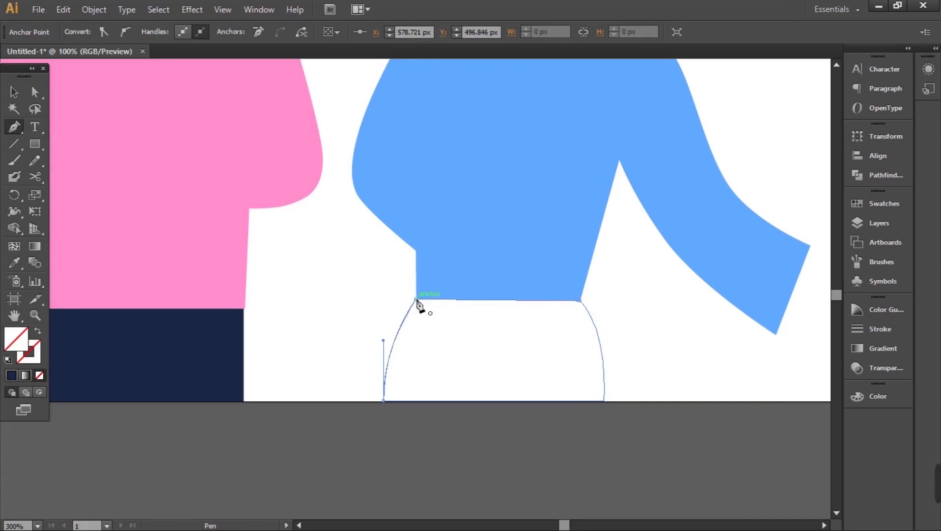
Fill the second character's hips with the navy sampled from the first character's trousers.
{"action": "key", "text": "i"}
{"action": "left_click", "coordinate": [221, 361]}
{"action": "key", "text": "v"}
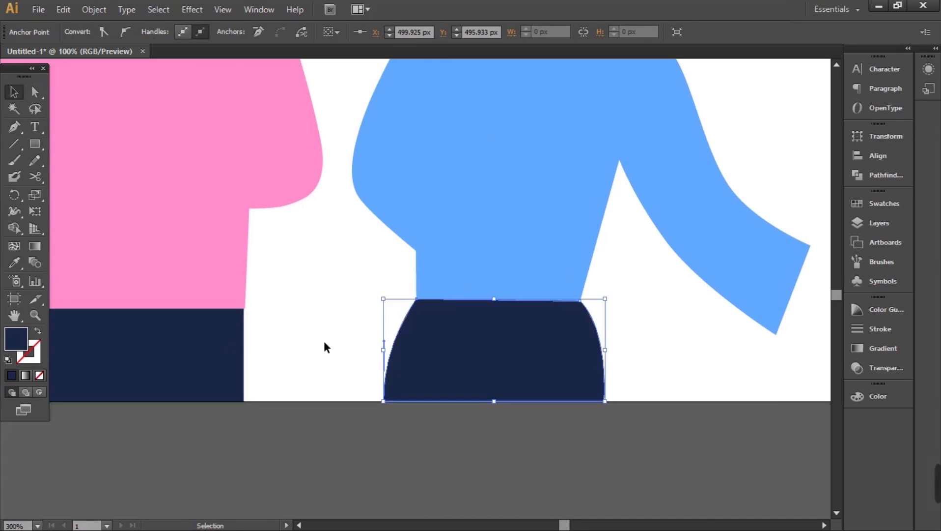
Start the hand at the pink raised sleeve with a Pen outline of the wrist, rounded thumb and the hand's upper edge.
{"action": "key", "text": "p"}
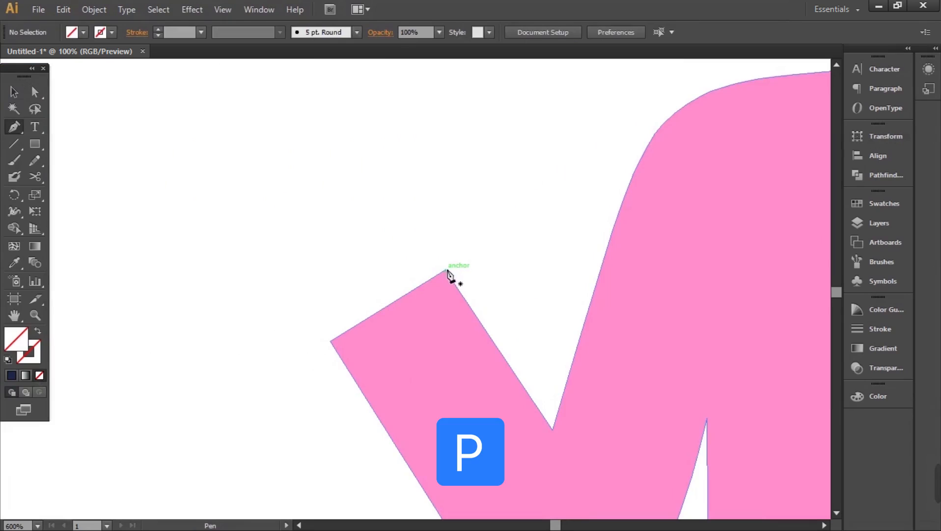
{"action": "left_click", "coordinate": [447, 271]}
{"action": "left_click", "coordinate": [387, 169]}
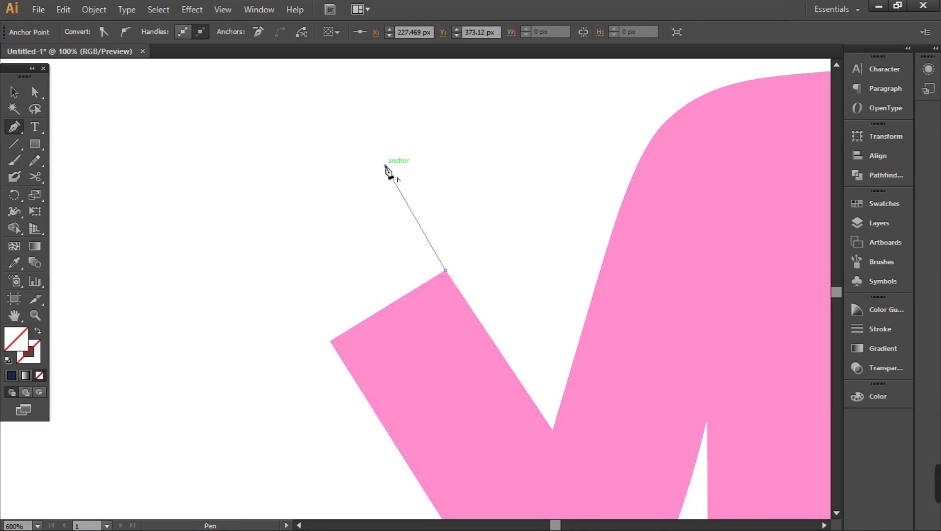
{"action": "left_click_drag", "start_coordinate": [388, 169], "coordinate": [391, 225]}
{"action": "left_click_drag", "start_coordinate": [336, 175], "coordinate": [317, 162]}
{"action": "left_click_drag", "start_coordinate": [333, 198], "coordinate": [339, 208]}
{"action": "left_click", "coordinate": [348, 235]}
{"action": "left_click", "coordinate": [273, 200]}
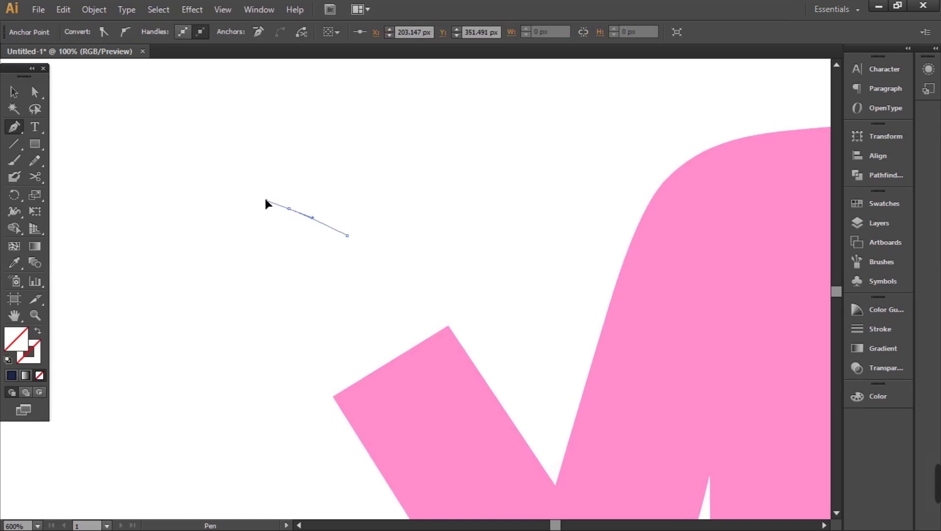
Outline the raised hand's scalloped fingertips and lower edge, ending at the other corner of the pink sleeve.
{"action": "left_click_drag", "start_coordinate": [211, 213], "coordinate": [210, 226]}
{"action": "left_click", "coordinate": [224, 230]}
{"action": "left_click", "coordinate": [211, 249]}
{"action": "left_click_drag", "start_coordinate": [214, 258], "coordinate": [232, 312]}
{"action": "left_click", "coordinate": [227, 260]}
{"action": "left_click", "coordinate": [233, 287]}
{"action": "left_click", "coordinate": [275, 329]}
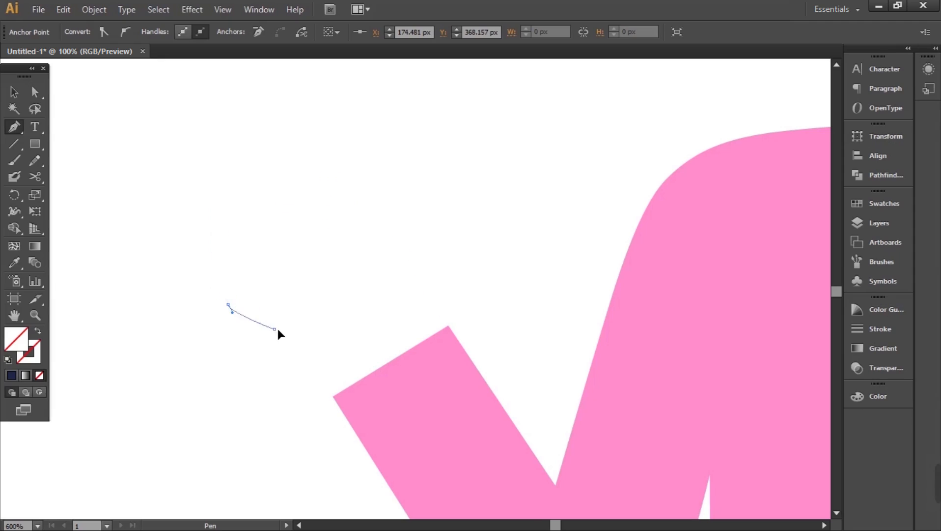
{"action": "left_click_drag", "start_coordinate": [294, 344], "coordinate": [295, 345]}
{"action": "left_click", "coordinate": [334, 396]}
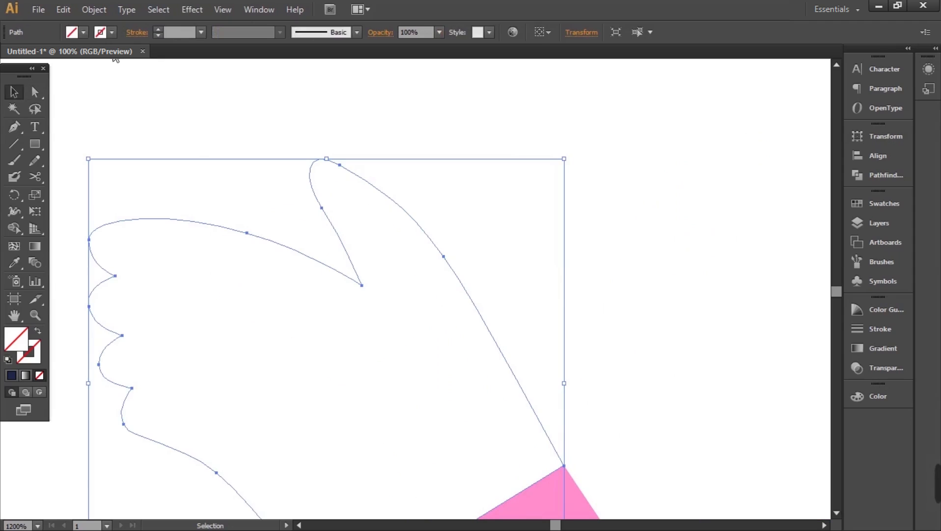
Fill the raised hand with skin-tone yellow.
{"action": "left_click", "coordinate": [85, 33]}
{"action": "left_click", "coordinate": [103, 89]}
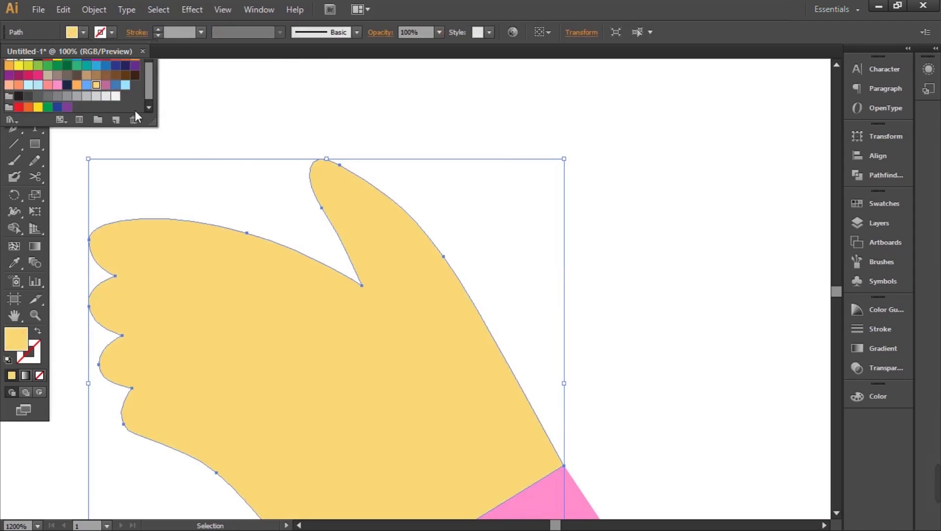
{"action": "left_click", "coordinate": [248, 167]}
{"action": "left_click", "coordinate": [248, 164]}
Draw an angular open path marking the folded forearm and cuff on the pink top and give it a darker pink stroke.
{"action": "key", "text": "p"}
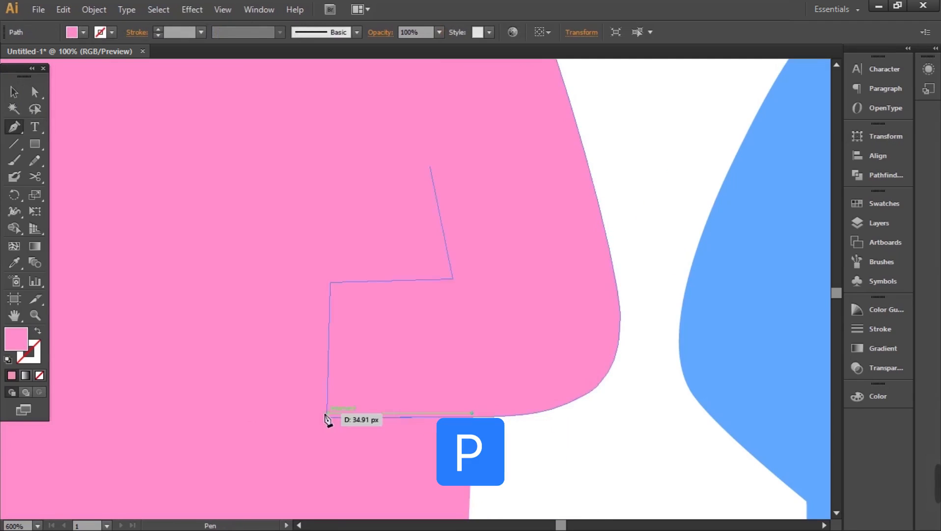
{"action": "left_click", "coordinate": [326, 418]}
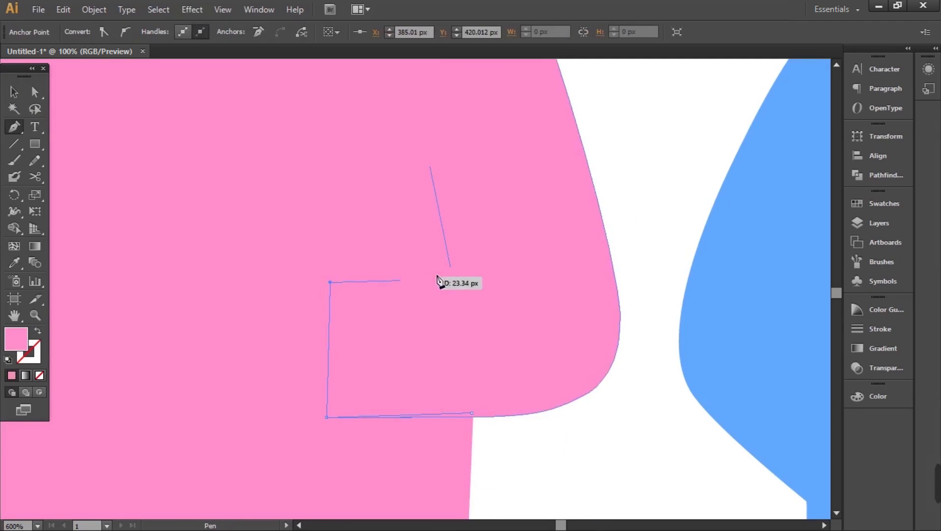
{"action": "left_click", "coordinate": [452, 279]}
{"action": "left_click", "coordinate": [431, 169]}
{"action": "key", "text": "v"}
{"action": "left_click", "coordinate": [112, 33]}
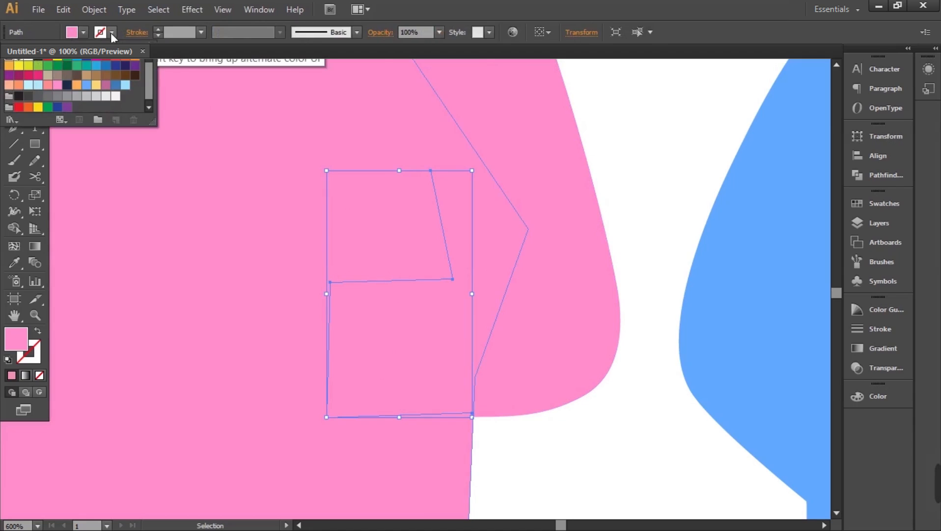
{"action": "left_click", "coordinate": [106, 85]}
{"action": "left_click", "coordinate": [537, 445]}
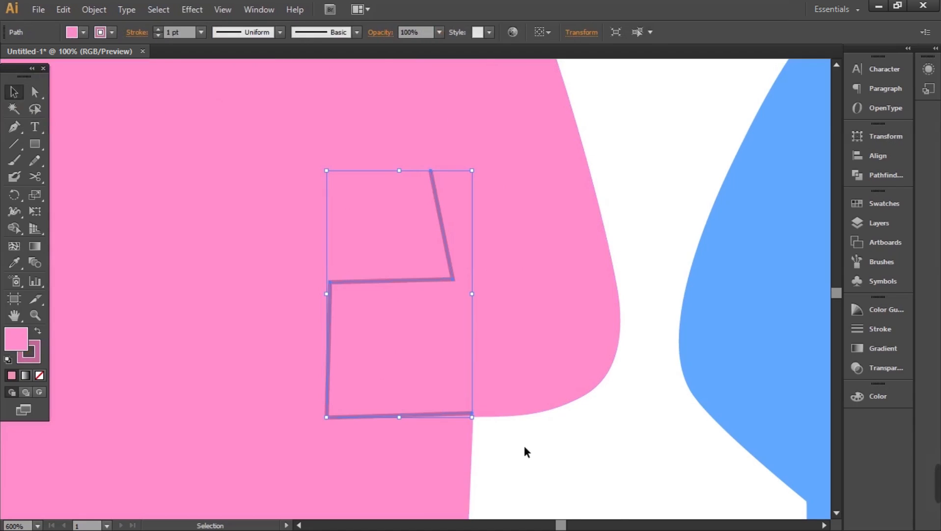
Outline a hand with scalloped fingertips extending from the pink folded sleeve's cuff, closing it along the cuff line.
{"action": "key", "text": "p"}
{"action": "left_click", "coordinate": [484, 232]}
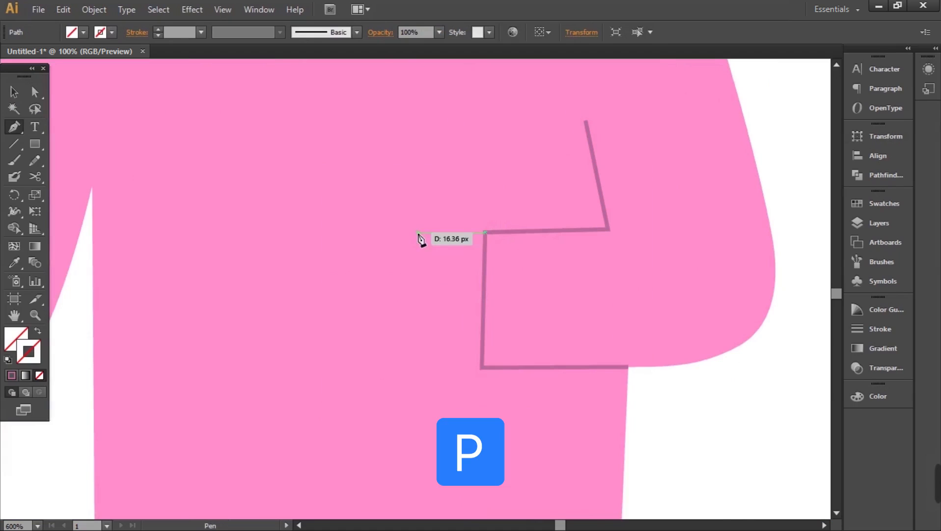
{"action": "mouse_move", "coordinate": [438, 232]}
{"action": "left_mouse_down"}
{"action": "mouse_move", "coordinate": [386, 225]}
{"action": "mouse_move", "coordinate": [376, 242]}
{"action": "mouse_move", "coordinate": [329, 254]}
{"action": "mouse_move", "coordinate": [339, 266]}
{"action": "left_mouse_up"}
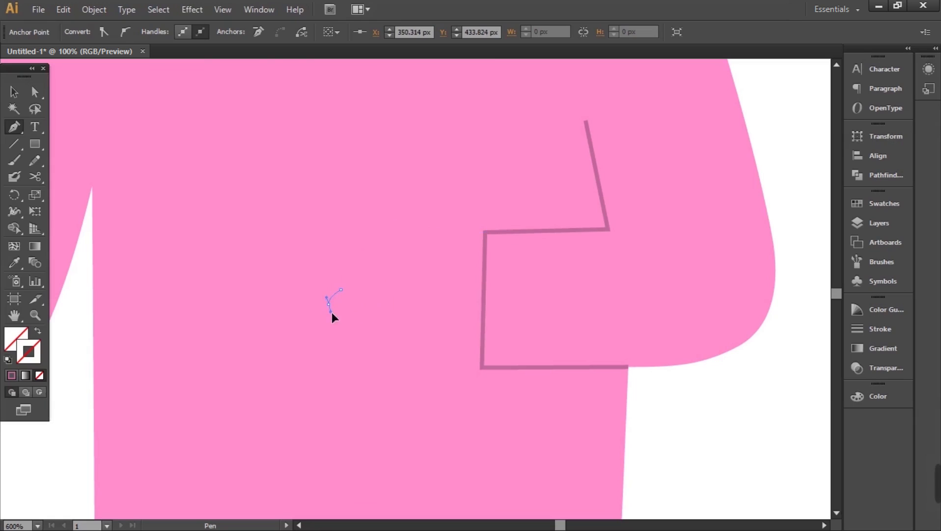
{"action": "left_click", "coordinate": [345, 317]}
{"action": "left_click_drag", "start_coordinate": [335, 335], "coordinate": [336, 345]}
{"action": "left_click", "coordinate": [481, 343]}
{"action": "left_click", "coordinate": [486, 231]}
Enlarge the folded arm's hand to match the pink cuff and fill it with skin-tone yellow.
{"action": "key", "text": "v"}
{"action": "left_click_drag", "start_coordinate": [335, 351], "coordinate": [303, 382]}
{"action": "left_click", "coordinate": [72, 32]}
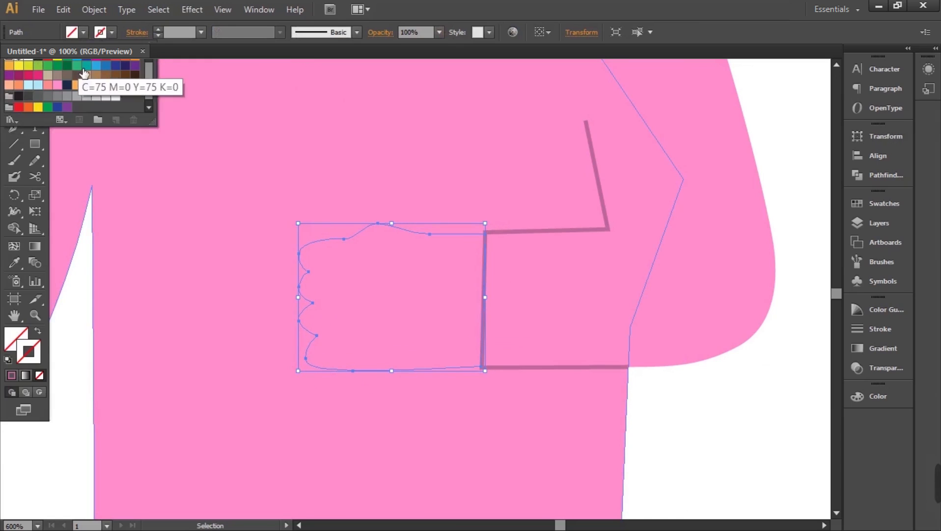
{"action": "left_click", "coordinate": [101, 85]}
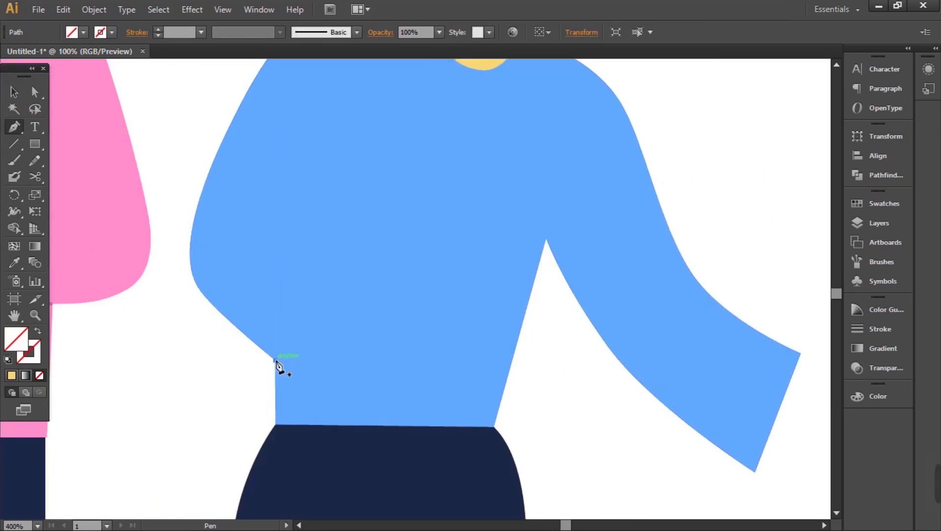
Draw an open path on the blue top for the bent forearm, with an angled cuff and a rounded inner elbow.
{"action": "left_click", "coordinate": [275, 360]}
{"action": "left_click", "coordinate": [349, 418]}
{"action": "left_click", "coordinate": [396, 297]}
{"action": "left_click", "coordinate": [289, 223]}
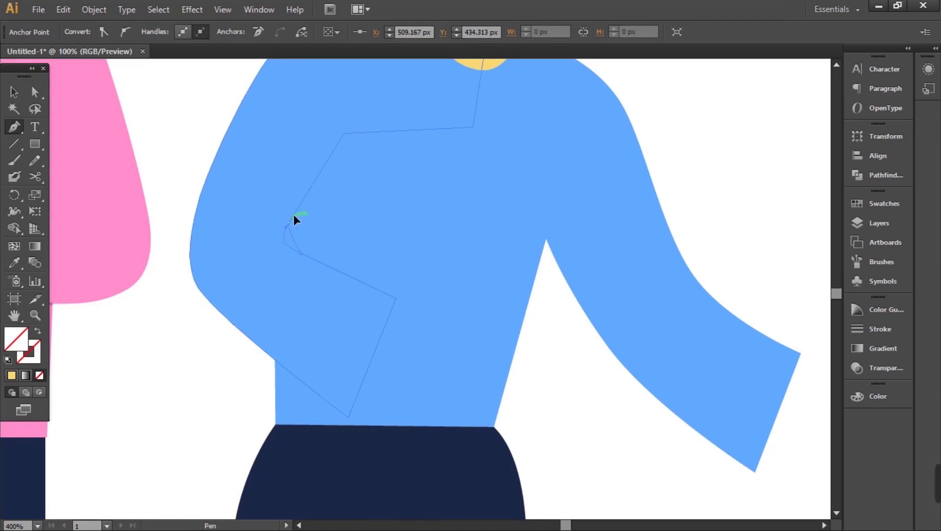
{"action": "left_click_drag", "start_coordinate": [298, 198], "coordinate": [304, 195]}
{"action": "left_click", "coordinate": [303, 199]}
Give the blue top's forearm line a darker blue stroke.
{"action": "key", "text": "v"}
{"action": "left_click", "coordinate": [112, 32]}
{"action": "left_click", "coordinate": [115, 85]}
{"action": "left_click", "coordinate": [172, 336]}
{"action": "left_click", "coordinate": [172, 336]}
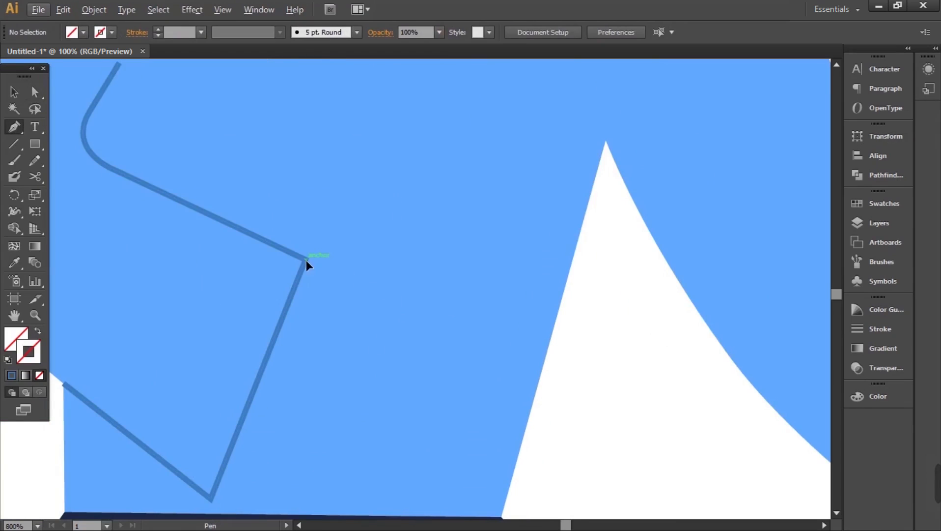
Outline the second character's hand from the blue bent sleeve's cuff with a pointed thumb, small scalloped fingers and a lower wrist edge.
{"action": "left_click", "coordinate": [306, 260]}
{"action": "left_click_drag", "start_coordinate": [396, 290], "coordinate": [427, 311]}
{"action": "key", "text": "ctrl+z"}
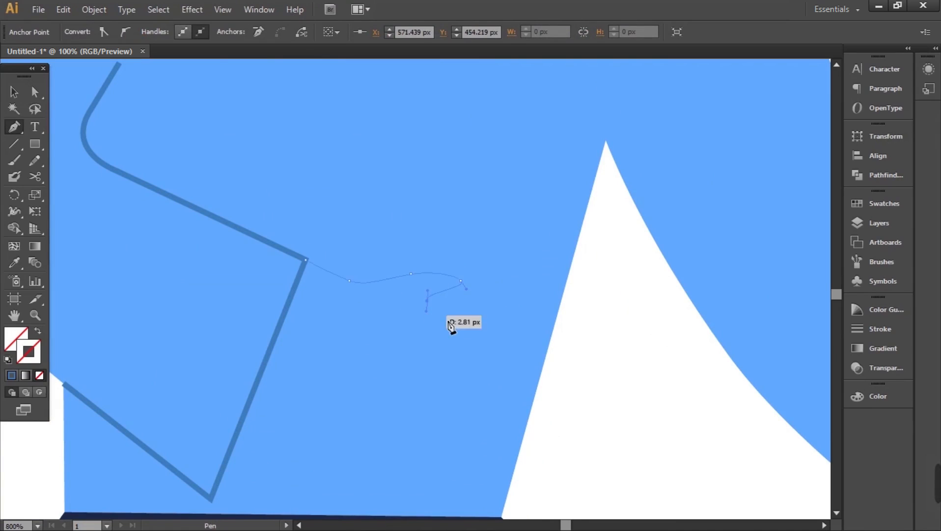
{"action": "scroll", "coordinate": [466, 333], "scroll_direction": "up", "scroll_amount": 2}
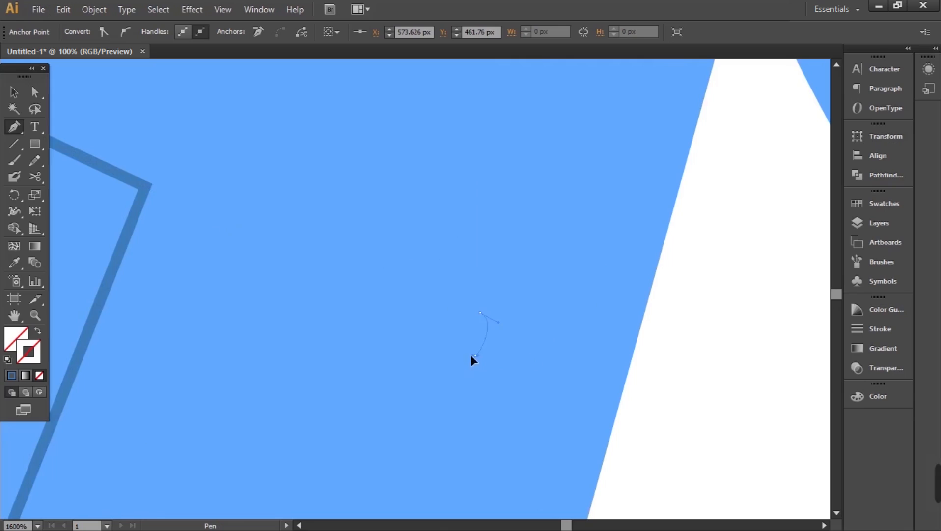
{"action": "left_click_drag", "start_coordinate": [471, 354], "coordinate": [473, 355]}
{"action": "left_click_drag", "start_coordinate": [474, 363], "coordinate": [499, 272]}
{"action": "left_click_drag", "start_coordinate": [506, 296], "coordinate": [499, 310]}
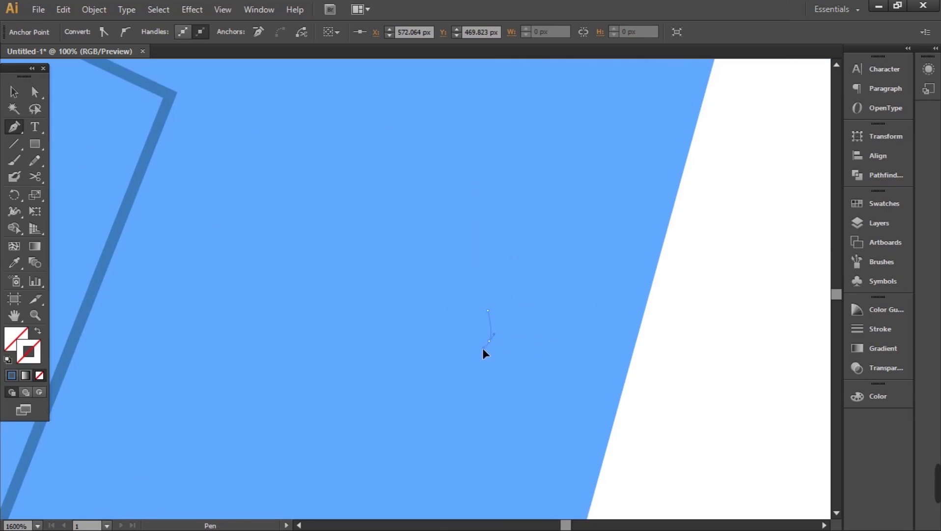
{"action": "left_click_drag", "start_coordinate": [418, 397], "coordinate": [361, 373]}
{"action": "left_click_drag", "start_coordinate": [271, 345], "coordinate": [94, 293]}
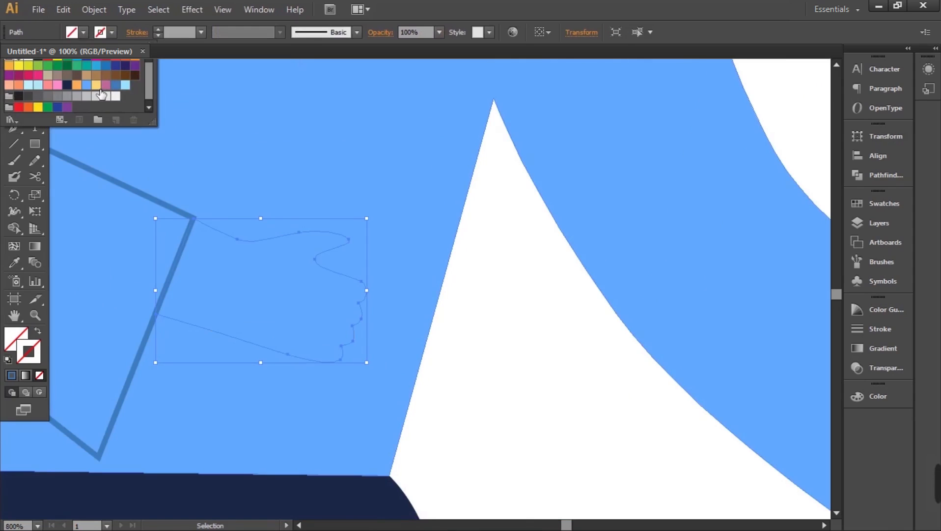
Fill the second character's hand with skin-tone yellow and enlarge it slightly at the blue cuff.
{"action": "left_click", "coordinate": [54, 84]}
{"action": "key", "text": "v"}
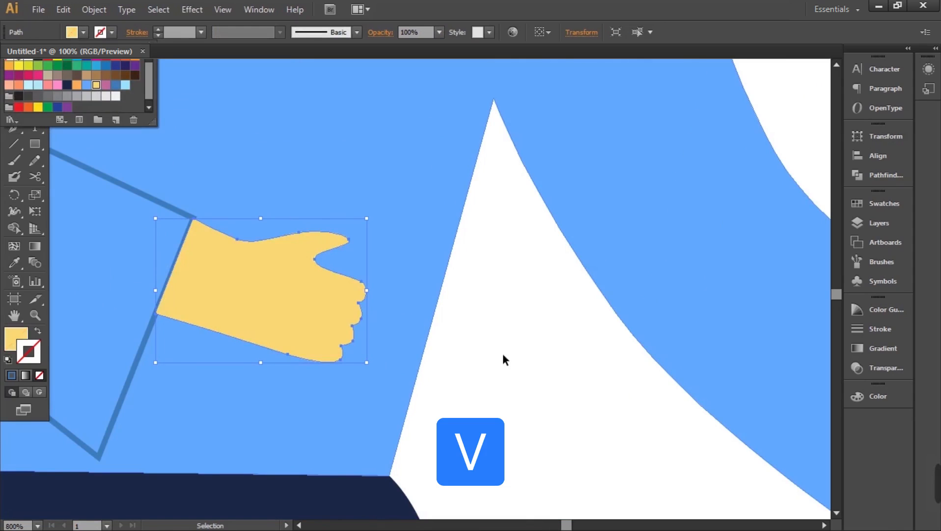
{"action": "left_click", "coordinate": [507, 350]}
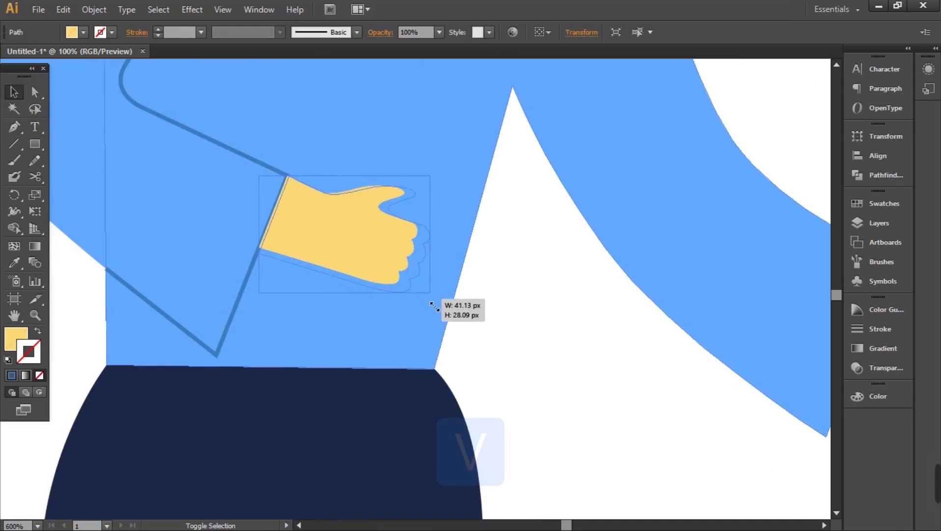
{"action": "left_click_drag", "start_coordinate": [435, 305], "coordinate": [448, 319]}
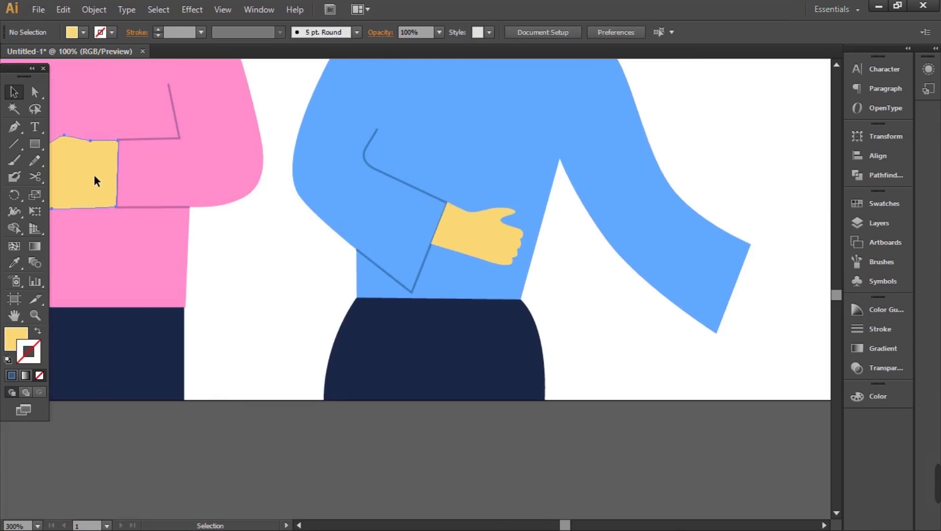
Copy the pink character's bent-arm hand to the blue outstretched sleeve, mirror it, and rotate and position it at the cuff.
{"action": "left_click_drag", "start_coordinate": [94, 181], "coordinate": [299, 306]}
{"action": "right_click", "coordinate": [359, 263]}
{"action": "mouse_move", "coordinate": [406, 457]}
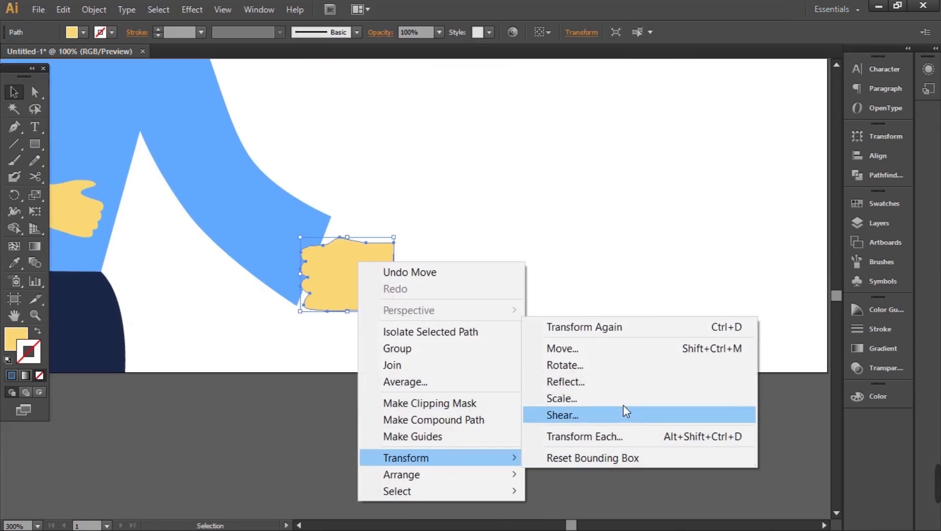
{"action": "left_click", "coordinate": [615, 385]}
{"action": "left_click", "coordinate": [474, 360]}
{"action": "left_click_drag", "start_coordinate": [406, 321], "coordinate": [378, 346]}
{"action": "left_click_drag", "start_coordinate": [334, 274], "coordinate": [346, 263]}
{"action": "left_click_drag", "start_coordinate": [393, 321], "coordinate": [384, 305]}
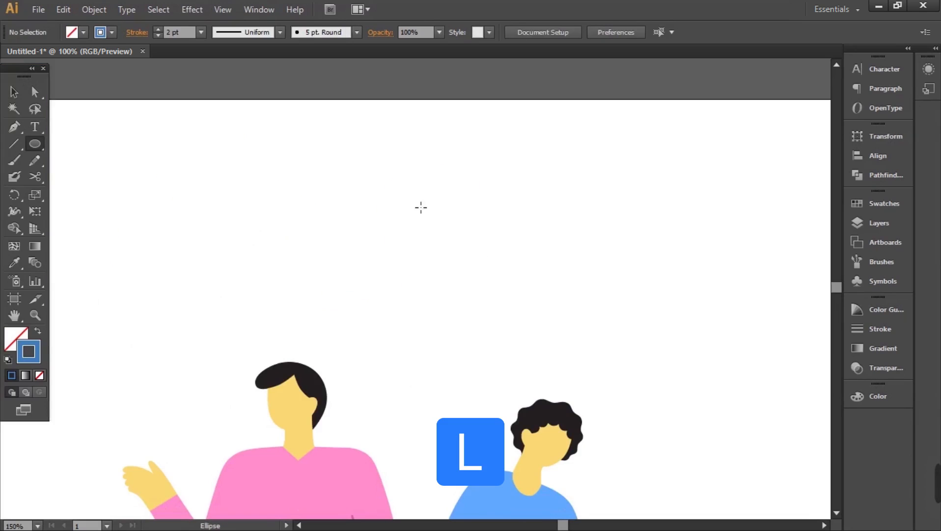
Draw a large ellipse above the characters for a fish body and add a triangular pointed mouth on one end.
{"action": "left_click_drag", "start_coordinate": [380, 166], "coordinate": [546, 305]}
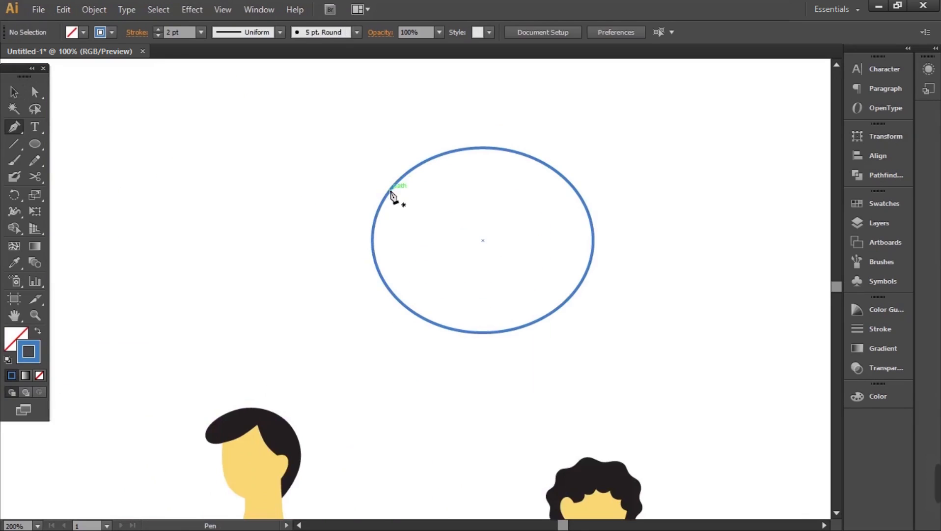
{"action": "key", "text": "p"}
{"action": "left_click", "coordinate": [349, 248]}
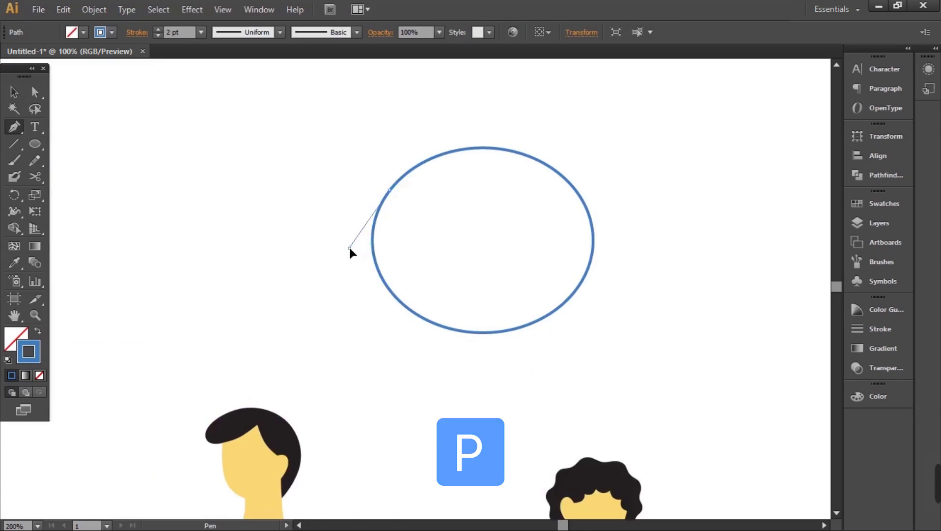
{"action": "left_click", "coordinate": [389, 191]}
{"action": "scroll", "coordinate": [350, 245], "scroll_direction": "up", "scroll_amount": 2}
{"action": "key", "text": "a"}
{"action": "left_click_drag", "start_coordinate": [445, 380], "coordinate": [446, 374]}
Outline a forked fish tail with rounded tips overlapping the end of the body opposite the mouth.
{"action": "key", "text": "p"}
{"action": "left_click", "coordinate": [470, 262]}
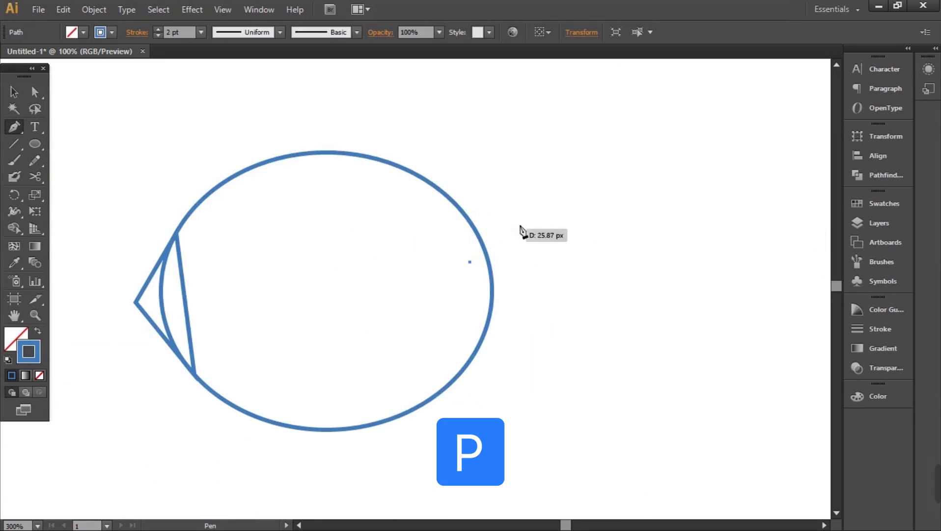
{"action": "mouse_move", "coordinate": [532, 216]}
{"action": "left_mouse_down"}
{"action": "mouse_move", "coordinate": [557, 199]}
{"action": "mouse_move", "coordinate": [592, 212]}
{"action": "left_mouse_up"}
{"action": "mouse_move", "coordinate": [532, 264]}
{"action": "left_mouse_down"}
{"action": "mouse_move", "coordinate": [527, 283]}
{"action": "mouse_move", "coordinate": [563, 323]}
{"action": "mouse_move", "coordinate": [533, 335]}
{"action": "left_mouse_up"}
{"action": "left_click_drag", "start_coordinate": [481, 304], "coordinate": [461, 287]}
{"action": "left_click_drag", "start_coordinate": [470, 261], "coordinate": [479, 266]}
Draw a swept-back rounded fin overlapping the upper edge of the fish body and a smaller one along its lower edge.
{"action": "mouse_move", "coordinate": [279, 167]}
{"action": "left_mouse_down"}
{"action": "mouse_move", "coordinate": [359, 115]}
{"action": "mouse_move", "coordinate": [394, 129]}
{"action": "mouse_move", "coordinate": [392, 138]}
{"action": "left_mouse_up"}
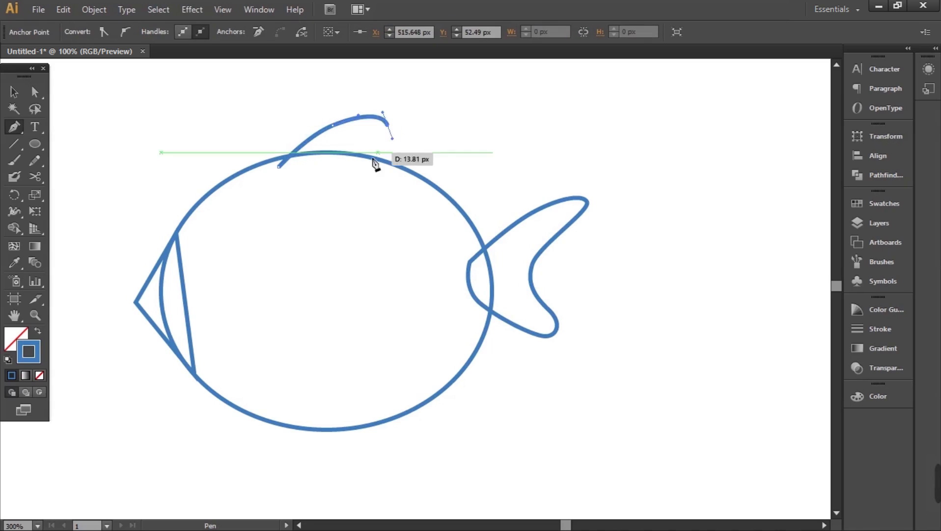
{"action": "left_click_drag", "start_coordinate": [332, 189], "coordinate": [332, 190]}
{"action": "left_click", "coordinate": [342, 168]}
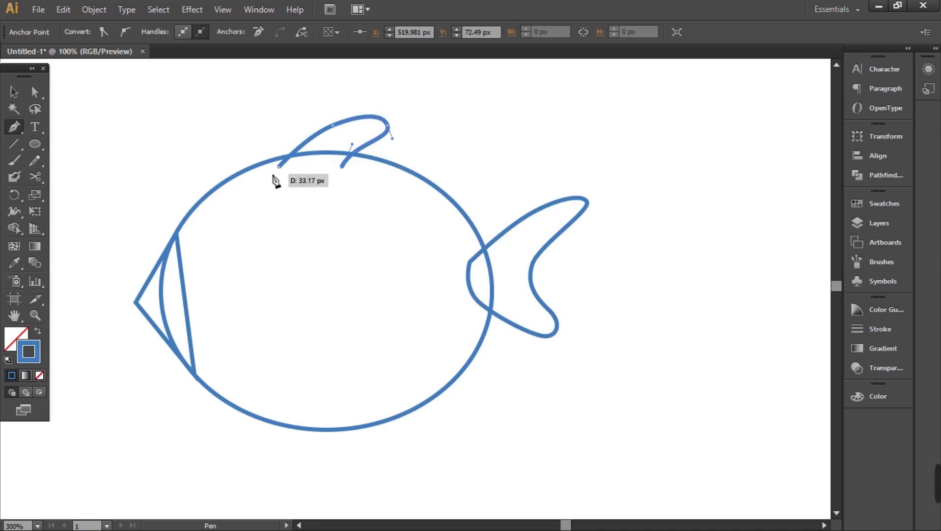
{"action": "left_click", "coordinate": [278, 167]}
{"action": "left_click", "coordinate": [279, 413]}
{"action": "left_click_drag", "start_coordinate": [322, 455], "coordinate": [327, 408]}
{"action": "left_click", "coordinate": [357, 452]}
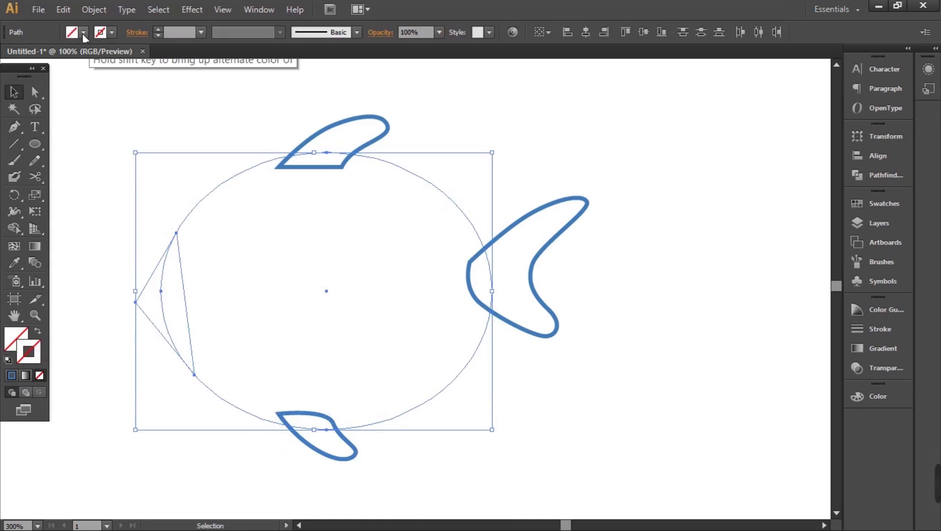
Fill the fish's body and mouth triangle with light blue.
{"action": "left_click", "coordinate": [83, 33]}
{"action": "left_click", "coordinate": [103, 86]}
{"action": "left_click", "coordinate": [258, 121]}
Fill the fish's tail and both fins with a slightly darker light blue, remove their stroke and send them behind the body.
{"action": "left_click", "coordinate": [293, 100]}
{"action": "left_click", "coordinate": [83, 32]}
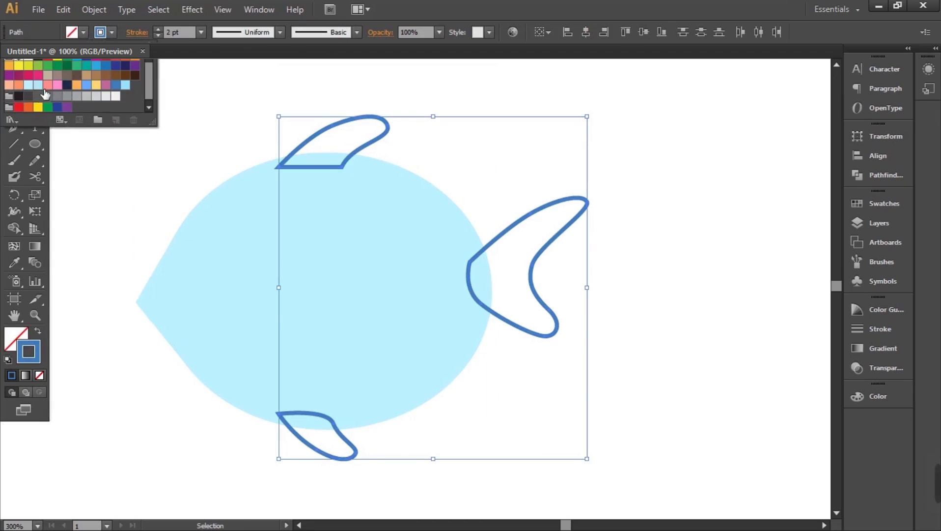
{"action": "left_click", "coordinate": [41, 87]}
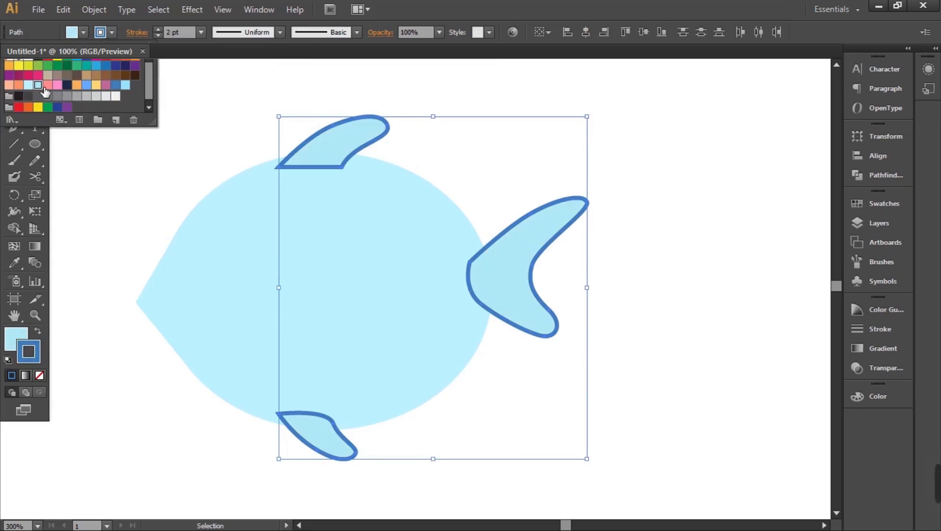
{"action": "left_click", "coordinate": [39, 376]}
{"action": "key", "text": "ctrl+shift+bracketleft"}
{"action": "left_click", "coordinate": [124, 211]}
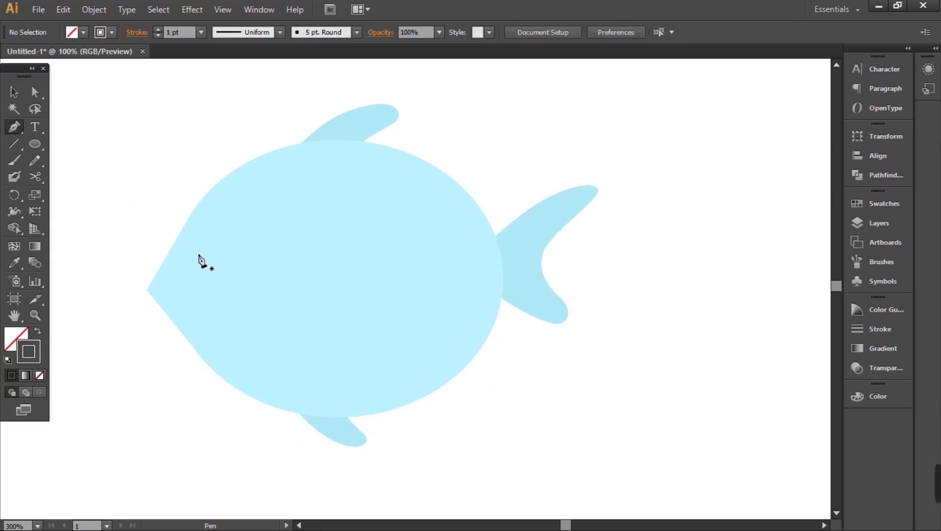
Draw a small open arch near the fish's mouth as its closed eye.
{"action": "left_click", "coordinate": [197, 254]}
{"action": "left_click_drag", "start_coordinate": [209, 220], "coordinate": [224, 219]}
{"action": "left_click", "coordinate": [217, 237]}
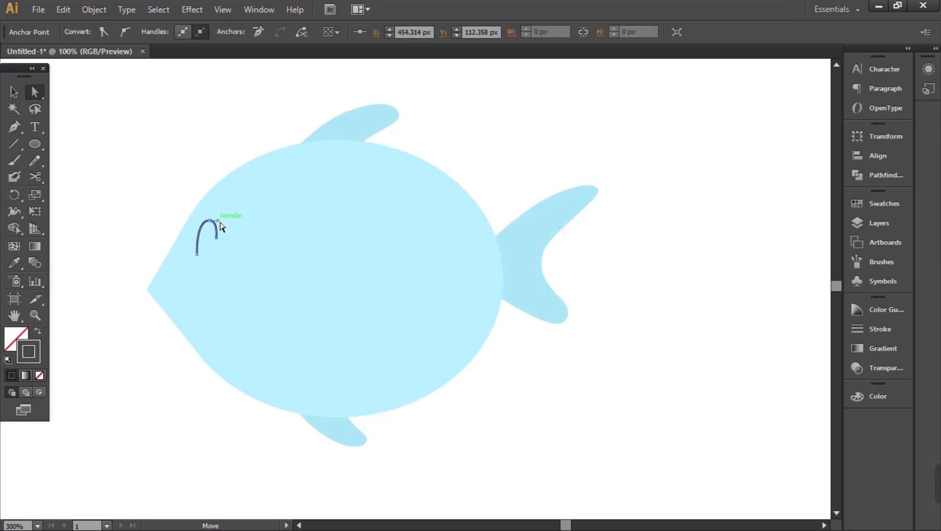
{"action": "left_click", "coordinate": [170, 181], "text": "ctrl"}
Draw a curved gill line across the fish's body behind the eye and give it a white stroke.
{"action": "left_click", "coordinate": [222, 179]}
{"action": "left_click_drag", "start_coordinate": [243, 281], "coordinate": [238, 332]}
{"action": "left_click", "coordinate": [217, 365]}
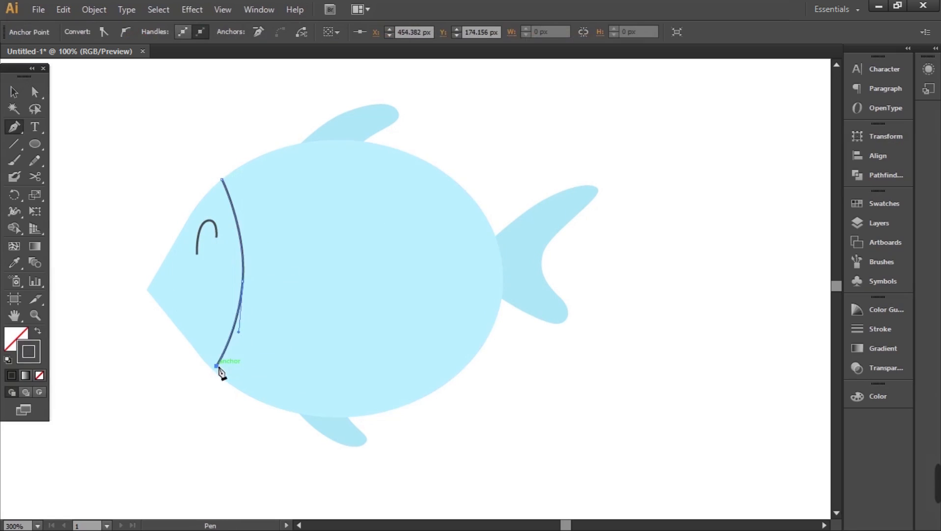
{"action": "key", "text": "v"}
{"action": "double_click", "coordinate": [30, 361]}
{"action": "left_click", "coordinate": [375, 227]}
{"action": "left_click", "coordinate": [703, 231]}
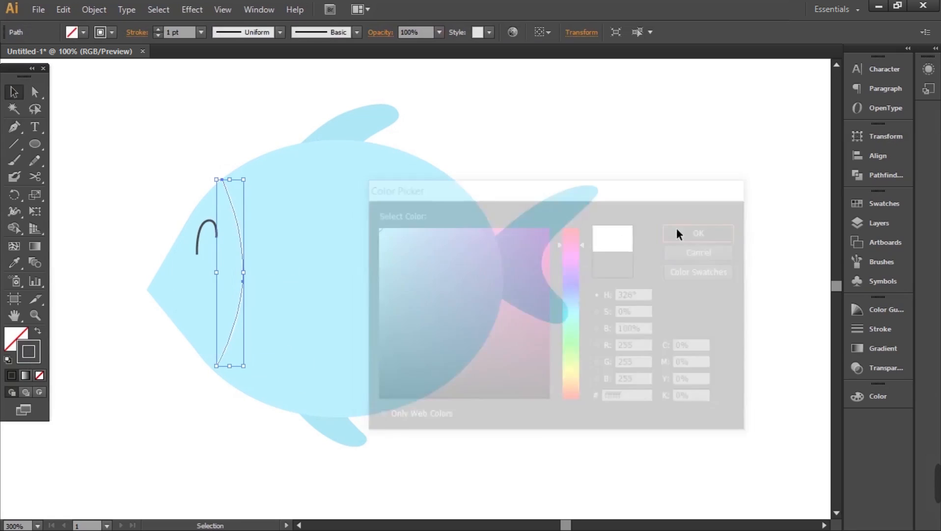
Duplicate the whole fish beside the original and mirror the copy so that it faces the first fish.
{"action": "key", "text": "v"}
{"action": "scroll", "coordinate": [196, 34], "scroll_direction": "up", "scroll_amount": 1}
{"action": "left_click", "coordinate": [238, 144]}
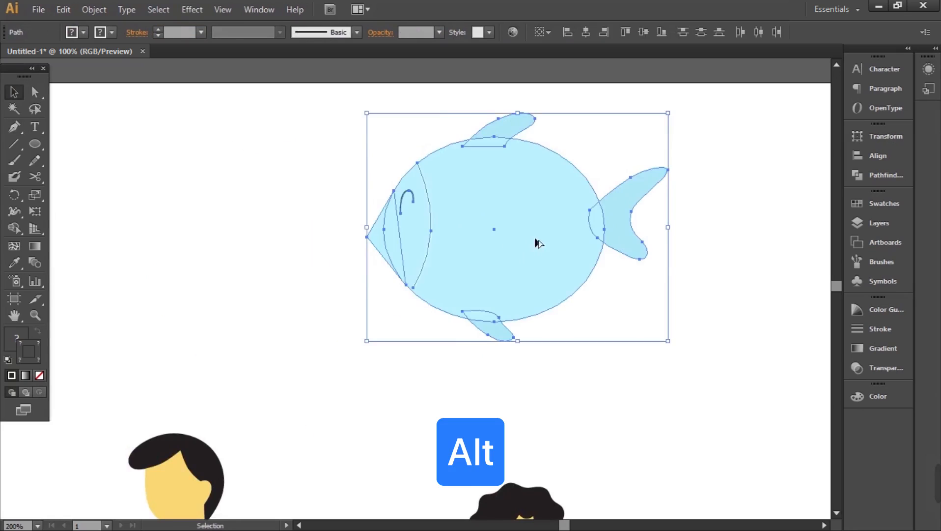
{"action": "left_click_drag", "start_coordinate": [529, 234], "coordinate": [258, 224]}
{"action": "right_click", "coordinate": [249, 196]}
{"action": "mouse_move", "coordinate": [358, 376]}
{"action": "left_click", "coordinate": [460, 432]}
{"action": "left_click", "coordinate": [457, 359]}
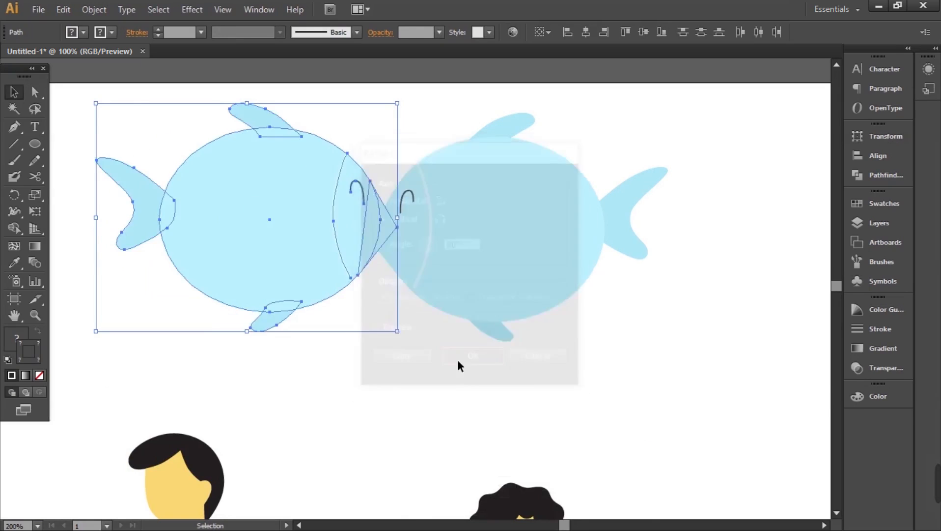
Fill the mirrored fish's body with peach and its fins and tail with orange.
{"action": "left_click", "coordinate": [84, 32]}
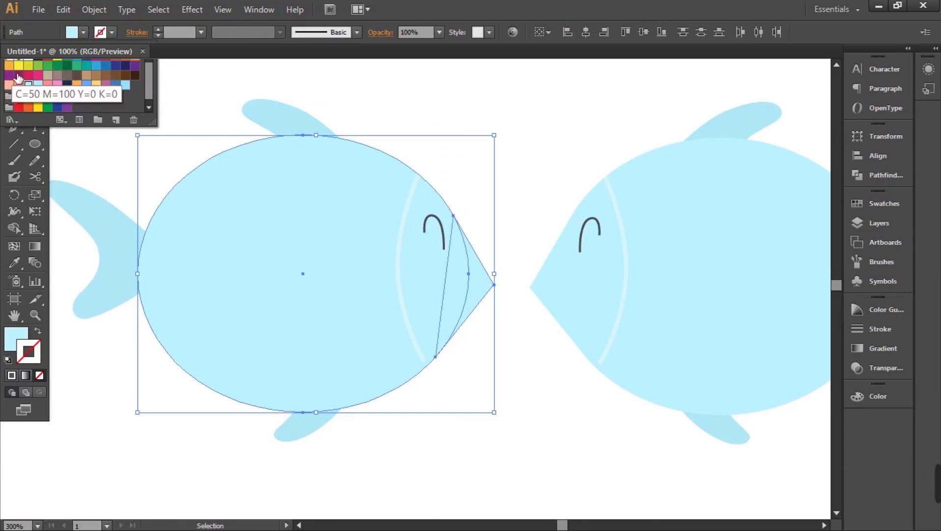
{"action": "left_click", "coordinate": [9, 84]}
{"action": "left_click", "coordinate": [266, 111]}
{"action": "left_click", "coordinate": [84, 32]}
{"action": "left_click", "coordinate": [34, 84]}
{"action": "left_click", "coordinate": [162, 157]}
{"action": "left_click", "coordinate": [162, 157]}
Enlarge the orange fish slightly and move it so that its mouth meets the blue fish's mouth.
{"action": "left_click_drag", "start_coordinate": [241, 291], "coordinate": [256, 289]}
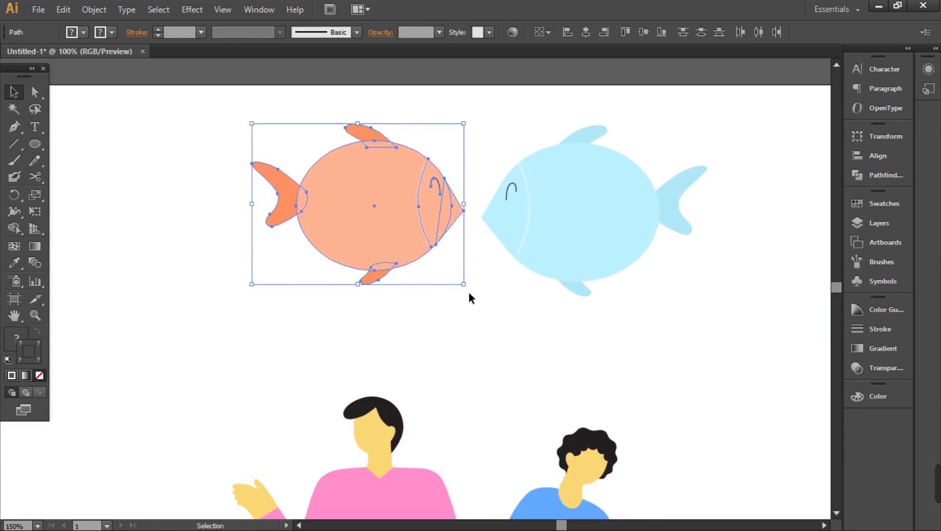
{"action": "left_click_drag", "start_coordinate": [468, 298], "coordinate": [479, 290]}
{"action": "left_click_drag", "start_coordinate": [418, 223], "coordinate": [431, 235]}
Draw a vertical line from each fish to the holding hand of the character below, with a short end hanging beneath each hand.
{"action": "key", "text": "space"}
{"action": "left_click_drag", "start_coordinate": [533, 346], "coordinate": [460, 309]}
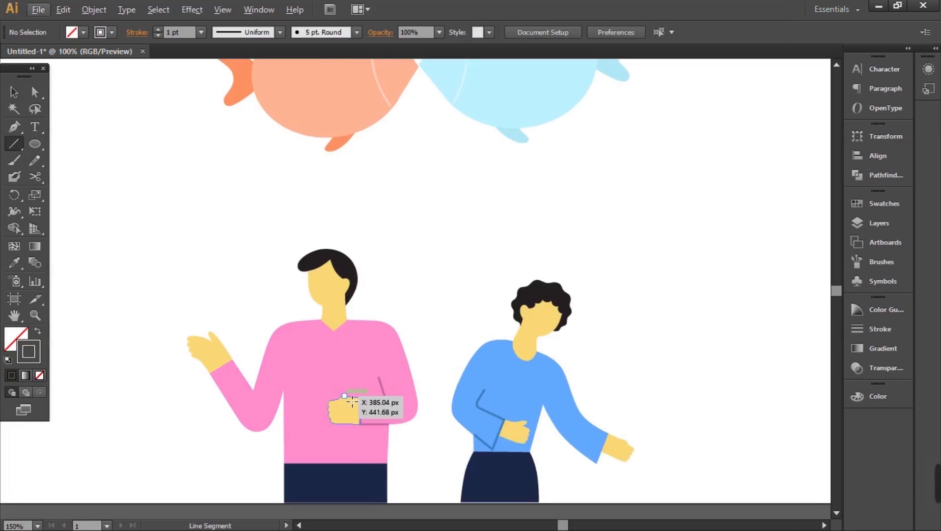
{"action": "left_click_drag", "start_coordinate": [352, 401], "coordinate": [380, 121]}
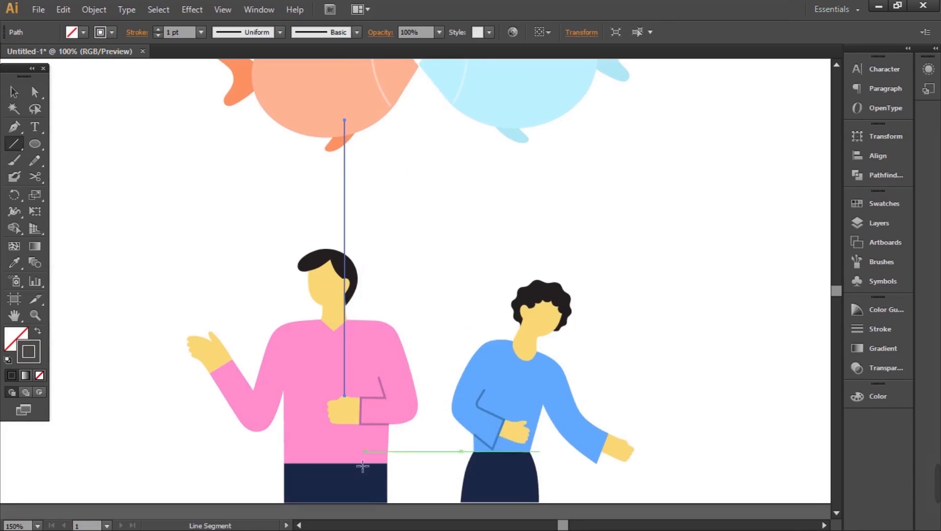
{"action": "scroll", "coordinate": [363, 466], "scroll_direction": "up", "scroll_amount": 2}
{"action": "left_click_drag", "start_coordinate": [337, 389], "coordinate": [336, 447]}
{"action": "scroll", "coordinate": [252, 361], "scroll_direction": "down", "scroll_amount": 2}
{"action": "left_click_drag", "start_coordinate": [437, 440], "coordinate": [437, 140]}
{"action": "left_click_drag", "start_coordinate": [441, 470], "coordinate": [441, 492]}
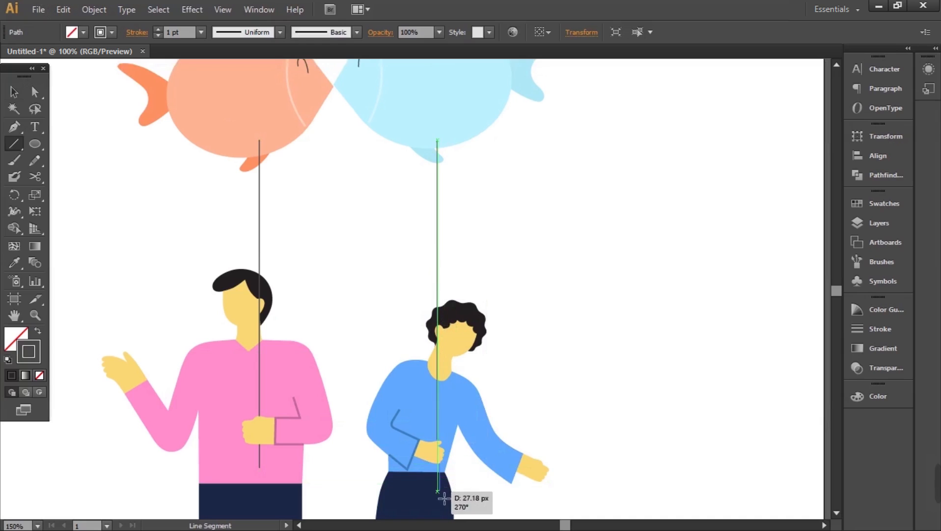
Draw a large circle for a head on the second artboard and a small ear circle overlapping each side.
{"action": "key", "text": "l"}
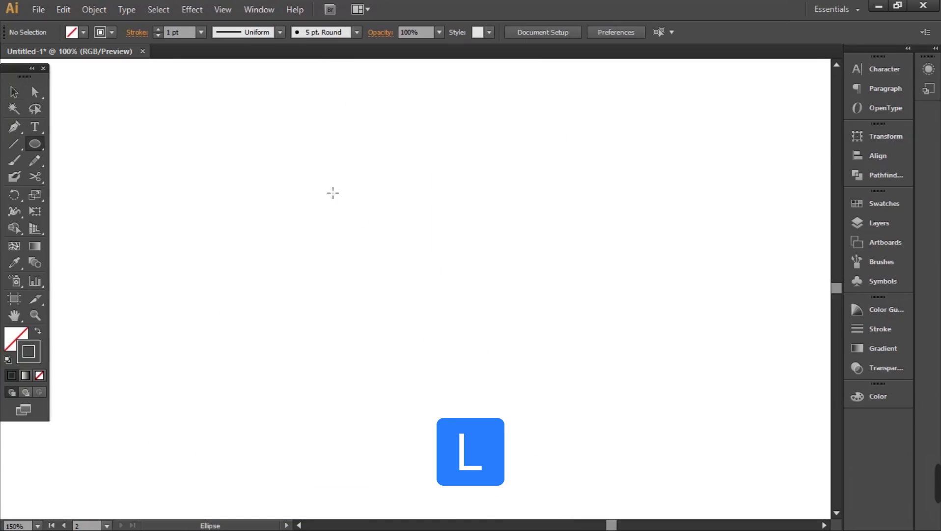
{"action": "left_click_drag", "start_coordinate": [332, 193], "coordinate": [545, 395]}
{"action": "left_click_drag", "start_coordinate": [294, 268], "coordinate": [516, 329]}
{"action": "key", "text": "v"}
{"action": "left_click", "coordinate": [356, 319]}
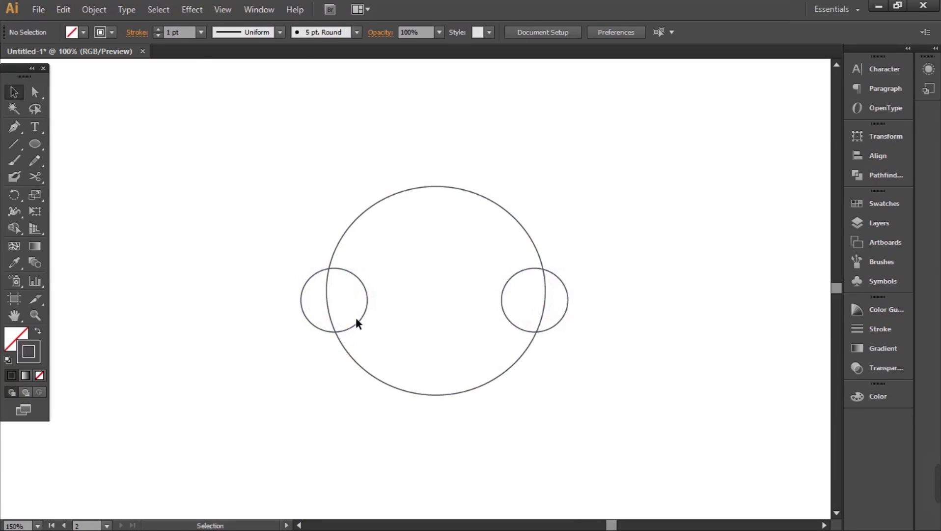
Fill the head and ear circles with skin-tone yellow.
{"action": "key", "text": "ctrl+a"}
{"action": "left_click", "coordinate": [84, 32]}
{"action": "left_click", "coordinate": [80, 84]}
Place a small skin-tone yellow circle so that it overlaps the crown of the head.
{"action": "left_click", "coordinate": [332, 243]}
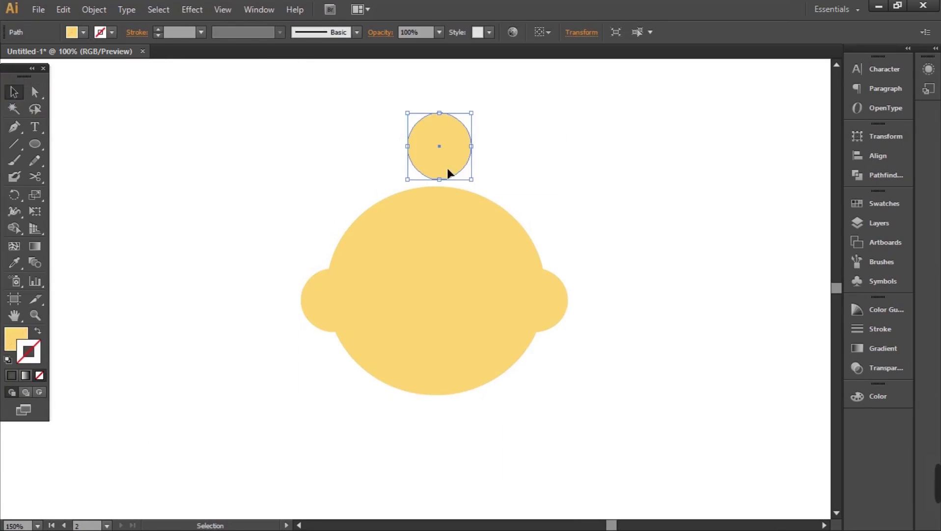
{"action": "left_click_drag", "start_coordinate": [446, 172], "coordinate": [444, 203]}
{"action": "left_click_drag", "start_coordinate": [443, 172], "coordinate": [442, 194]}
{"action": "left_click_drag", "start_coordinate": [442, 194], "coordinate": [441, 198]}
Draw a rectangular neck about 76 px wide below the head and shorten it slightly.
{"action": "key", "text": "m"}
{"action": "mouse_move", "coordinate": [308, 382]}
{"action": "left_mouse_down"}
{"action": "mouse_move", "coordinate": [422, 448]}
{"action": "mouse_move", "coordinate": [460, 482]}
{"action": "mouse_move", "coordinate": [452, 494]}
{"action": "left_mouse_up"}
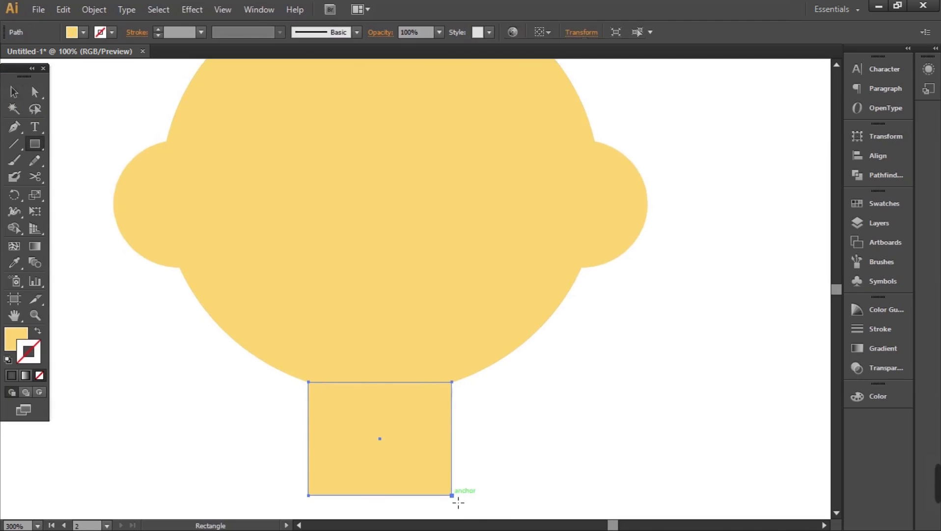
{"action": "key", "text": "v"}
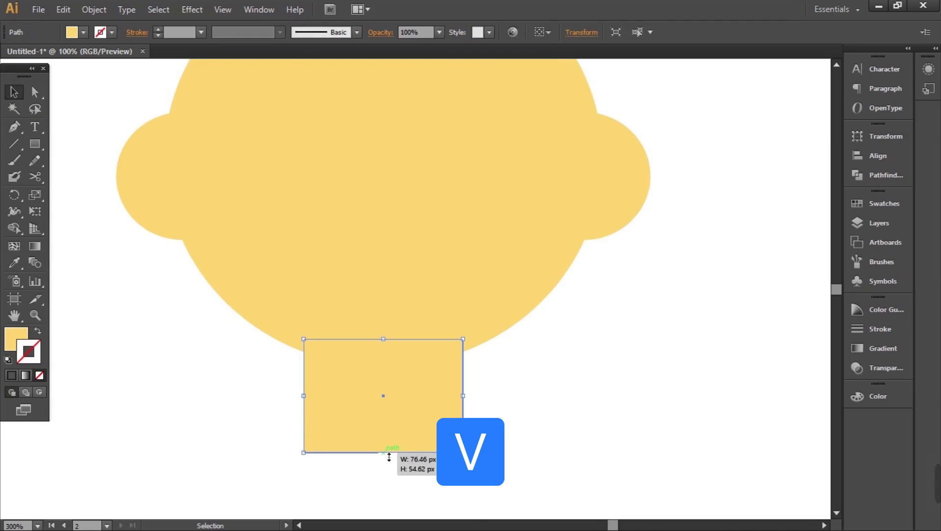
{"action": "left_click_drag", "start_coordinate": [389, 457], "coordinate": [434, 475]}
{"action": "left_click", "coordinate": [385, 464]}
Draw a rounded base shape at the neck's lower edge and adjust the size and position of the neck with its base.
{"action": "key", "text": "p"}
{"action": "left_click", "coordinate": [304, 437]}
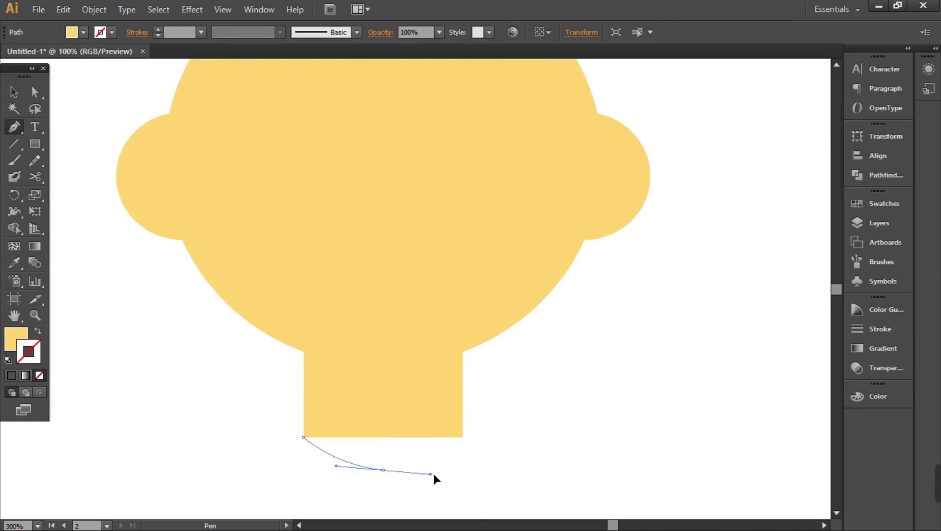
{"action": "left_click_drag", "start_coordinate": [463, 437], "coordinate": [387, 407]}
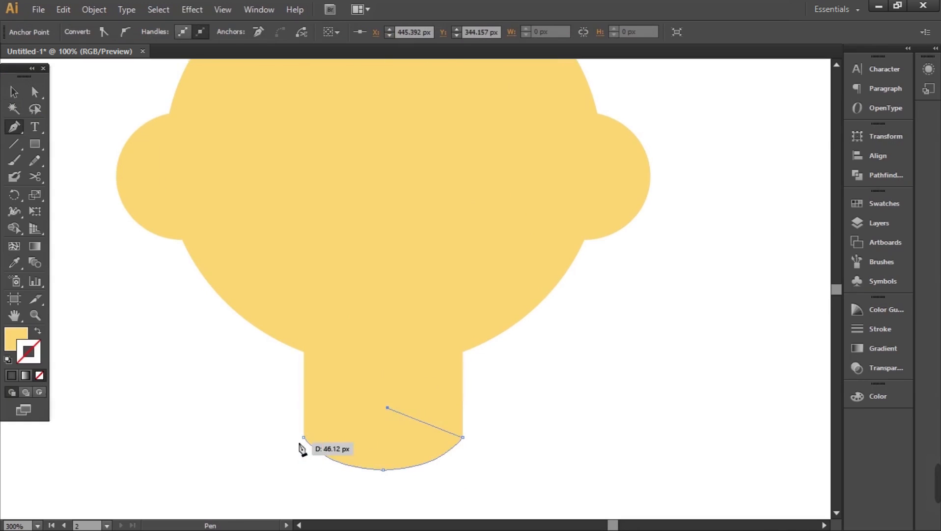
{"action": "left_click", "coordinate": [305, 437]}
{"action": "key", "text": "v"}
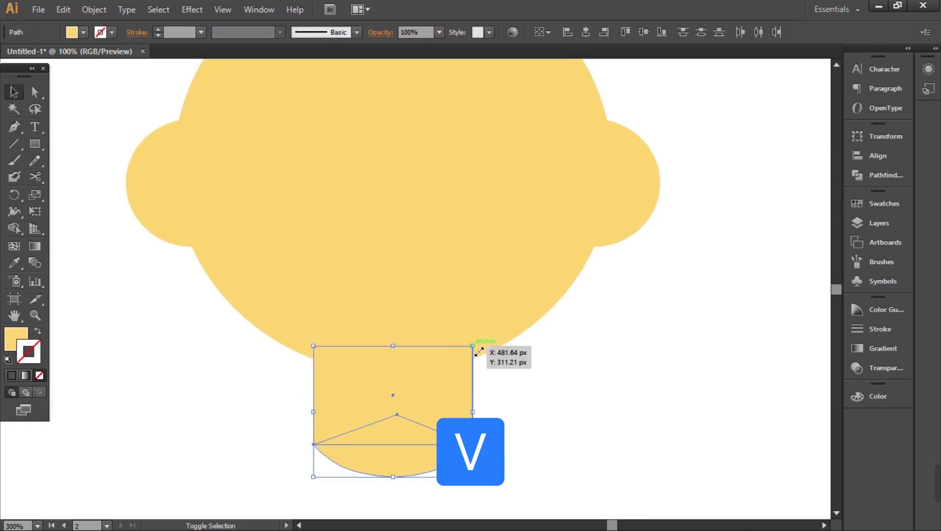
{"action": "left_click_drag", "start_coordinate": [474, 347], "coordinate": [484, 338]}
{"action": "left_click_drag", "start_coordinate": [405, 424], "coordinate": [411, 416]}
Outline the body from the neck up along a raised arm, down the straight side, across the hem and up to the armpit.
{"action": "key", "text": "p"}
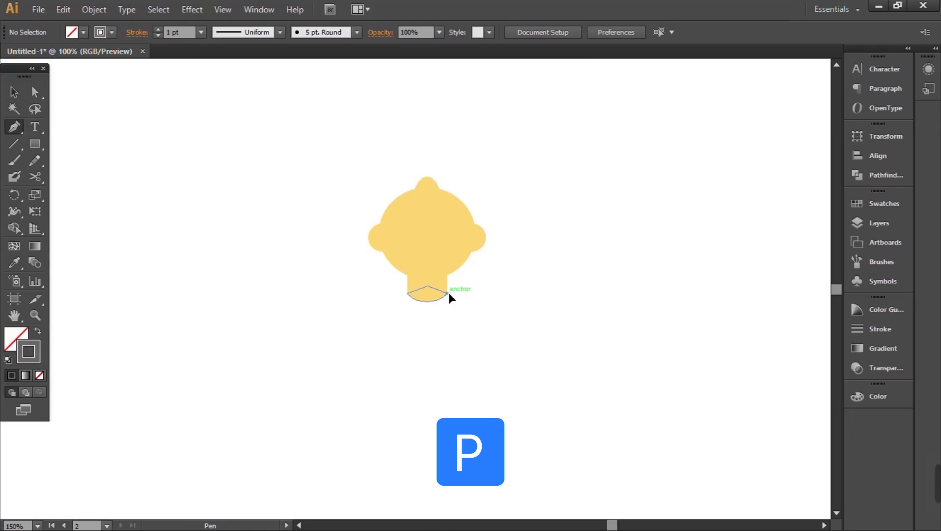
{"action": "left_click_drag", "start_coordinate": [447, 293], "coordinate": [462, 293]}
{"action": "left_click", "coordinate": [477, 230]}
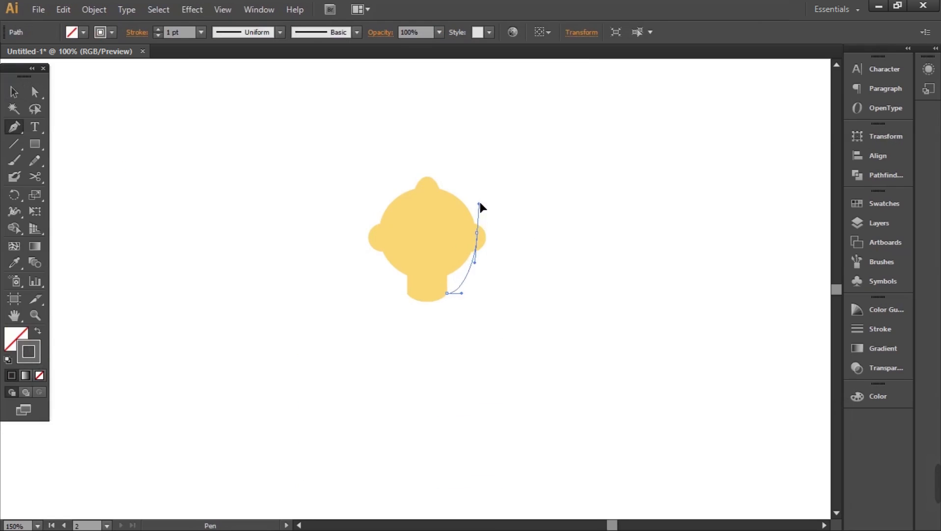
{"action": "left_click_drag", "start_coordinate": [494, 189], "coordinate": [475, 247]}
{"action": "left_click_drag", "start_coordinate": [464, 185], "coordinate": [501, 185]}
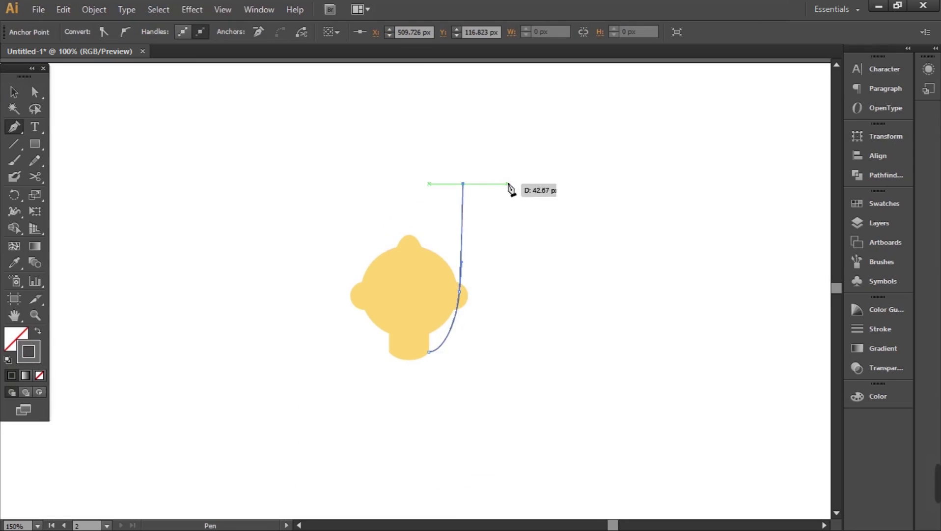
{"action": "left_click", "coordinate": [507, 183]}
{"action": "left_click", "coordinate": [496, 493]}
{"action": "left_click", "coordinate": [345, 492]}
{"action": "left_click", "coordinate": [345, 395]}
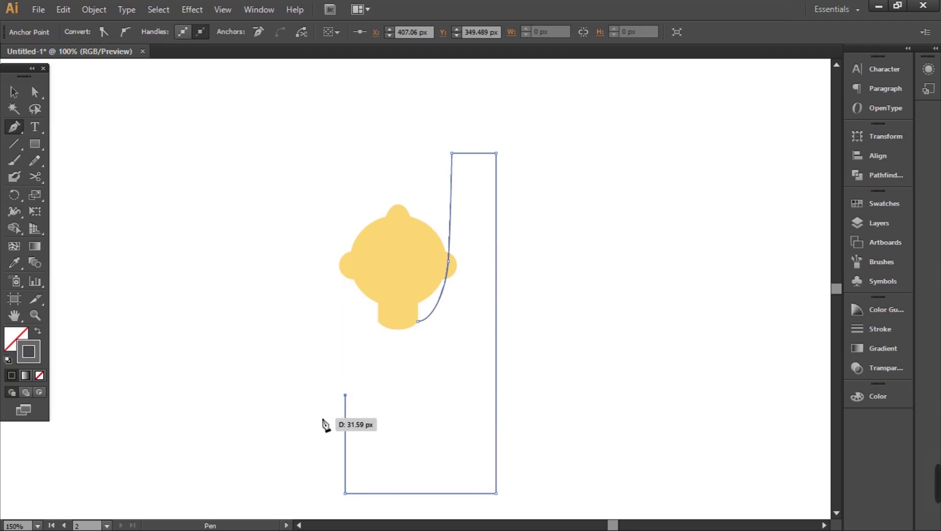
Continue the body outline around a bent arm with a rounded elbow and angled cuff, up to the shoulder and neck.
{"action": "left_click_drag", "start_coordinate": [320, 448], "coordinate": [330, 455]}
{"action": "left_click", "coordinate": [350, 479]}
{"action": "left_click_drag", "start_coordinate": [338, 508], "coordinate": [324, 509]}
{"action": "left_click_drag", "start_coordinate": [261, 444], "coordinate": [260, 441]}
{"action": "left_click_drag", "start_coordinate": [273, 397], "coordinate": [295, 373]}
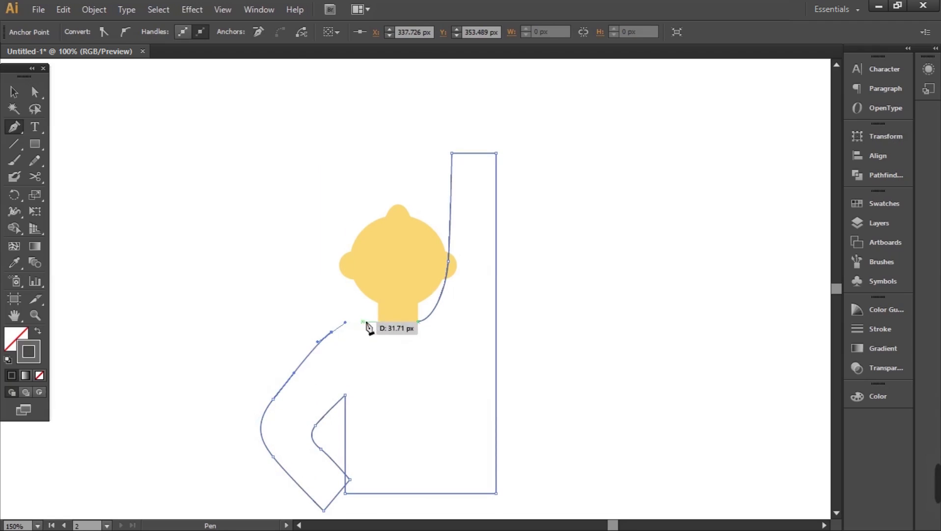
Close the body outline along the shoulder to the neck and fill the shape with orange.
{"action": "left_click", "coordinate": [83, 32]}
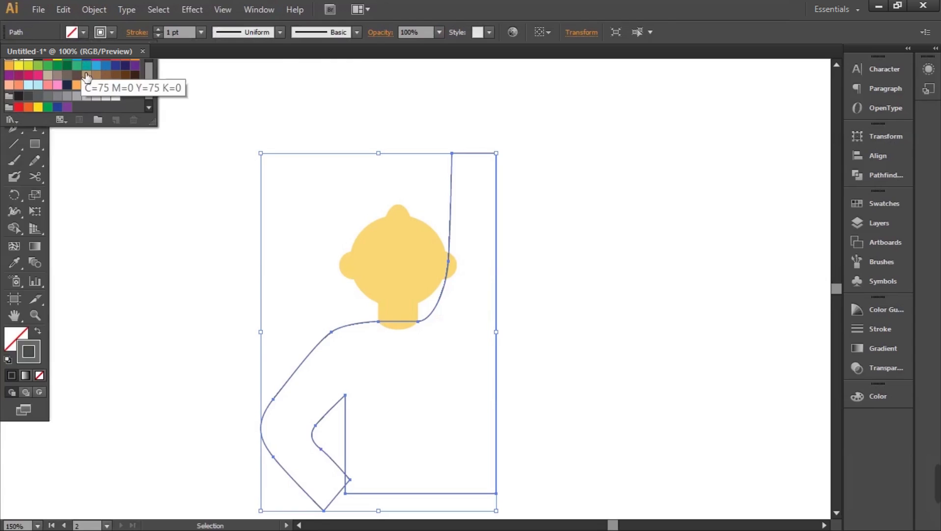
{"action": "left_click", "coordinate": [78, 86]}
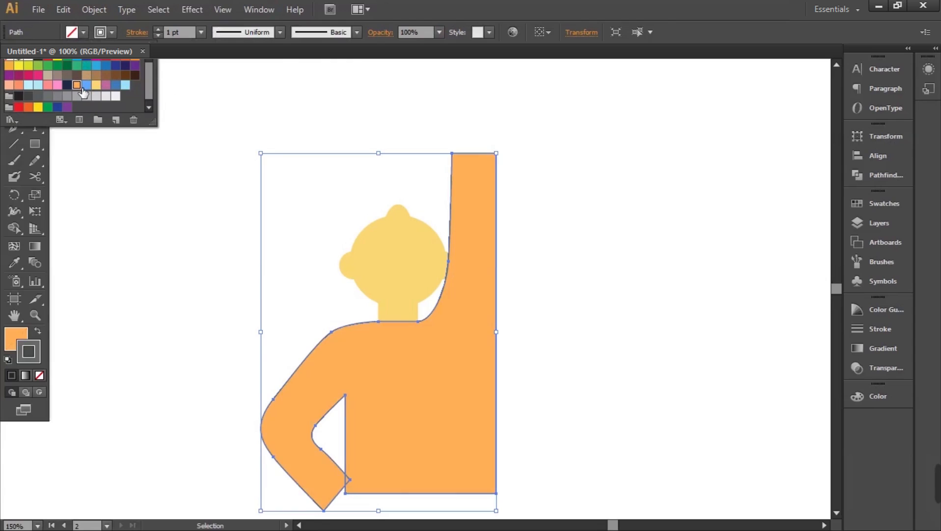
{"action": "left_click", "coordinate": [244, 156]}
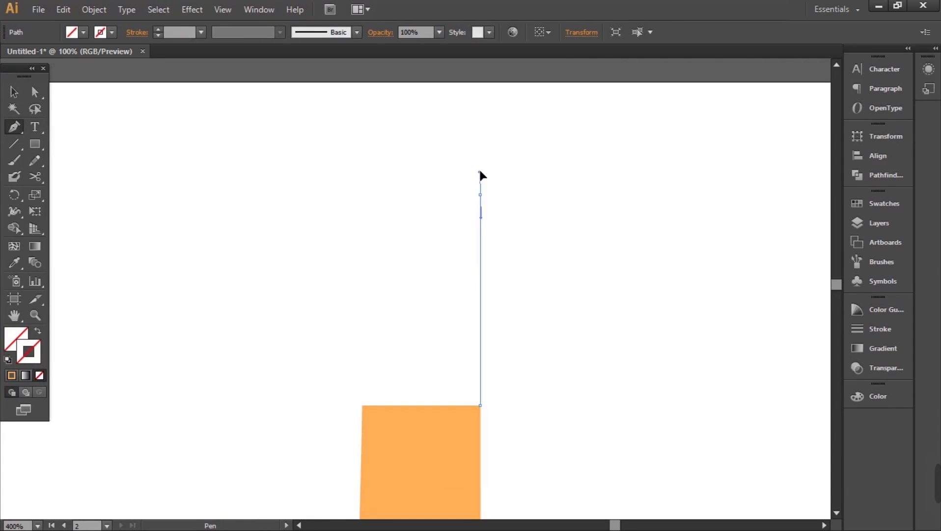
Outline the raised hand from the sleeve end's outer corner up around the fingers and down to the thumb.
{"action": "left_click", "coordinate": [479, 162]}
{"action": "scroll", "coordinate": [479, 162], "scroll_direction": "up", "scroll_amount": 1}
{"action": "left_click_drag", "start_coordinate": [457, 146], "coordinate": [447, 145]}
{"action": "left_click_drag", "start_coordinate": [438, 198], "coordinate": [436, 230]}
{"action": "left_click", "coordinate": [431, 255]}
{"action": "left_click_drag", "start_coordinate": [432, 255], "coordinate": [441, 304]}
{"action": "left_click_drag", "start_coordinate": [438, 151], "coordinate": [365, 116]}
{"action": "left_click", "coordinate": [361, 155]}
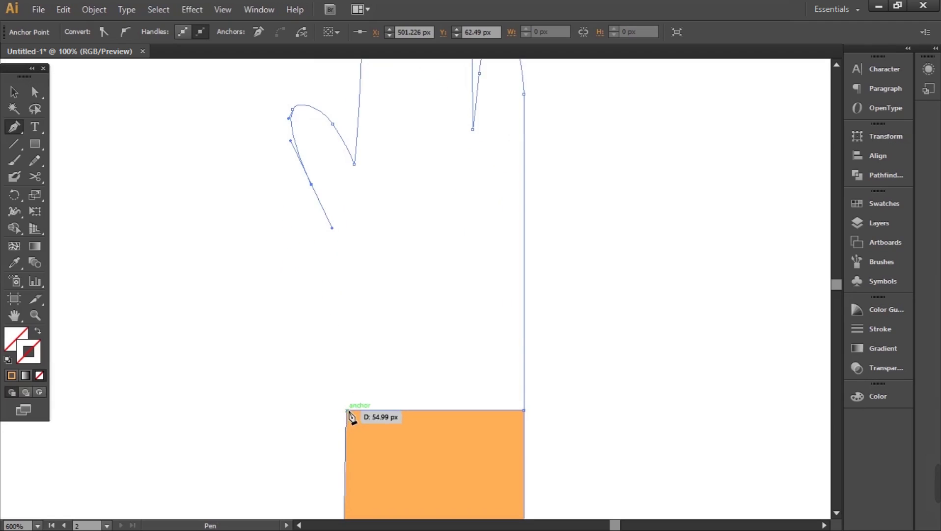
Close the hand outline across the sleeve end, fill it with the skin yellow and send it to the back.
{"action": "left_click_drag", "start_coordinate": [347, 410], "coordinate": [341, 479]}
{"action": "left_click", "coordinate": [84, 33]}
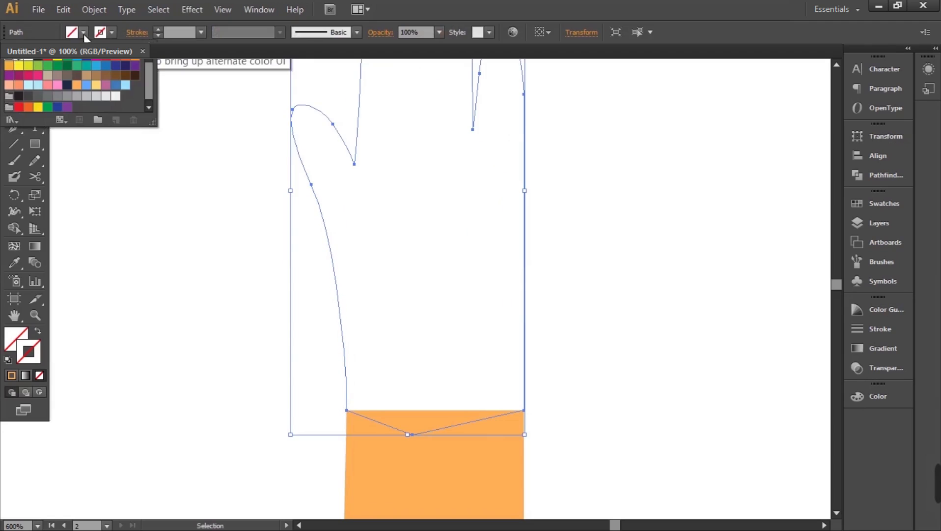
{"action": "left_click", "coordinate": [97, 85]}
{"action": "key", "text": "ctrl+shift+bracketleft"}
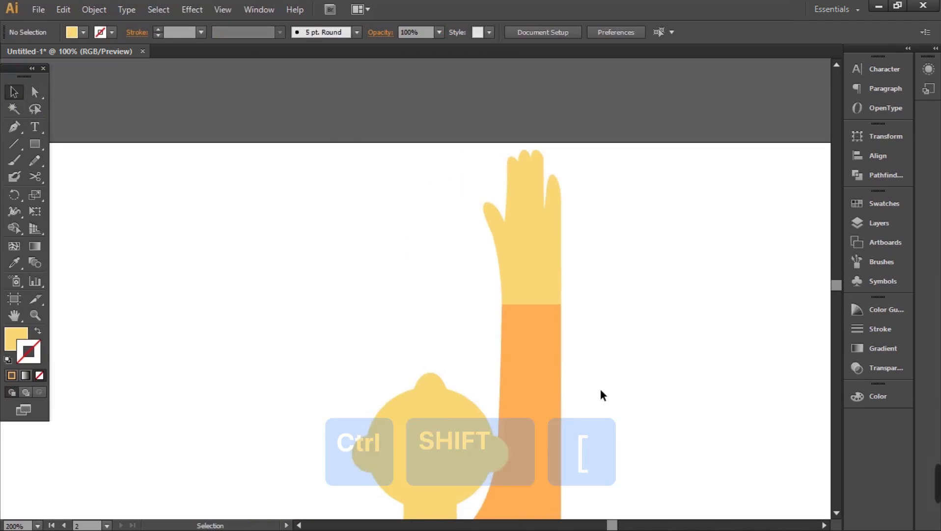
Shrink the orange-shirted figure group slightly and position it between the pink-shirted and blue-shirted figures.
{"action": "key", "text": "v"}
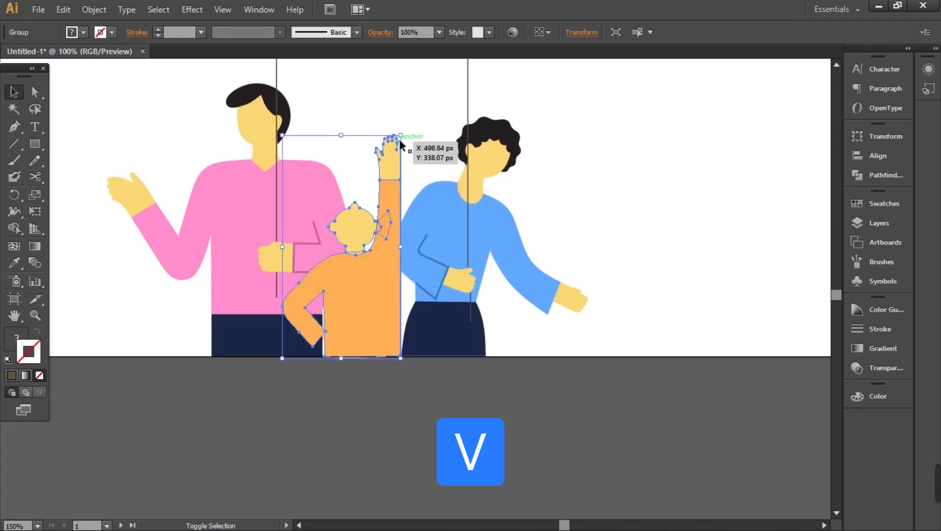
{"action": "left_click_drag", "start_coordinate": [400, 137], "coordinate": [389, 158]}
{"action": "left_click_drag", "start_coordinate": [377, 308], "coordinate": [386, 309]}
Duplicate the pink-shirted man's fist onto the orange figure beside the bent arm and reflect the copy to face the other way.
{"action": "key", "text": "ctrl+equal"}
{"action": "key", "text": "ctrl+equal"}
{"action": "key", "text": "ctrl+equal"}
{"action": "left_click", "coordinate": [185, 167]}
{"action": "left_click_drag", "start_coordinate": [186, 167], "coordinate": [377, 319]}
{"action": "right_click", "coordinate": [376, 320]}
{"action": "mouse_move", "coordinate": [470, 426]}
{"action": "left_click", "coordinate": [638, 350]}
{"action": "left_click", "coordinate": [494, 365]}
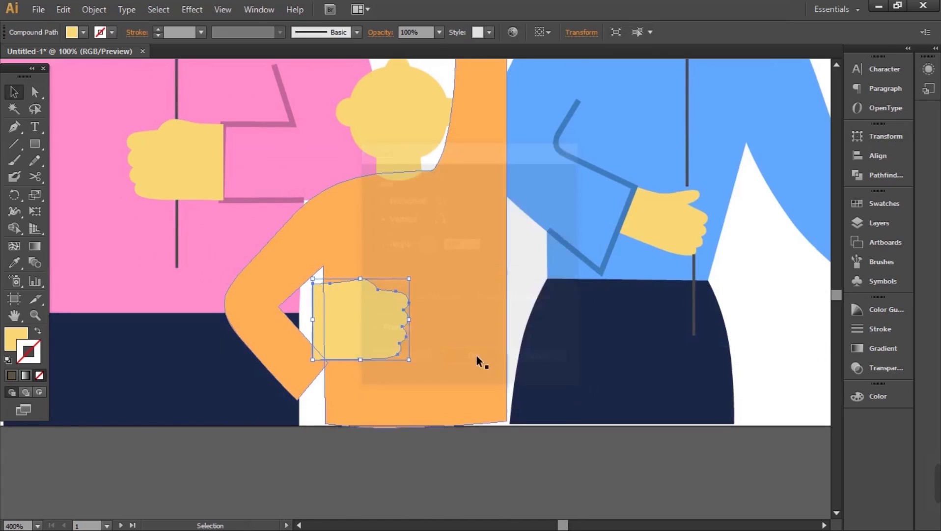
Rotate the copied hand to match the bent arm's angle, reduce its size and move it onto the cuff.
{"action": "left_click_drag", "start_coordinate": [418, 374], "coordinate": [396, 390]}
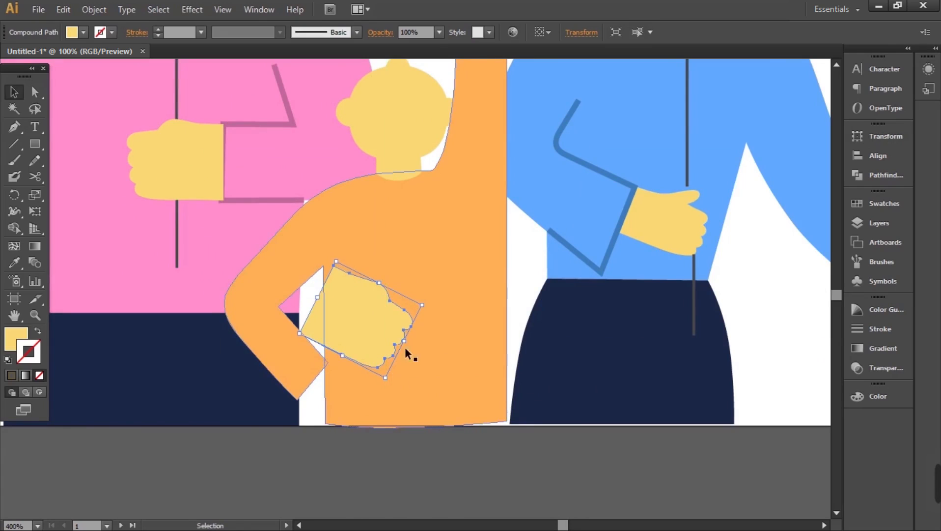
{"action": "left_click_drag", "start_coordinate": [428, 310], "coordinate": [385, 313]}
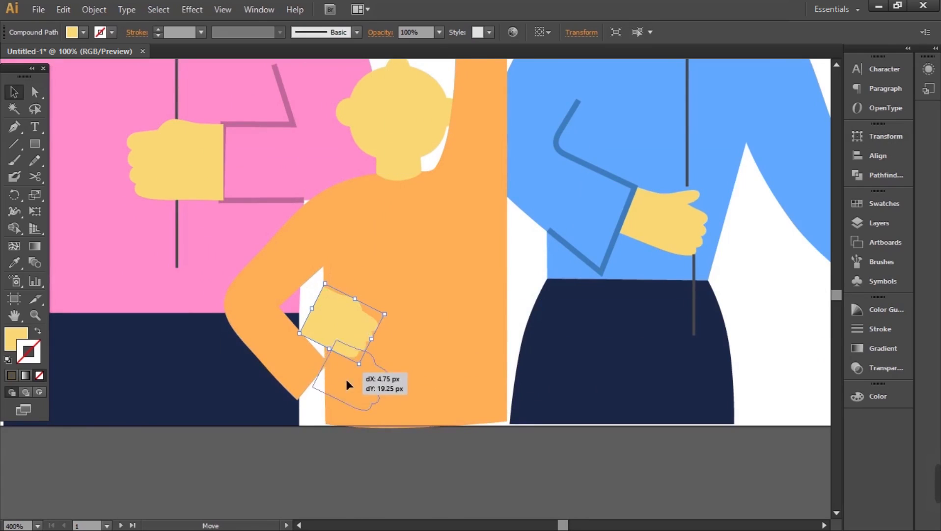
{"action": "left_click_drag", "start_coordinate": [343, 389], "coordinate": [346, 388]}
Draw a small circular eye on the pink-shirted man's face, duplicate it for the second eye and give both a dark grey fill.
{"action": "key", "text": "l"}
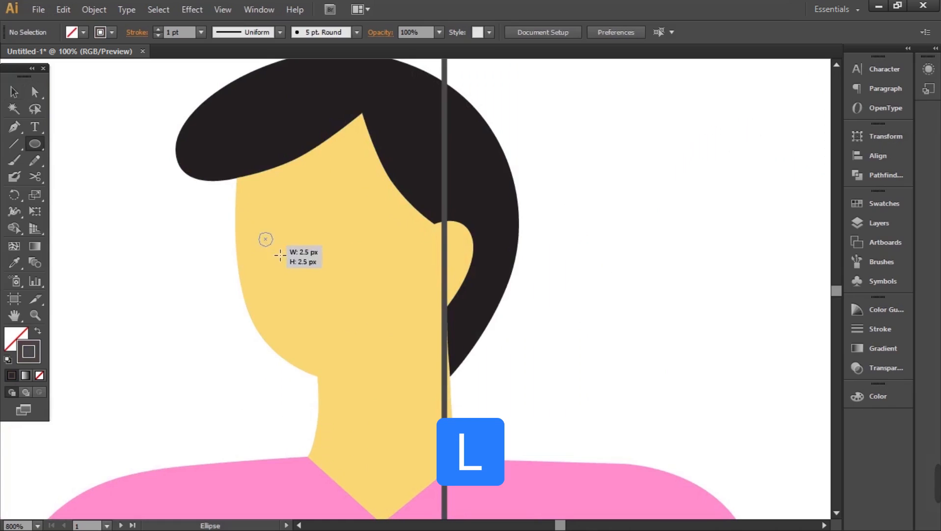
{"action": "left_click_drag", "start_coordinate": [280, 255], "coordinate": [381, 220]}
{"action": "left_click", "coordinate": [37, 330]}
{"action": "key", "text": "v"}
{"action": "scroll", "coordinate": [255, 241], "scroll_direction": "up", "scroll_amount": 1}
{"action": "left_click", "coordinate": [201, 301]}
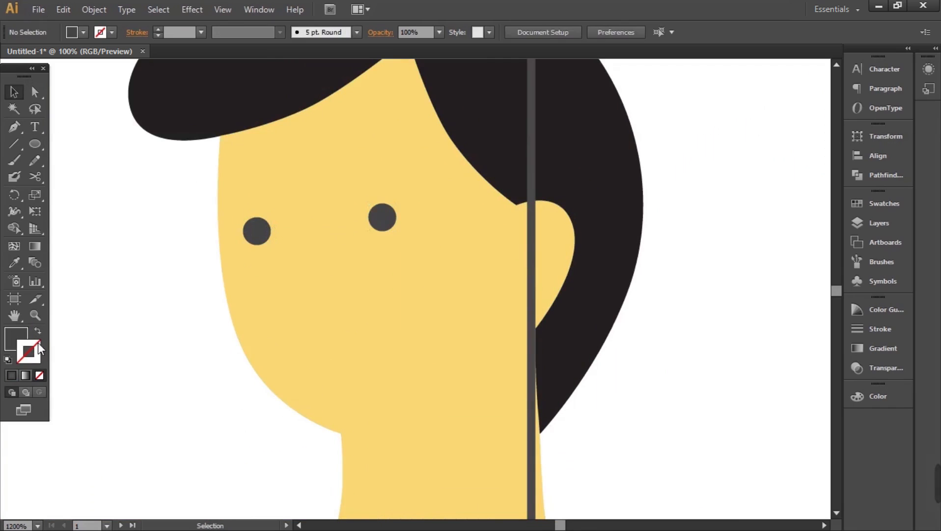
Draw two curved dark grey eyebrow strokes above the pink-shirted man's eyes.
{"action": "key", "text": "p"}
{"action": "key", "text": "shift+x"}
{"action": "left_click", "coordinate": [363, 155]}
{"action": "left_click_drag", "start_coordinate": [417, 174], "coordinate": [444, 200]}
{"action": "key", "text": "ctrl+shift+a"}
{"action": "left_click_drag", "start_coordinate": [220, 221], "coordinate": [221, 227]}
{"action": "key", "text": "ctrl+shift+a"}
Draw a bent nose line between the pink-shirted man's eyes and a slanted open smile below it.
{"action": "left_click", "coordinate": [307, 219]}
{"action": "left_click", "coordinate": [307, 243]}
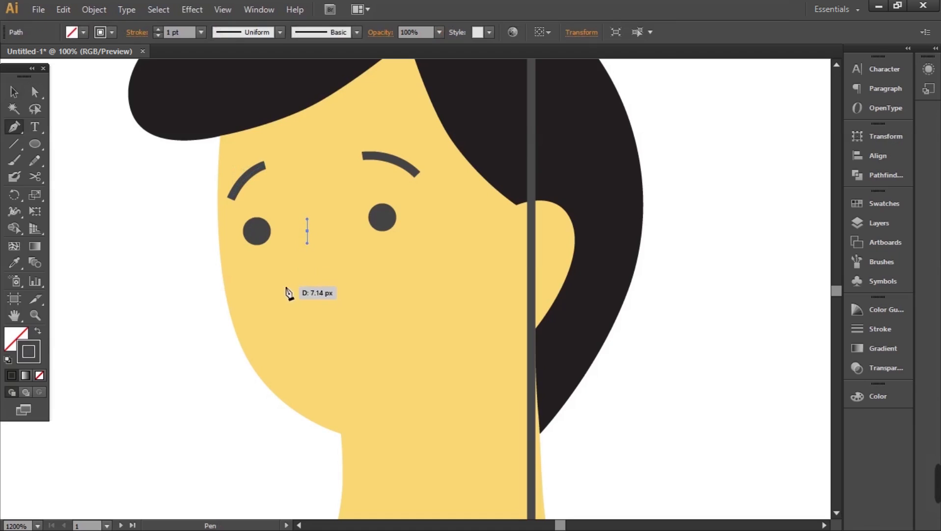
{"action": "left_click_drag", "start_coordinate": [283, 297], "coordinate": [283, 298]}
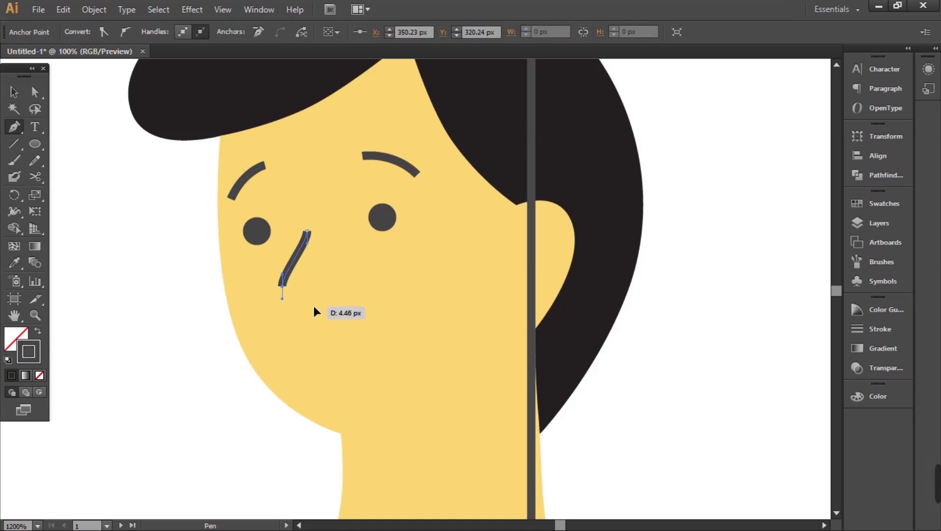
{"action": "key", "text": "ctrl+shift+a"}
{"action": "left_click", "coordinate": [282, 337]}
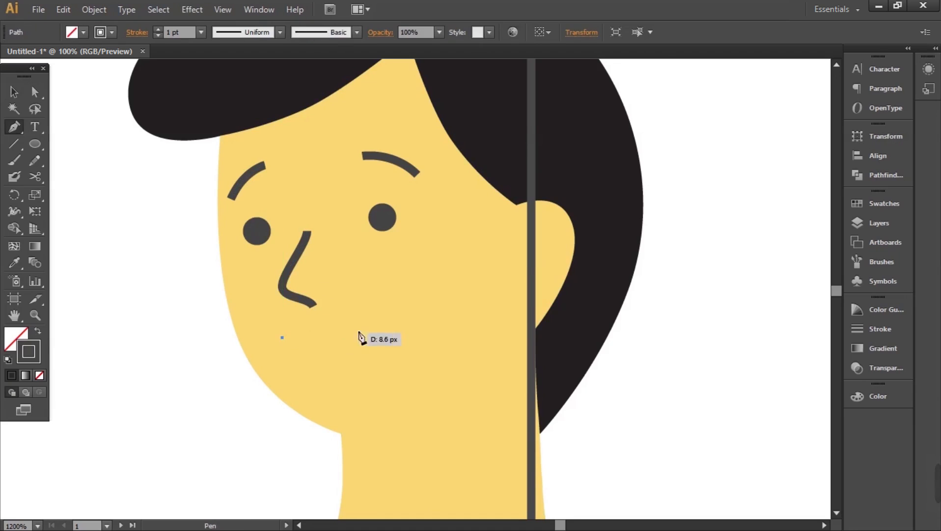
{"action": "left_click", "coordinate": [369, 321]}
{"action": "left_click_drag", "start_coordinate": [316, 376], "coordinate": [312, 378]}
Draw a circular eye about 3.25 px wide on the curly-haired figure's face and place a duplicate as the second eye.
{"action": "key", "text": "l"}
{"action": "left_click_drag", "start_coordinate": [439, 273], "coordinate": [468, 301]}
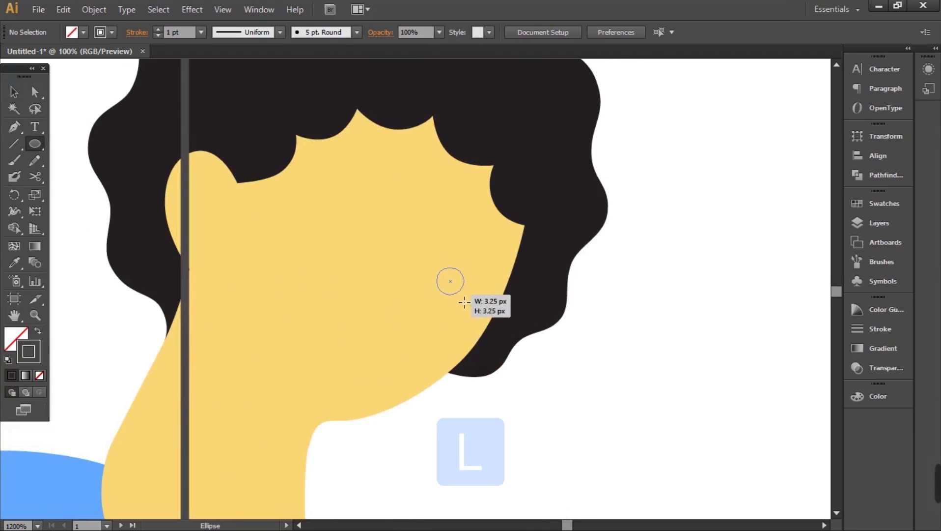
{"action": "key", "text": "v"}
{"action": "mouse_move", "coordinate": [453, 287]}
{"action": "left_mouse_down"}
{"action": "mouse_move", "coordinate": [368, 248]}
{"action": "mouse_move", "coordinate": [345, 248]}
{"action": "left_mouse_up"}
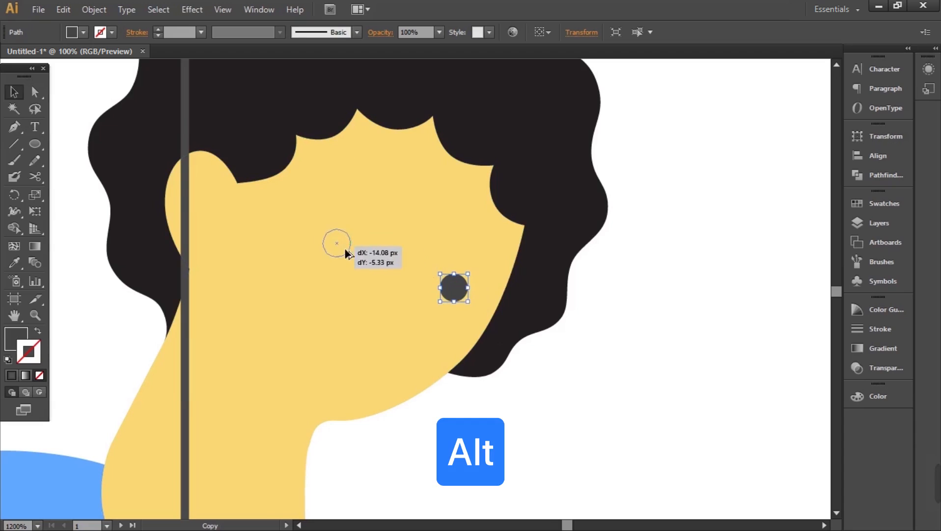
{"action": "left_click_drag", "start_coordinate": [344, 249], "coordinate": [361, 249]}
Draw two curved dark grey eyebrow strokes above the curly-haired figure's eyes.
{"action": "key", "text": "p"}
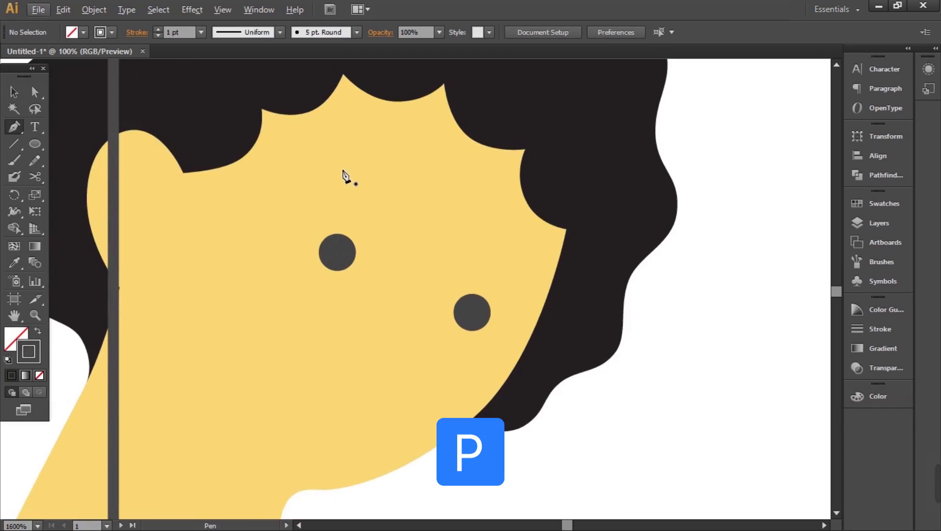
{"action": "left_click", "coordinate": [342, 169]}
{"action": "left_click_drag", "start_coordinate": [389, 194], "coordinate": [403, 223]}
{"action": "key", "text": "ctrl+shift+a"}
{"action": "left_click", "coordinate": [479, 233]}
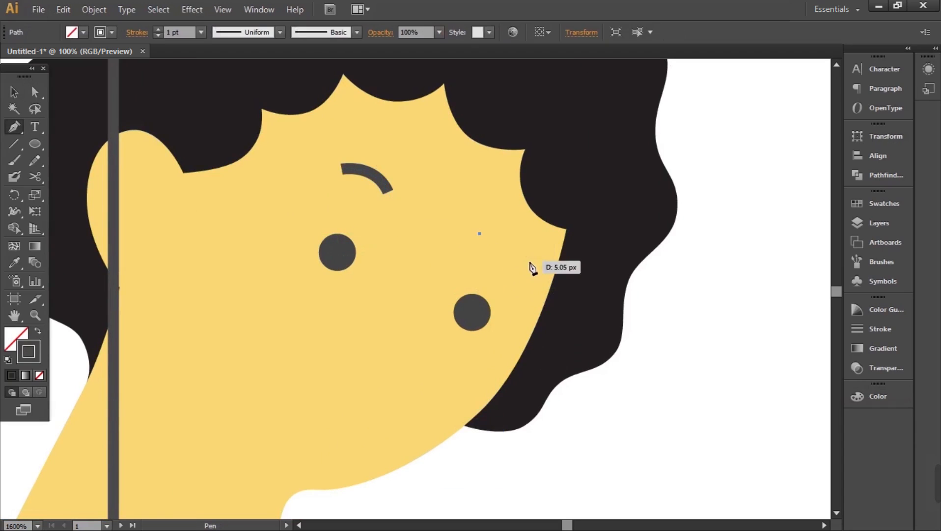
{"action": "left_click_drag", "start_coordinate": [531, 291], "coordinate": [581, 276]}
{"action": "key", "text": "ctrl+shift+a"}
Draw the curly-haired figure's hooked nose line between the eyes and a curved smile below it.
{"action": "left_click_drag", "start_coordinate": [442, 252], "coordinate": [440, 264]}
{"action": "left_click_drag", "start_coordinate": [435, 337], "coordinate": [410, 319]}
{"action": "key", "text": "ctrl+shift+a"}
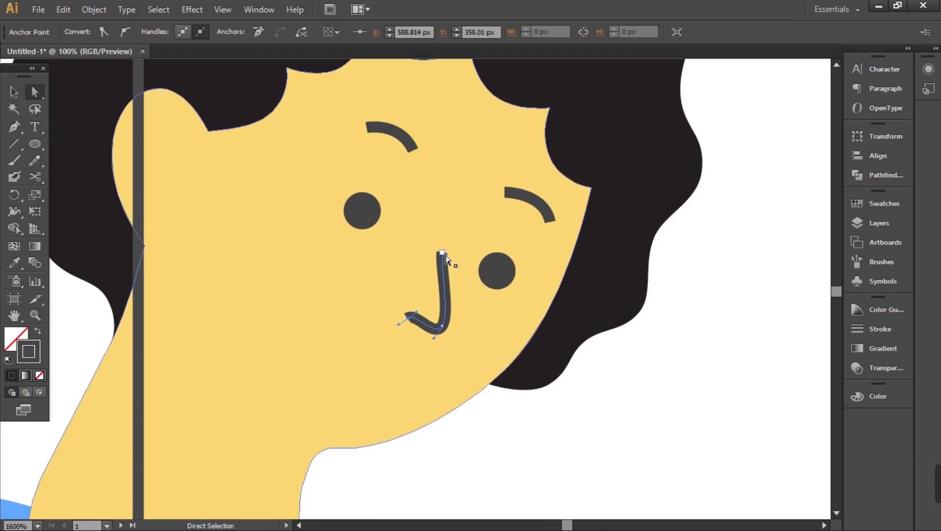
{"action": "left_click", "coordinate": [413, 367]}
{"action": "left_click_drag", "start_coordinate": [315, 275], "coordinate": [315, 259]}
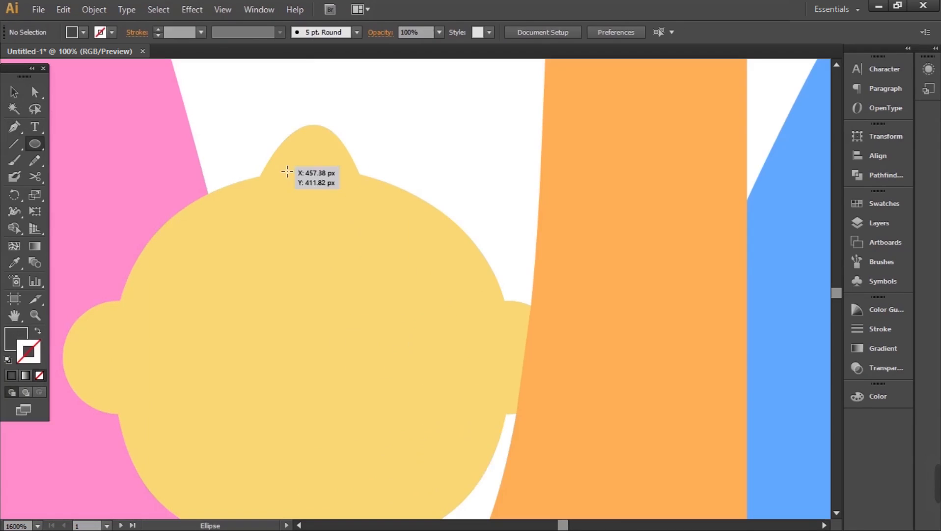
Draw a small dark circle on the bump atop the orange-shirted figure's head and duplicate it alongside as the second nostril.
{"action": "key", "text": "l"}
{"action": "left_click_drag", "start_coordinate": [288, 168], "coordinate": [298, 182]}
{"action": "key", "text": "v"}
{"action": "scroll", "coordinate": [303, 160], "scroll_direction": "up", "scroll_amount": 3}
{"action": "left_click_drag", "start_coordinate": [224, 207], "coordinate": [354, 208], "text": "alt"}
Draw a flat-topped half-moon mouth on the orange-shirted figure's face and a curved chin line where the head meets the neck.
{"action": "key", "text": "p"}
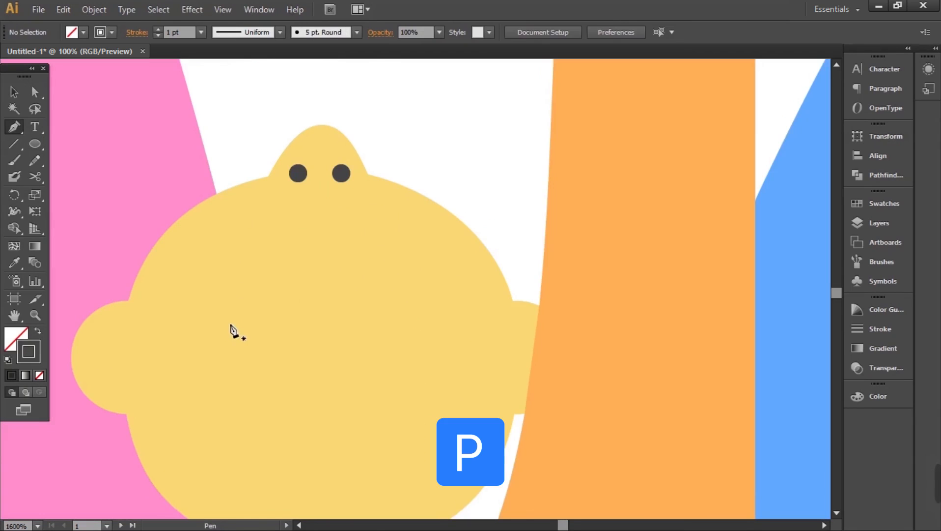
{"action": "left_click", "coordinate": [408, 327]}
{"action": "left_click_drag", "start_coordinate": [388, 357], "coordinate": [331, 358]}
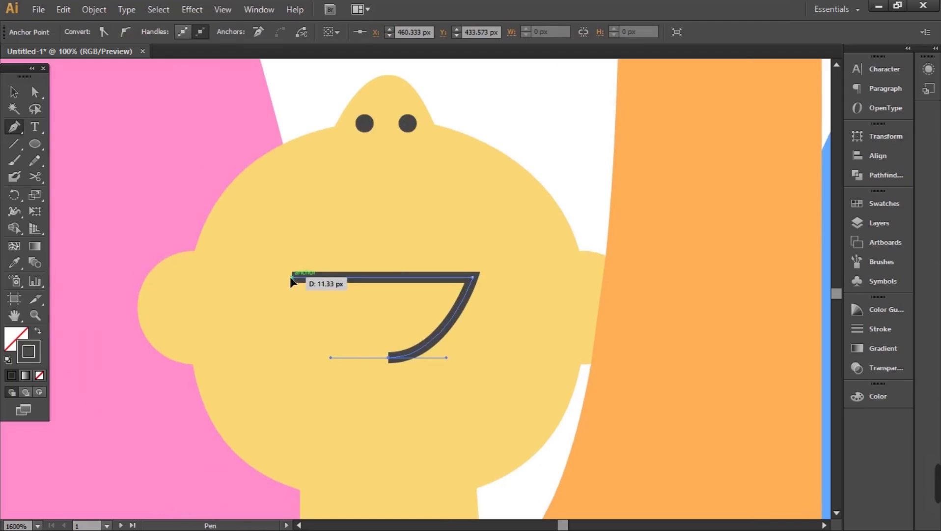
{"action": "left_click", "coordinate": [391, 372], "text": "ctrl"}
{"action": "scroll", "coordinate": [390, 372], "scroll_direction": "down", "scroll_amount": 3}
{"action": "left_click", "coordinate": [333, 425]}
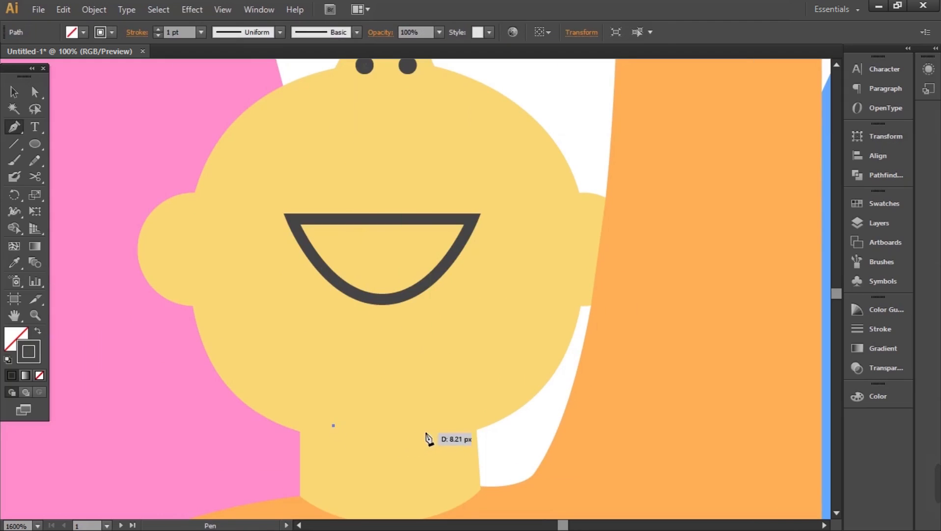
{"action": "left_click_drag", "start_coordinate": [486, 392], "coordinate": [487, 391]}
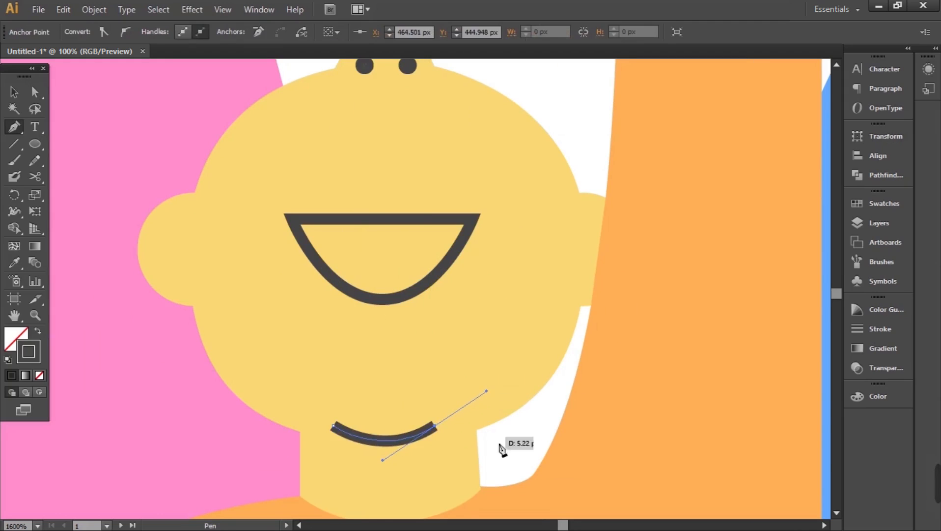
Draw a narrow dark grey upright rectangle above the pink-shirted man's raised hand and send it behind the hand.
{"action": "key", "text": "m"}
{"action": "mouse_move", "coordinate": [178, 231]}
{"action": "left_mouse_down"}
{"action": "mouse_move", "coordinate": [189, 248]}
{"action": "mouse_move", "coordinate": [190, 303]}
{"action": "left_mouse_up"}
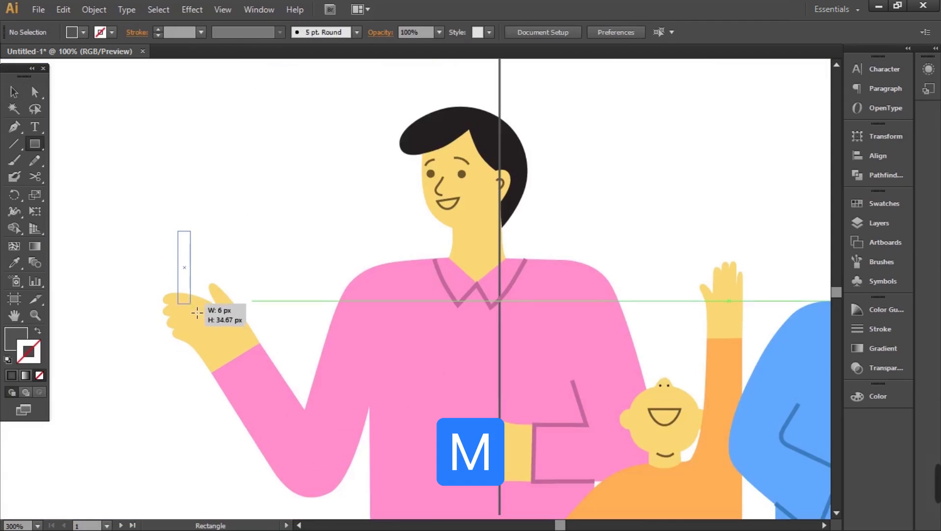
{"action": "key", "text": "v"}
{"action": "key", "text": "ctrl+shift+bracketleft"}
{"action": "left_click", "coordinate": [226, 215]}
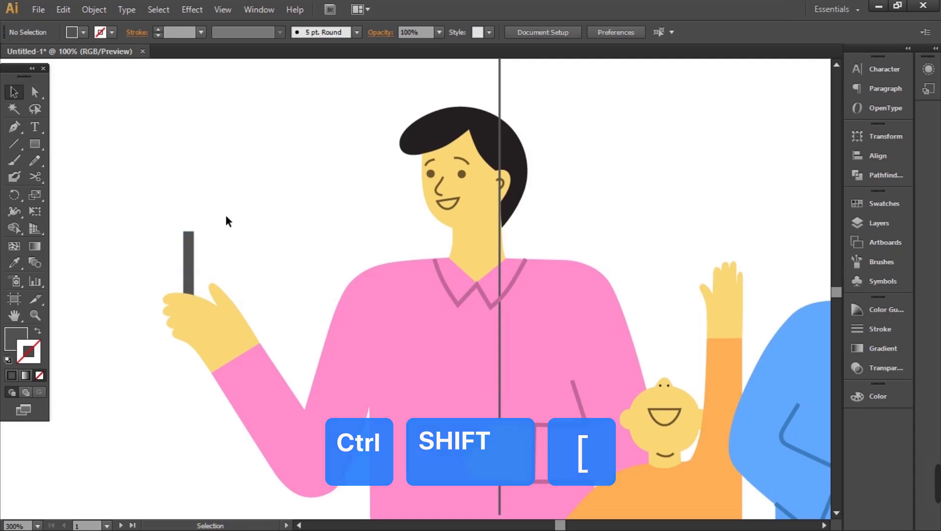
Draw a circle about 38 px wide beside the blue-shirted figure's outstretched hand and fill it with the hair's black.
{"action": "key", "text": "l"}
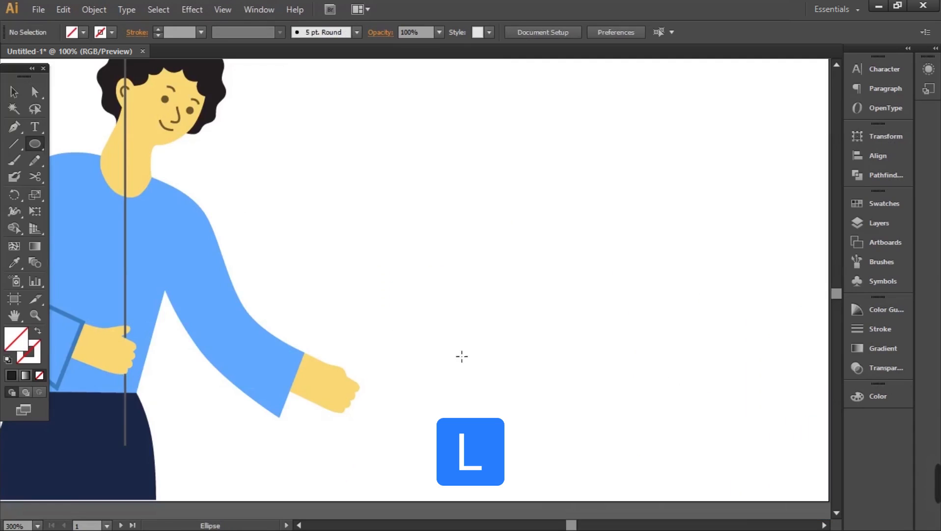
{"action": "left_click_drag", "start_coordinate": [463, 357], "coordinate": [515, 410]}
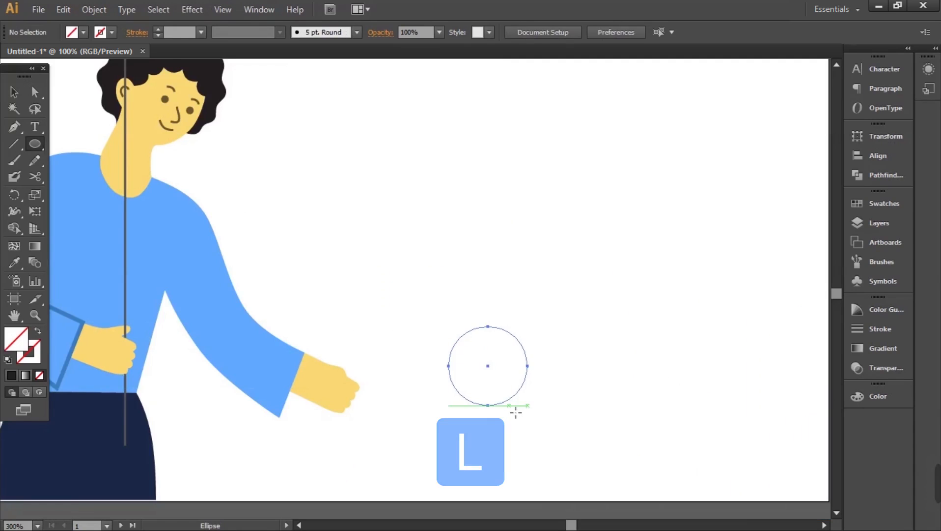
{"action": "key", "text": "i"}
{"action": "left_click", "coordinate": [220, 97]}
Add a black rectangle about 38 px wide from the circle's middle downward and extend its height to about 48 px.
{"action": "key", "text": "m"}
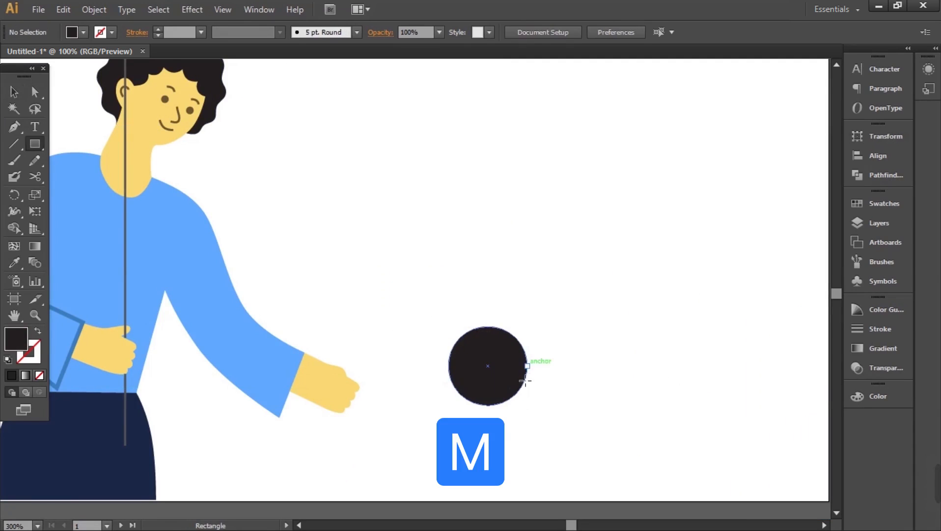
{"action": "left_click_drag", "start_coordinate": [456, 431], "coordinate": [487, 468]}
{"action": "key", "text": "v"}
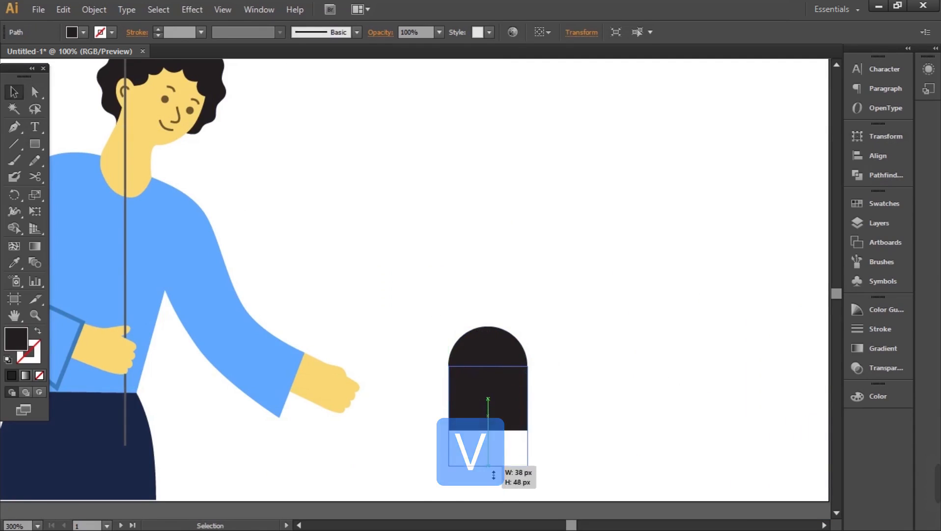
{"action": "left_click_drag", "start_coordinate": [488, 468], "coordinate": [488, 470]}
Outline a curved sleeve shape from the black rounded shape's lower side up toward the blue-shirted figure's hand and back.
{"action": "key", "text": "p"}
{"action": "left_click", "coordinate": [429, 429]}
{"action": "left_click", "coordinate": [391, 407]}
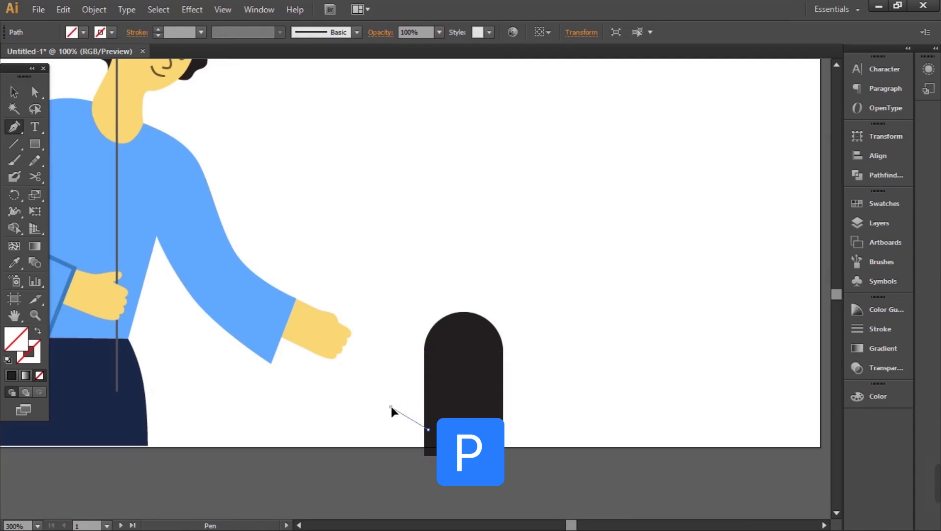
{"action": "left_click_drag", "start_coordinate": [391, 407], "coordinate": [376, 387]}
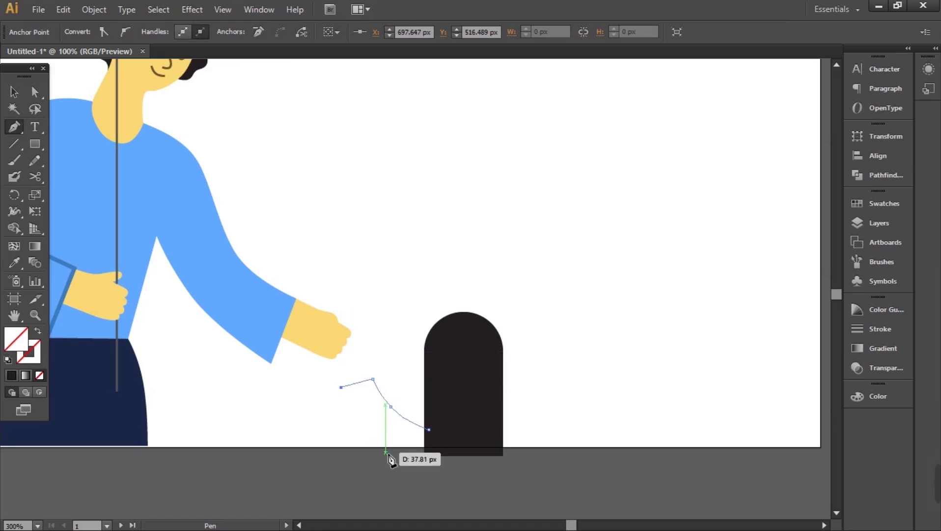
{"action": "left_click_drag", "start_coordinate": [419, 474], "coordinate": [423, 475]}
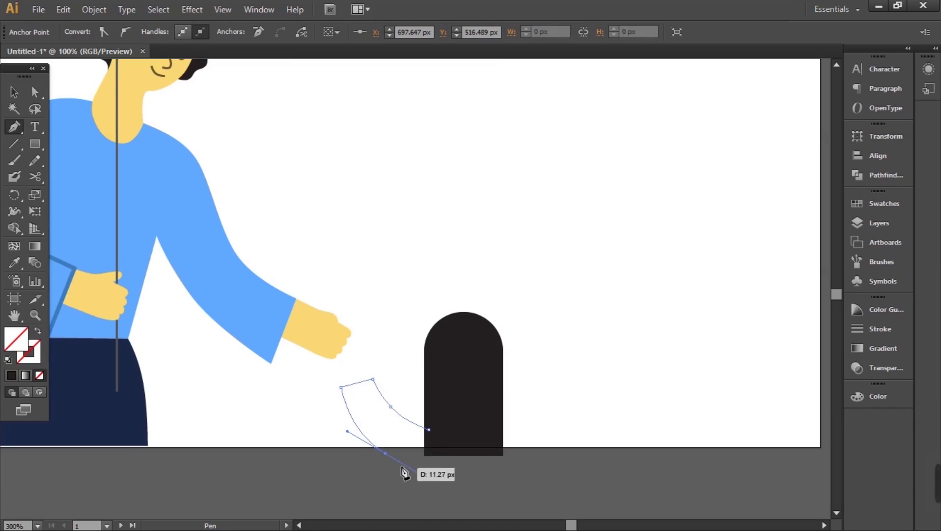
{"action": "left_click", "coordinate": [437, 455]}
Fill the curved sleeve shape with light blue.
{"action": "key", "text": "v"}
{"action": "left_click", "coordinate": [84, 32]}
{"action": "left_click", "coordinate": [125, 85]}
{"action": "left_click", "coordinate": [400, 365]}
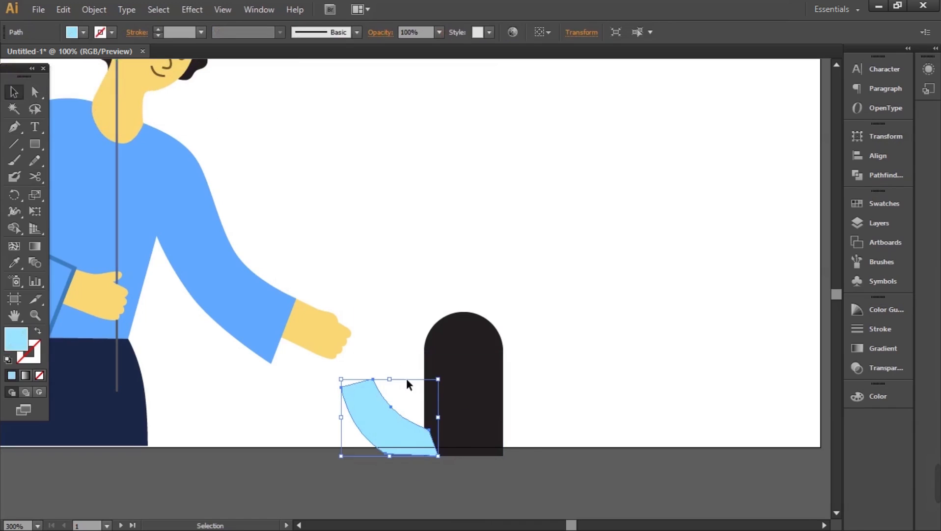
Send the light blue sleeve to the back and draw a skin-yellow hand from its cuff up to the blue-shirted figure's hand.
{"action": "key", "text": "ctrl+shift+["}
{"action": "left_click", "coordinate": [385, 343]}
{"action": "key", "text": "p"}
{"action": "left_click_drag", "start_coordinate": [376, 372], "coordinate": [290, 315]}
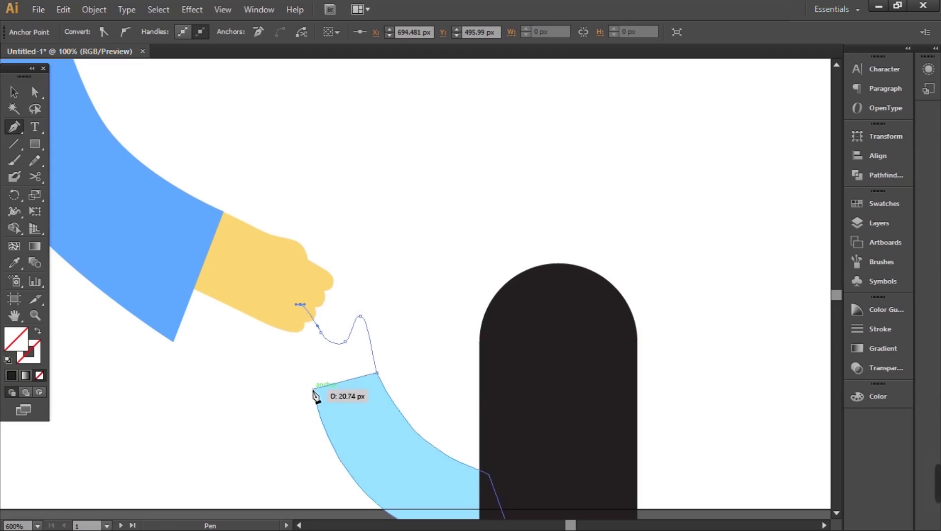
{"action": "left_click", "coordinate": [376, 372]}
{"action": "key", "text": "i"}
{"action": "left_click", "coordinate": [357, 290]}
{"action": "key", "text": "v"}
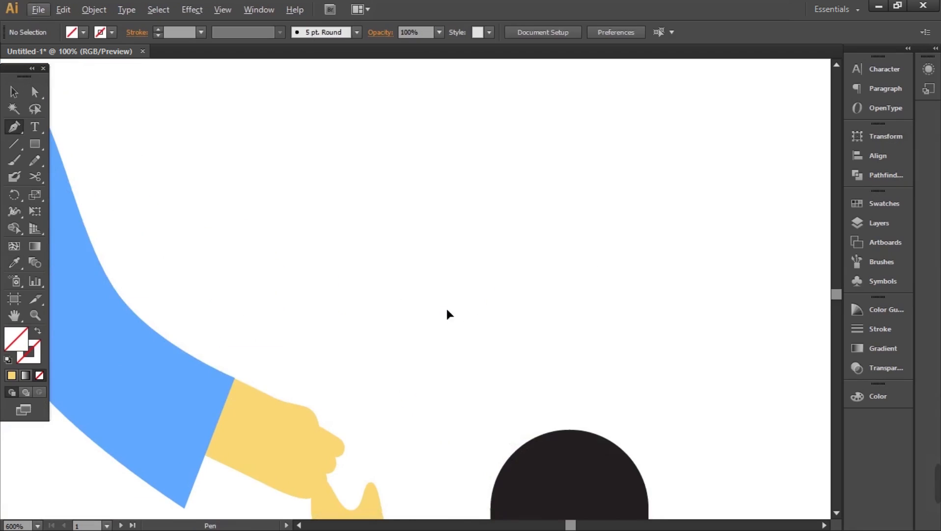
Draw a round spiral path winding outward above the blue-shirted figure's outstretched hand with the Pen tool.
{"action": "key", "text": "p"}
{"action": "left_click", "coordinate": [442, 305]}
{"action": "left_click_drag", "start_coordinate": [428, 322], "coordinate": [432, 341]}
{"action": "left_click_drag", "start_coordinate": [469, 309], "coordinate": [470, 305]}
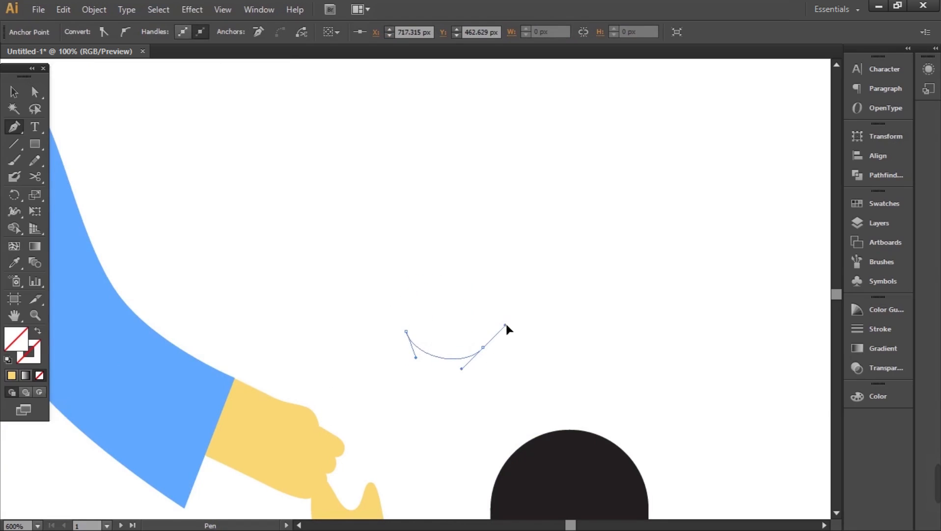
{"action": "left_click_drag", "start_coordinate": [382, 286], "coordinate": [382, 290]}
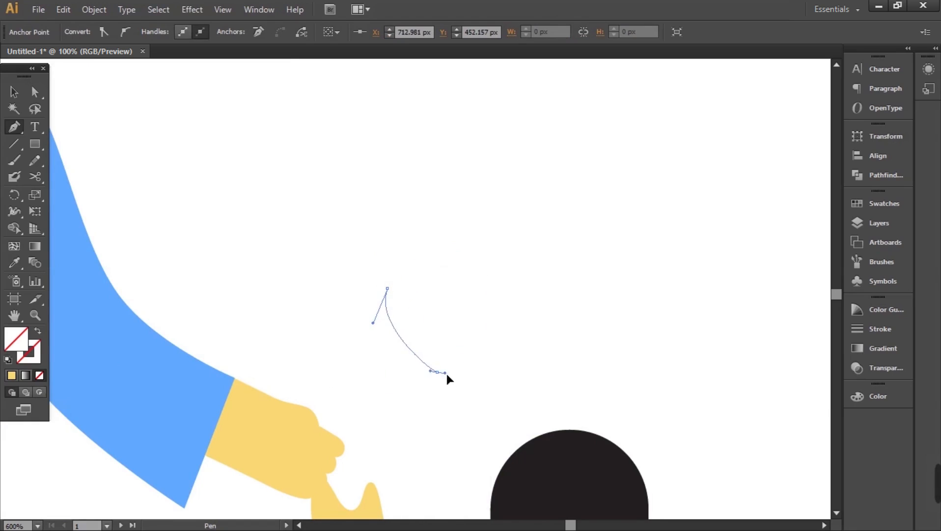
{"action": "left_click", "coordinate": [495, 340]}
{"action": "key", "text": "v"}
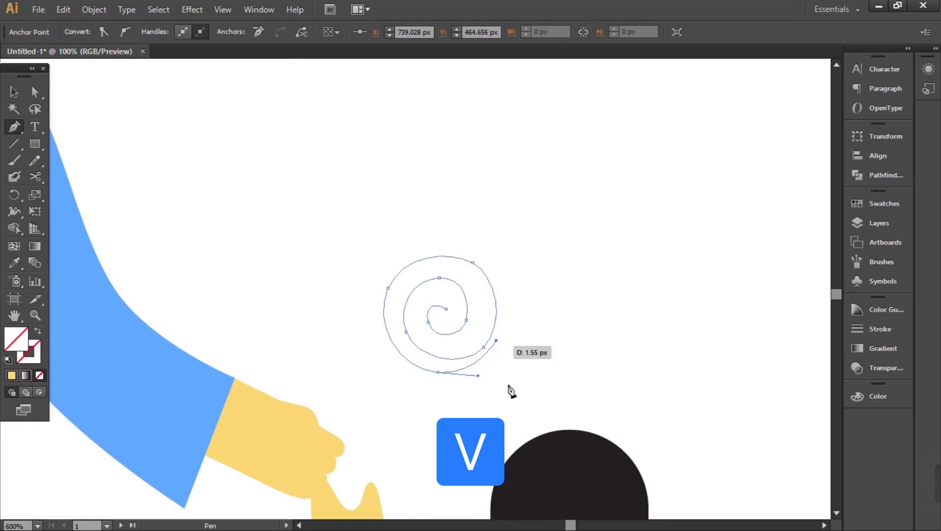
Fill the spiral with pink and give it a white 1 pt stroke.
{"action": "left_click", "coordinate": [83, 32]}
{"action": "left_click", "coordinate": [66, 91]}
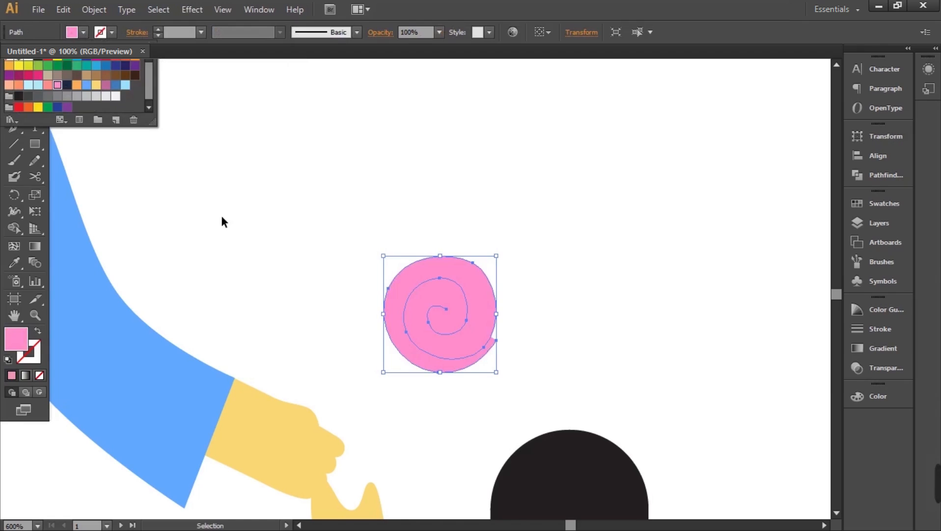
{"action": "left_click", "coordinate": [445, 328]}
{"action": "left_click", "coordinate": [27, 355]}
{"action": "double_click", "coordinate": [27, 355]}
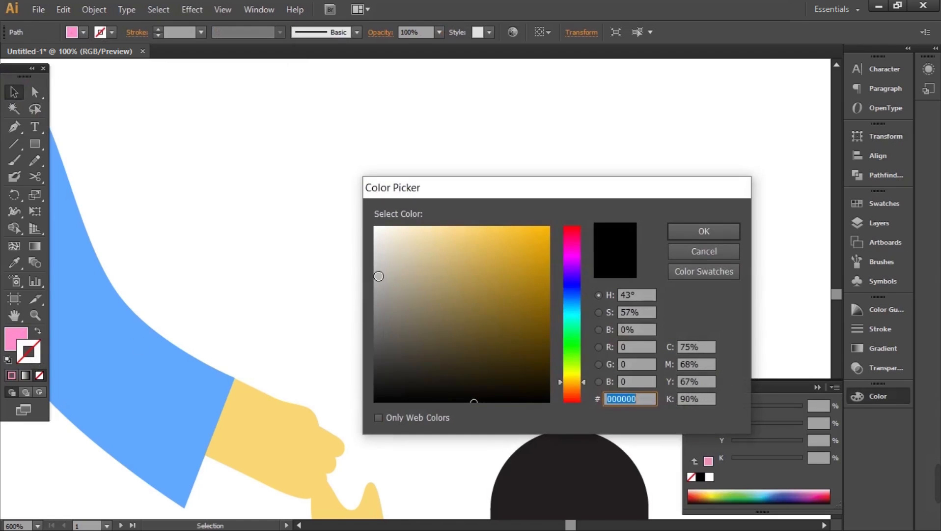
{"action": "left_click", "coordinate": [700, 233]}
{"action": "left_click", "coordinate": [426, 216]}
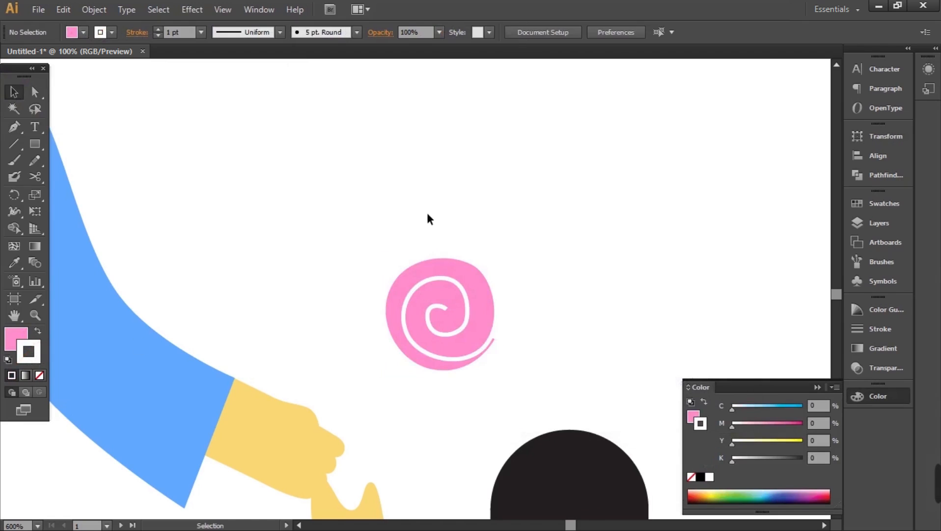
Draw a dark grey 1 pt stick from the pink candy's lower edge into the hand and send it to the back.
{"action": "key", "text": "\\"}
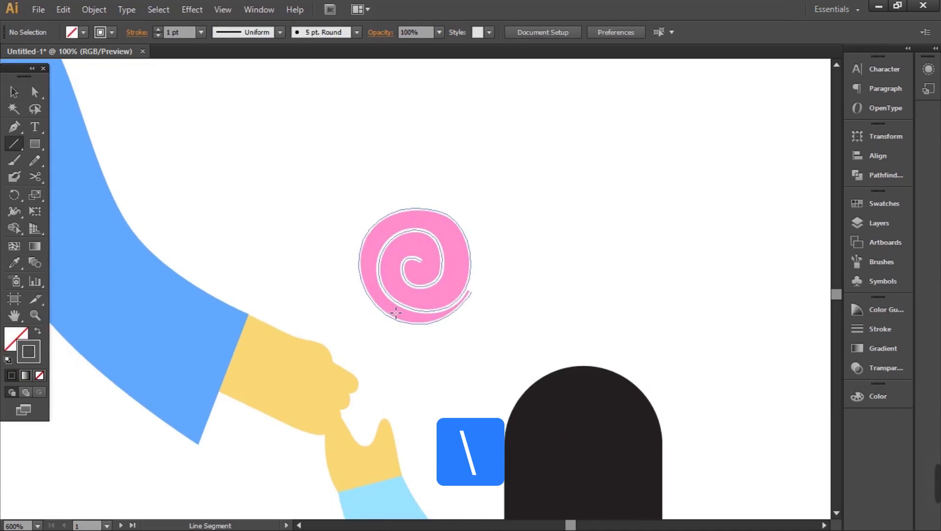
{"action": "left_click_drag", "start_coordinate": [396, 311], "coordinate": [324, 400]}
{"action": "key", "text": "v"}
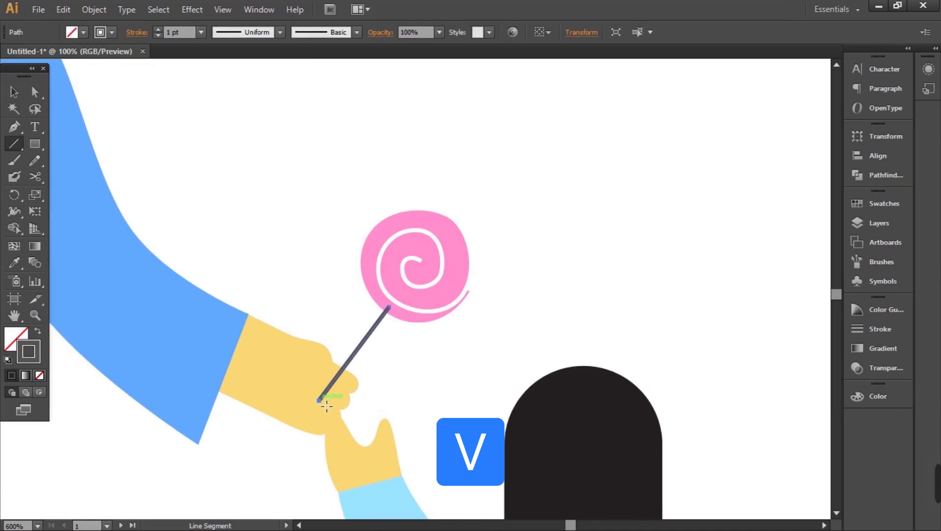
{"action": "key", "text": "ctrl+shift+bracketleft"}
Place a copy of the pink lollipop and its stick in the orange-shirted child's lowered hand, arranged in front of the shirt.
{"action": "scroll", "coordinate": [527, 304], "scroll_direction": "down", "scroll_amount": 1}
{"action": "left_click_drag", "start_coordinate": [483, 328], "coordinate": [423, 282]}
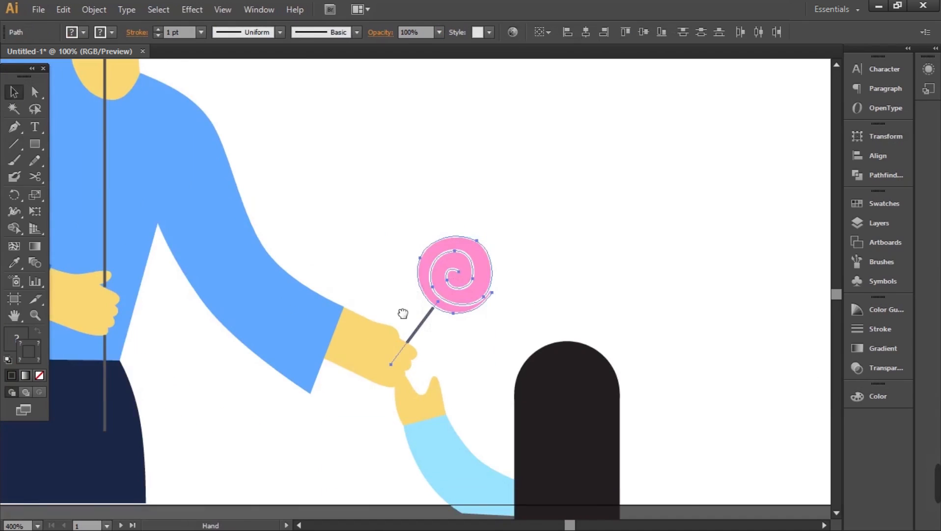
{"action": "left_click_drag", "start_coordinate": [403, 314], "coordinate": [666, 269]}
{"action": "scroll", "coordinate": [681, 249], "scroll_direction": "down", "scroll_amount": 1}
{"action": "left_click_drag", "start_coordinate": [712, 248], "coordinate": [247, 325]}
{"action": "scroll", "coordinate": [182, 402], "scroll_direction": "up", "scroll_amount": 2}
{"action": "left_click_drag", "start_coordinate": [314, 231], "coordinate": [284, 333]}
{"action": "key", "text": "ctrl+shift+bracketright"}
Fill the child's lollipop with bright yellow and set its spiral stroke to dark yellow a38804.
{"action": "left_click", "coordinate": [271, 305]}
{"action": "left_click", "coordinate": [82, 33]}
{"action": "left_click", "coordinate": [37, 107]}
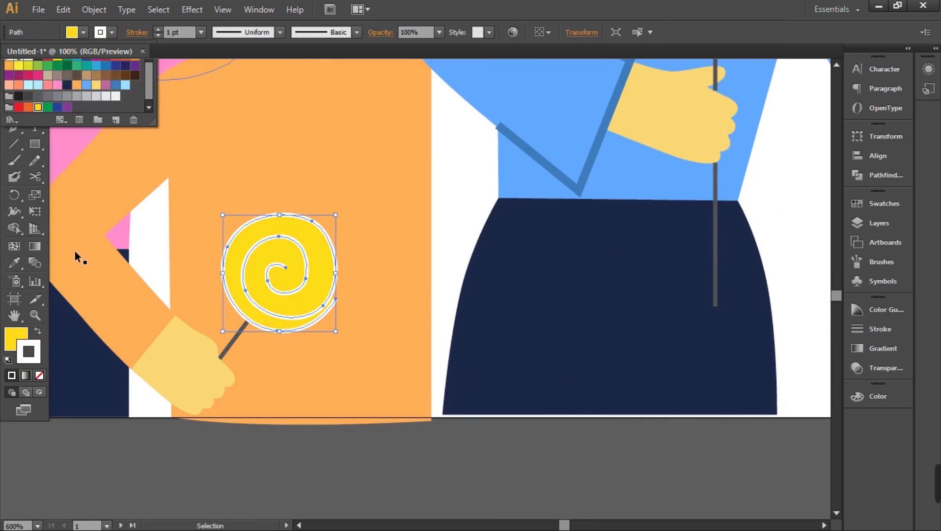
{"action": "double_click", "coordinate": [16, 337]}
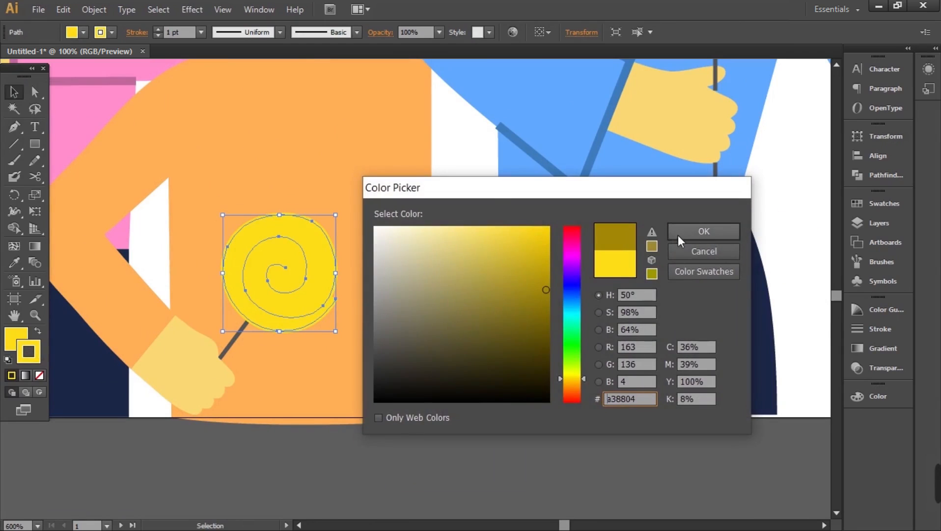
{"action": "left_click", "coordinate": [704, 231]}
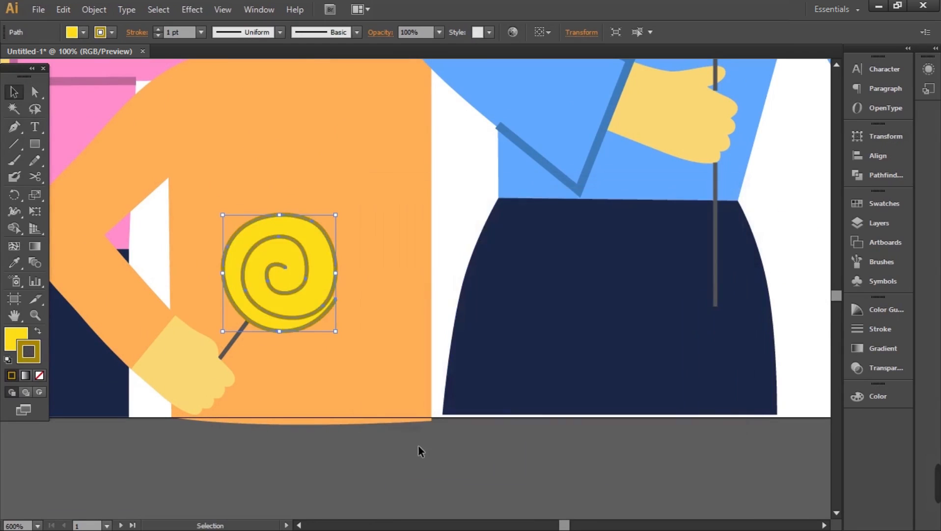
{"action": "left_click", "coordinate": [348, 480]}
Draw a slightly tilted heart beside the light blue fish balloon and fill it with salmon pink.
{"action": "key", "text": "p"}
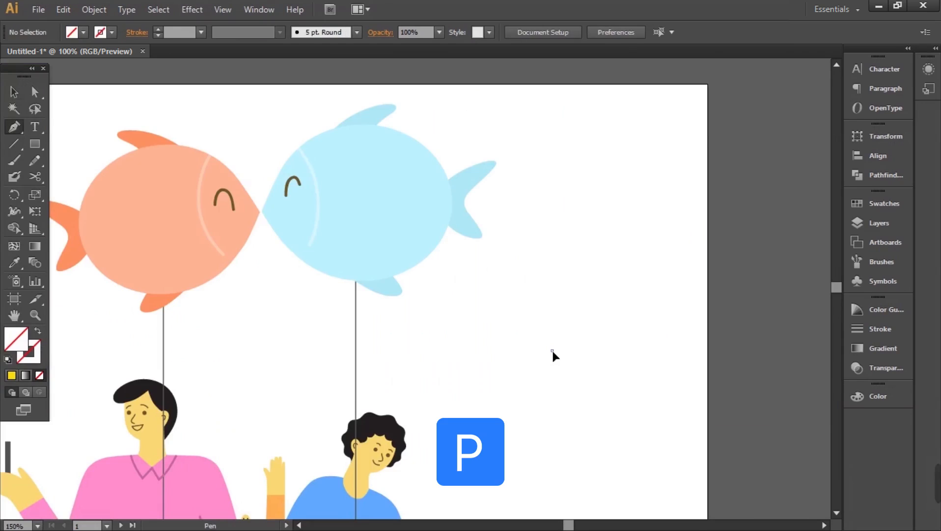
{"action": "left_click", "coordinate": [552, 349]}
{"action": "left_click_drag", "start_coordinate": [519, 330], "coordinate": [493, 338]}
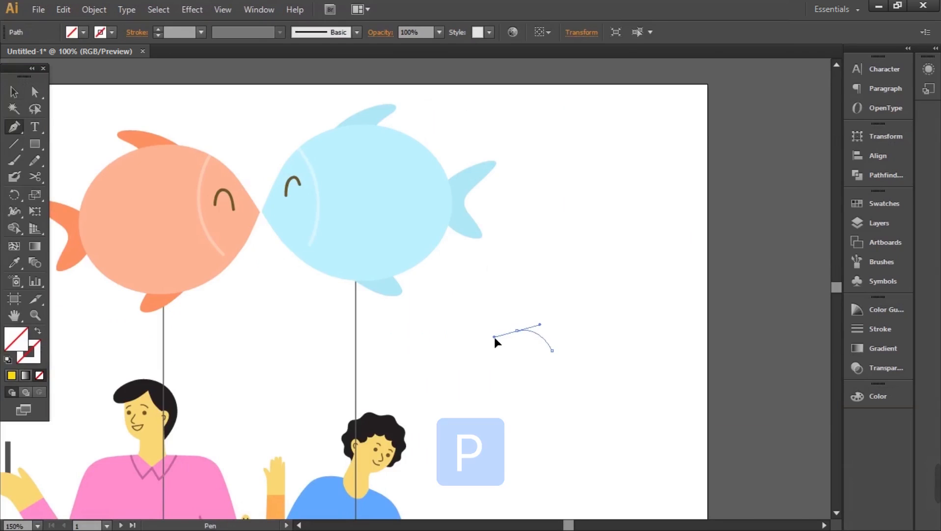
{"action": "left_click_drag", "start_coordinate": [529, 376], "coordinate": [501, 382]}
{"action": "left_click_drag", "start_coordinate": [535, 334], "coordinate": [550, 310]}
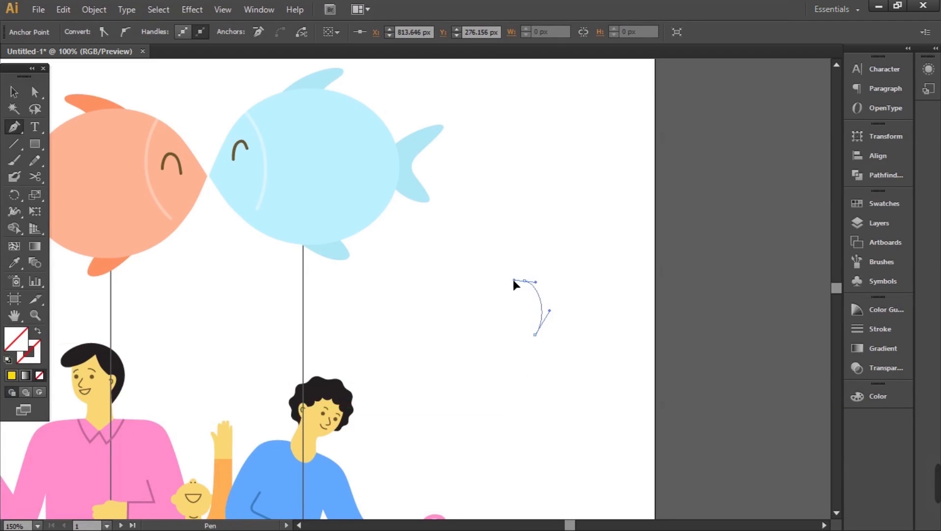
{"action": "left_click", "coordinate": [499, 315]}
{"action": "left_click", "coordinate": [84, 32]}
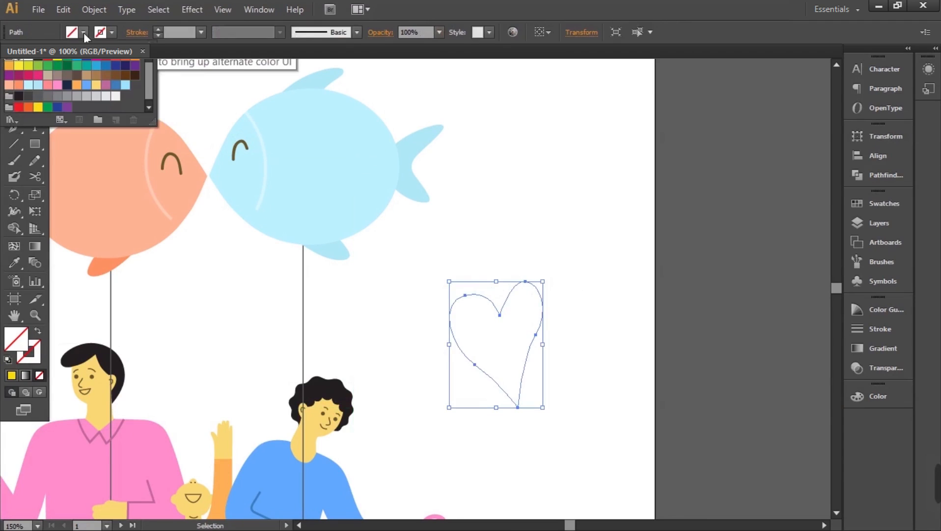
{"action": "left_click", "coordinate": [30, 86]}
{"action": "key", "text": "v"}
Add a smaller copy of the heart beside it, then scale the pair down and move it up toward the fish balloons.
{"action": "left_click_drag", "start_coordinate": [504, 343], "coordinate": [590, 381]}
{"action": "left_click_drag", "start_coordinate": [629, 321], "coordinate": [607, 374]}
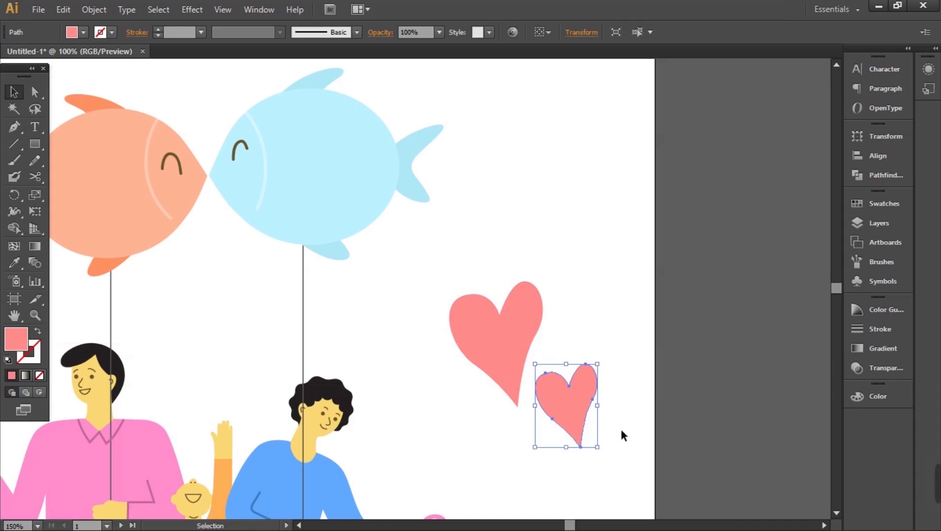
{"action": "left_click_drag", "start_coordinate": [593, 426], "coordinate": [596, 416]}
{"action": "left_click", "coordinate": [523, 354], "text": "shift"}
{"action": "left_click_drag", "start_coordinate": [620, 282], "coordinate": [537, 384]}
{"action": "left_click_drag", "start_coordinate": [515, 438], "coordinate": [292, 136]}
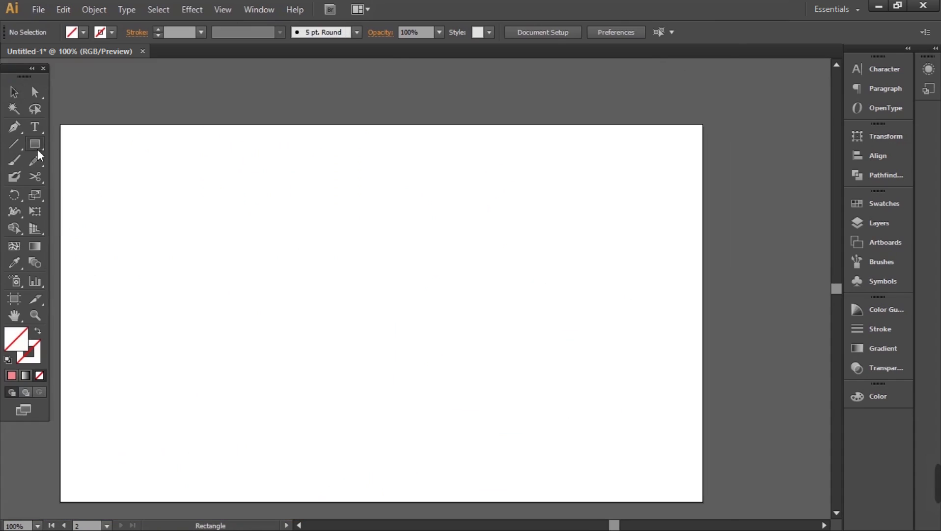
Draw a three-sided polygon with a 50 px radius on the empty second artboard and stretch it into a wide, low roof.
{"action": "left_click_drag", "start_coordinate": [37, 148], "coordinate": [93, 192]}
{"action": "left_click", "coordinate": [291, 303]}
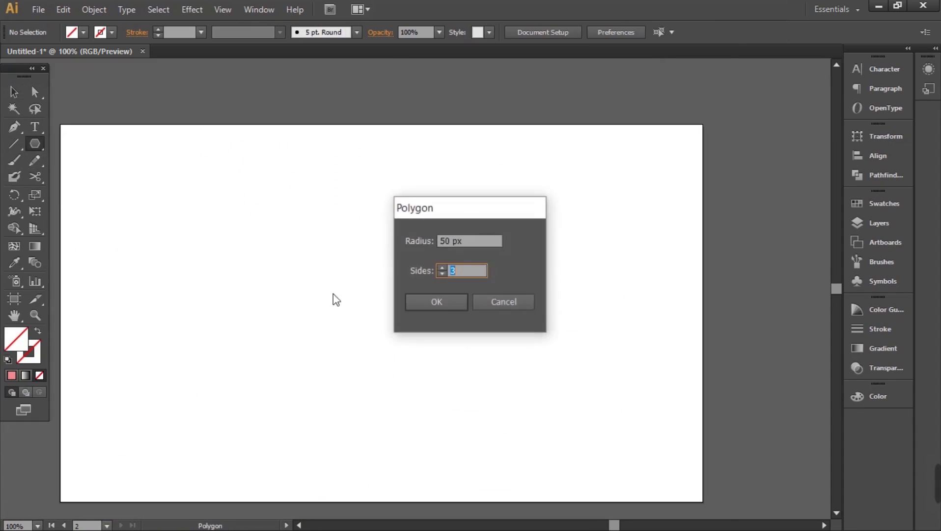
{"action": "left_click", "coordinate": [451, 308]}
{"action": "mouse_move", "coordinate": [314, 314]}
{"action": "left_mouse_down"}
{"action": "mouse_move", "coordinate": [454, 309]}
{"action": "mouse_move", "coordinate": [471, 316]}
{"action": "left_mouse_up"}
Draw a vertical centre line from the roof's base to above its apex, and two diagonal ribs from the apex to the base.
{"action": "key", "text": "backslash"}
{"action": "left_click_drag", "start_coordinate": [359, 264], "coordinate": [368, 319]}
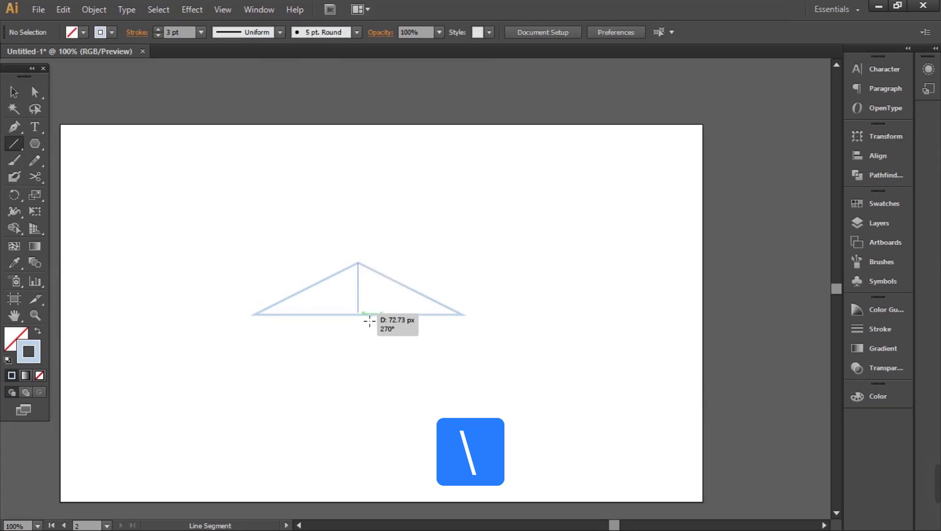
{"action": "key", "text": "v"}
{"action": "left_click", "coordinate": [287, 332]}
{"action": "scroll", "coordinate": [287, 334], "scroll_direction": "up", "scroll_amount": 1}
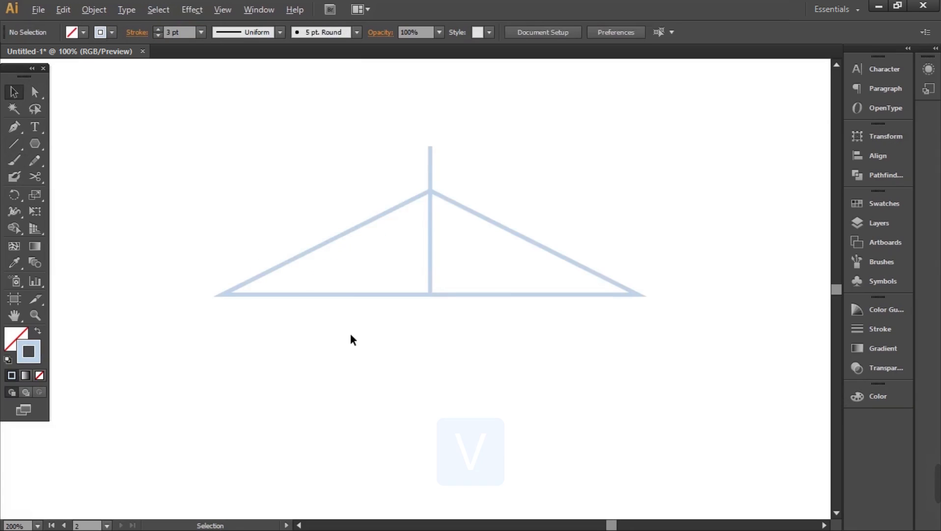
{"action": "key", "text": "backslash"}
{"action": "left_click_drag", "start_coordinate": [430, 191], "coordinate": [328, 294]}
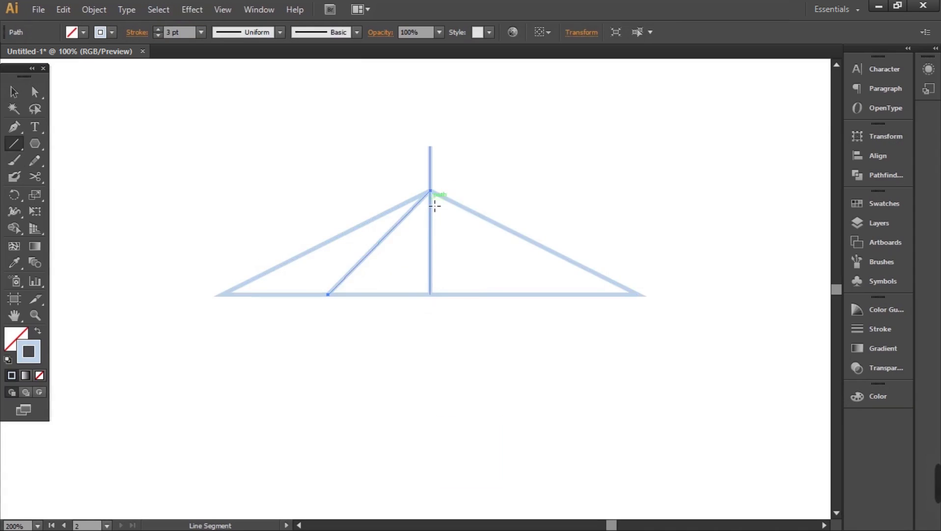
{"action": "left_click_drag", "start_coordinate": [437, 197], "coordinate": [520, 297]}
Draw a circle below the roof and delete its upper part to leave a downward-curving semicircle.
{"action": "key", "text": "l"}
{"action": "left_click_drag", "start_coordinate": [343, 344], "coordinate": [430, 431]}
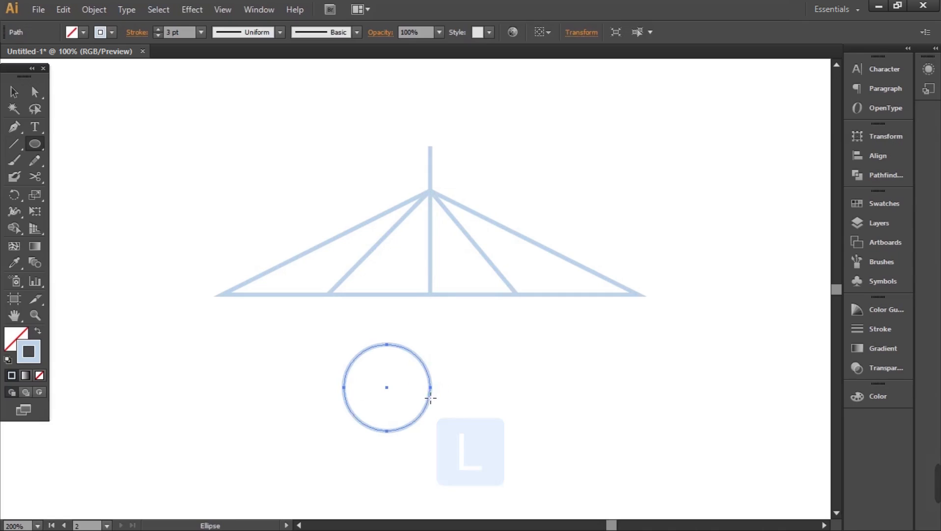
{"action": "key", "text": "a"}
{"action": "left_click", "coordinate": [387, 344]}
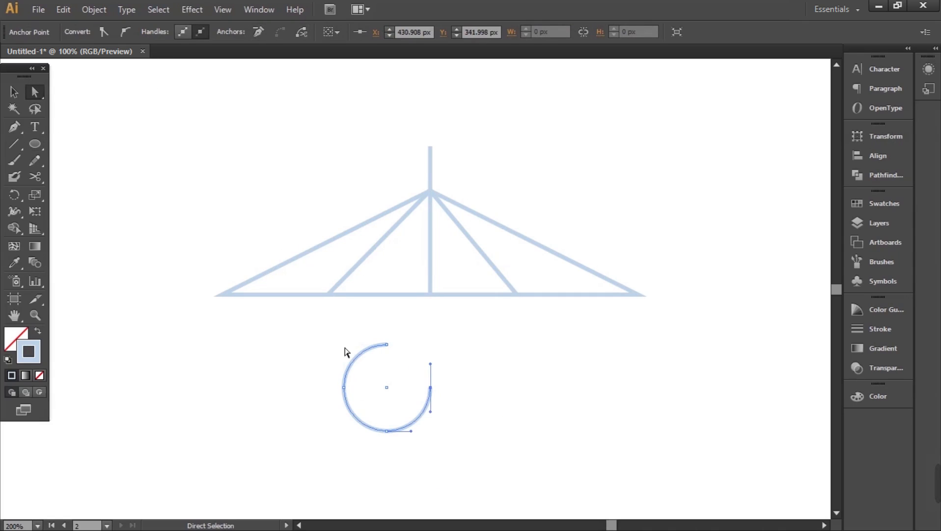
{"action": "key", "text": "v"}
Place the semicircle under the roof's base and repeat it as a row of six scallops spanning the roof.
{"action": "left_click_drag", "start_coordinate": [408, 425], "coordinate": [366, 347]}
{"action": "left_click", "coordinate": [297, 339], "text": "shift"}
{"action": "left_click_drag", "start_coordinate": [298, 339], "coordinate": [643, 339]}
{"action": "scroll", "coordinate": [727, 403], "scroll_direction": "up", "scroll_amount": 2}
{"action": "left_click_drag", "start_coordinate": [688, 283], "coordinate": [470, 267]}
{"action": "scroll", "coordinate": [470, 268], "scroll_direction": "down", "scroll_amount": 2}
Draw a horizontal line just beneath the scallops, slightly wider than the roof.
{"action": "key", "text": "backslash"}
{"action": "left_click_drag", "start_coordinate": [167, 240], "coordinate": [617, 239]}
{"action": "key", "text": "ctrl+shift+a"}
Draw four slanted hanging lines downward from the left half of the horizontal line.
{"action": "scroll", "coordinate": [258, 201], "scroll_direction": "down", "scroll_amount": 1}
{"action": "left_click_drag", "start_coordinate": [249, 190], "coordinate": [221, 331]}
{"action": "left_click_drag", "start_coordinate": [394, 191], "coordinate": [381, 357]}
{"action": "left_click_drag", "start_coordinate": [337, 288], "coordinate": [329, 356]}
{"action": "left_click_drag", "start_coordinate": [303, 191], "coordinate": [288, 360]}
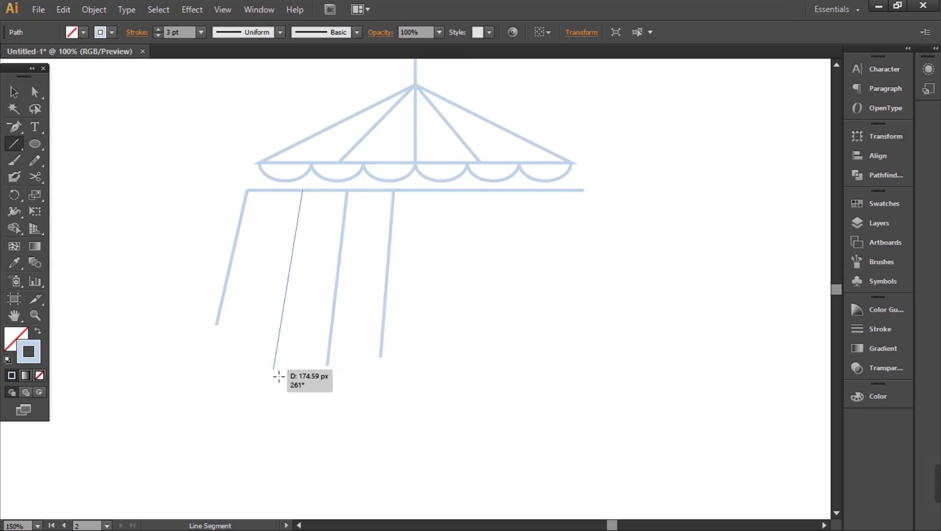
{"action": "left_click_drag", "start_coordinate": [279, 376], "coordinate": [269, 369]}
Copy the four slanted lines, reflect the copy and align it under the right half of the horizontal line.
{"action": "key", "text": "v"}
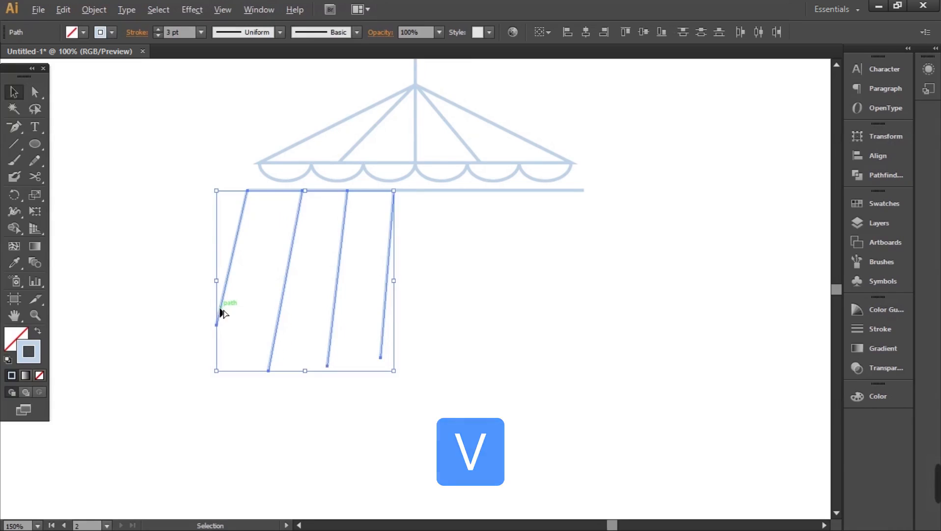
{"action": "left_click_drag", "start_coordinate": [219, 310], "coordinate": [417, 327]}
{"action": "right_click", "coordinate": [417, 327]}
{"action": "mouse_move", "coordinate": [491, 284]}
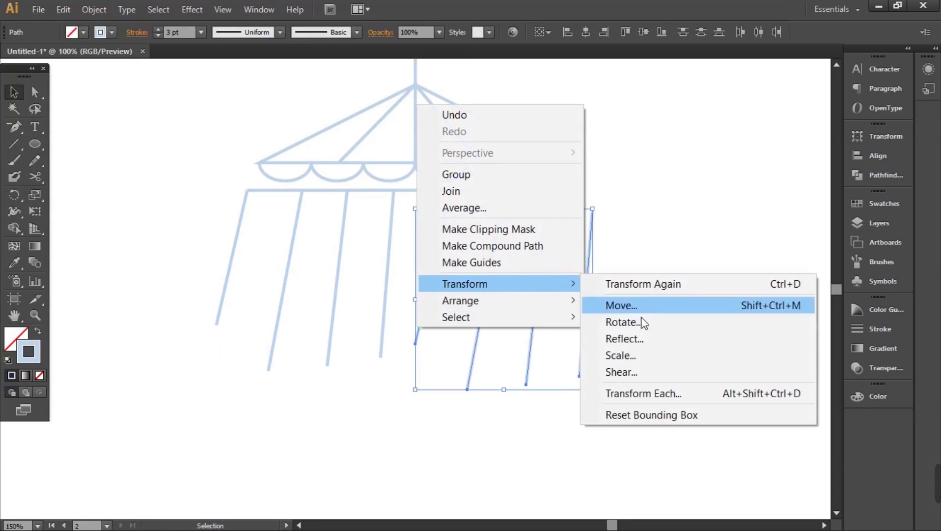
{"action": "left_click", "coordinate": [638, 341]}
{"action": "left_click", "coordinate": [483, 366]}
{"action": "left_click_drag", "start_coordinate": [431, 324], "coordinate": [445, 312]}
{"action": "left_click", "coordinate": [422, 381]}
Draw a wide, downward-bowed arc across the lower ends of the hanging lines with the Arc tool.
{"action": "left_click_drag", "start_coordinate": [15, 144], "coordinate": [78, 160]}
{"action": "mouse_move", "coordinate": [186, 274]}
{"action": "left_mouse_down"}
{"action": "mouse_move", "coordinate": [329, 357]}
{"action": "mouse_move", "coordinate": [322, 409]}
{"action": "mouse_move", "coordinate": [364, 350]}
{"action": "mouse_move", "coordinate": [352, 343]}
{"action": "mouse_move", "coordinate": [609, 349]}
{"action": "mouse_move", "coordinate": [704, 341]}
{"action": "left_mouse_up"}
{"action": "key", "text": "v"}
{"action": "left_click_drag", "start_coordinate": [382, 373], "coordinate": [383, 352]}
Move the overhanging lines' lower endpoints onto the arc, and delete the arc.
{"action": "key", "text": "a"}
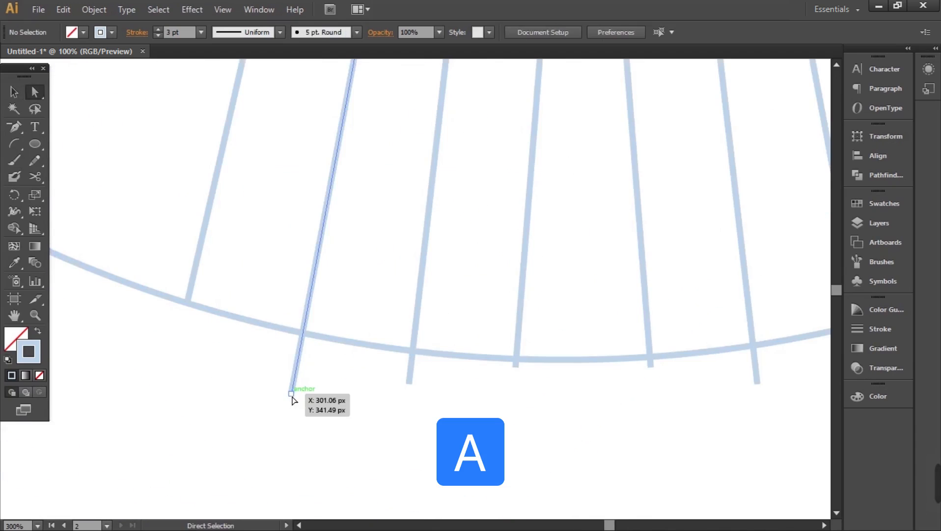
{"action": "left_click_drag", "start_coordinate": [292, 393], "coordinate": [297, 332]}
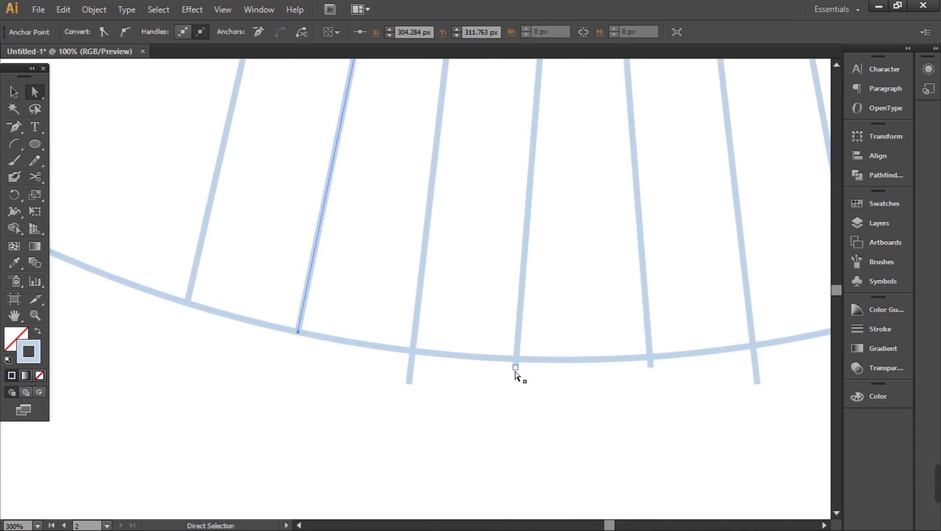
{"action": "left_click_drag", "start_coordinate": [518, 362], "coordinate": [511, 360]}
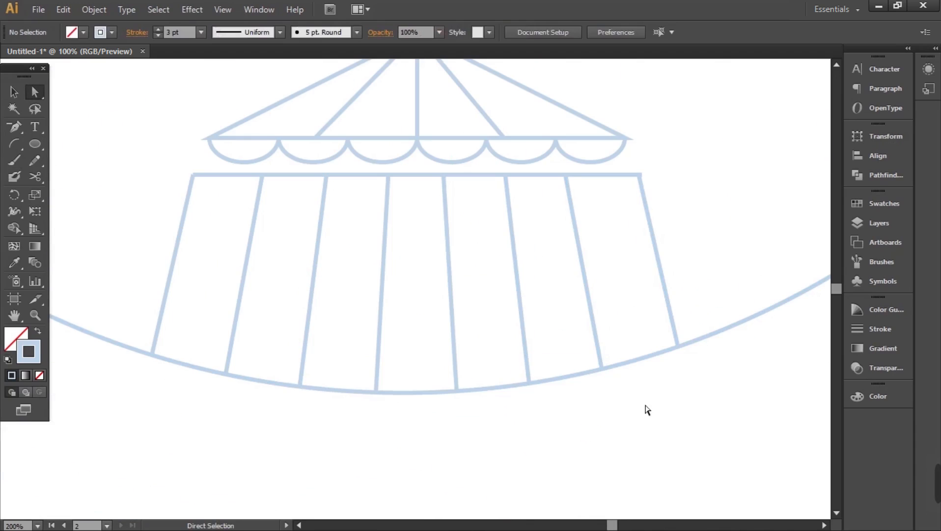
{"action": "left_click", "coordinate": [637, 355]}
{"action": "key", "text": "Delete"}
{"action": "key", "text": "Delete"}
Draw a small rectangular seat at the end of a hanging line and place copies at the other line ends.
{"action": "key", "text": "m"}
{"action": "mouse_move", "coordinate": [336, 430]}
{"action": "left_mouse_down"}
{"action": "mouse_move", "coordinate": [384, 456]}
{"action": "mouse_move", "coordinate": [164, 376]}
{"action": "mouse_move", "coordinate": [180, 387]}
{"action": "mouse_move", "coordinate": [168, 396]}
{"action": "left_mouse_up"}
{"action": "key", "text": "v"}
{"action": "scroll", "coordinate": [162, 353], "scroll_direction": "up", "scroll_amount": 2}
{"action": "left_click_drag", "start_coordinate": [168, 357], "coordinate": [332, 402]}
{"action": "left_click_drag", "start_coordinate": [342, 463], "coordinate": [468, 471]}
Draw a small triangular flag pointing sideways from the tip of the roof's centre pole.
{"action": "key", "text": "p"}
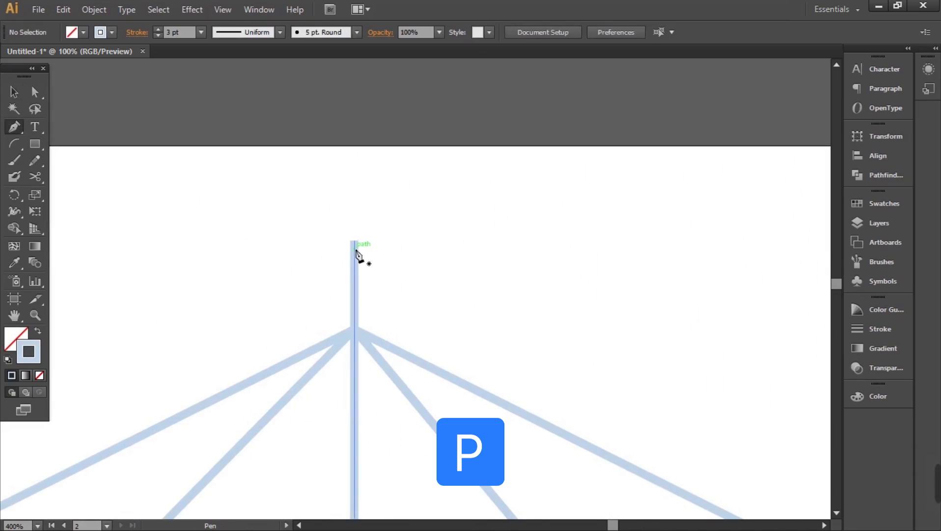
{"action": "left_click", "coordinate": [354, 248]}
{"action": "left_click", "coordinate": [479, 297]}
{"action": "left_click", "coordinate": [355, 318]}
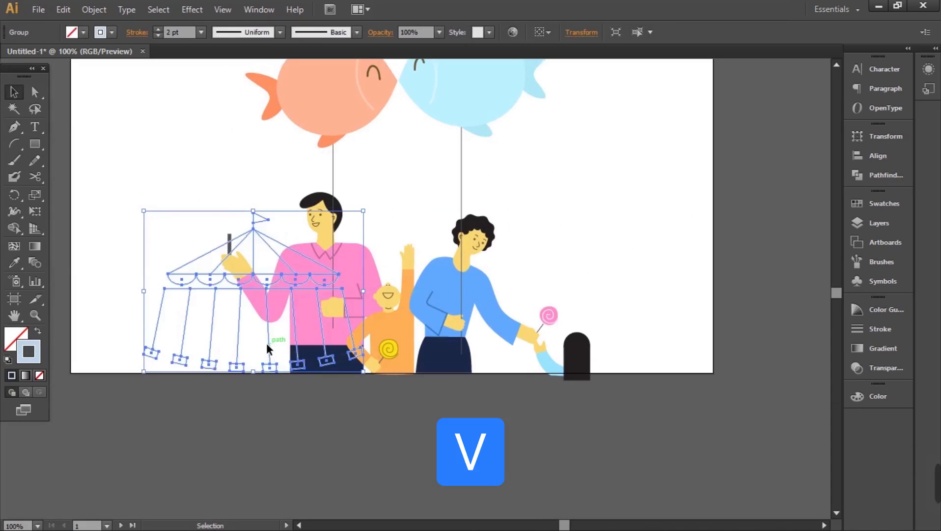
Shift the swing carousel group outward on the first artboard so it stands beside the pink-shirted figure.
{"action": "left_click_drag", "start_coordinate": [266, 343], "coordinate": [248, 341]}
{"action": "left_click_drag", "start_coordinate": [249, 342], "coordinate": [250, 342]}
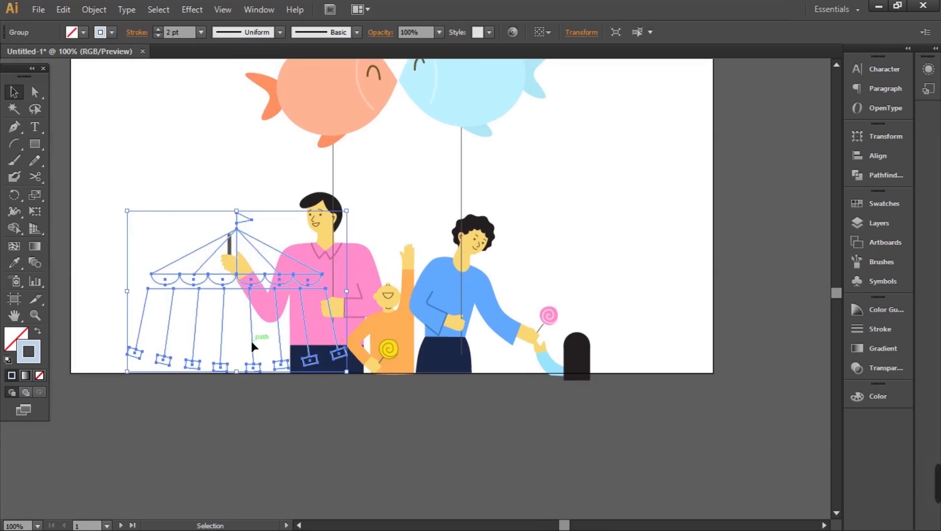
Send the swing carousel group to the back so it sits behind the pink-shirted figure.
{"action": "key", "text": "ctrl+equal"}
{"action": "left_click_drag", "start_coordinate": [185, 328], "coordinate": [226, 357]}
{"action": "key", "text": "a"}
{"action": "key", "text": "ctrl+shift+bracketleft"}
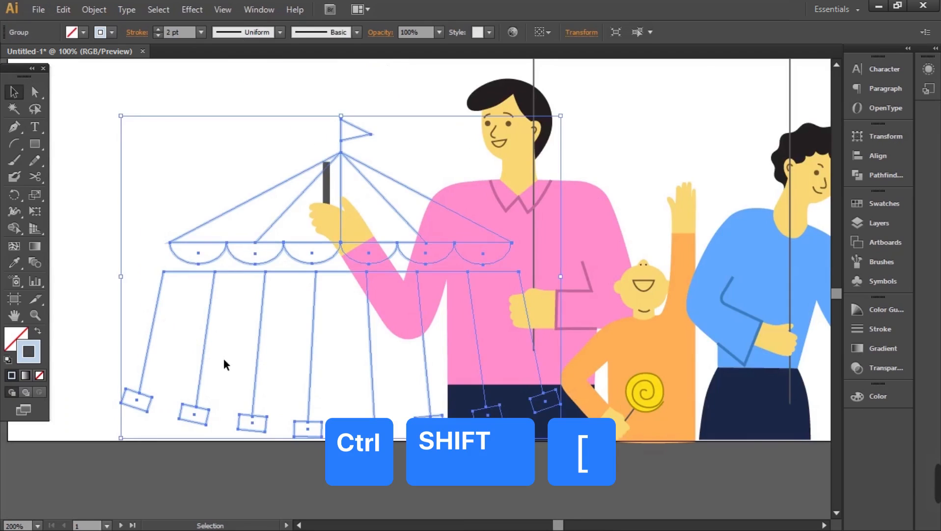
{"action": "left_click", "coordinate": [253, 348]}
Draw a circle on the second artboard and cross it with a horizontal and a vertical line through its centre.
{"action": "key", "text": "l"}
{"action": "left_click_drag", "start_coordinate": [230, 157], "coordinate": [444, 369]}
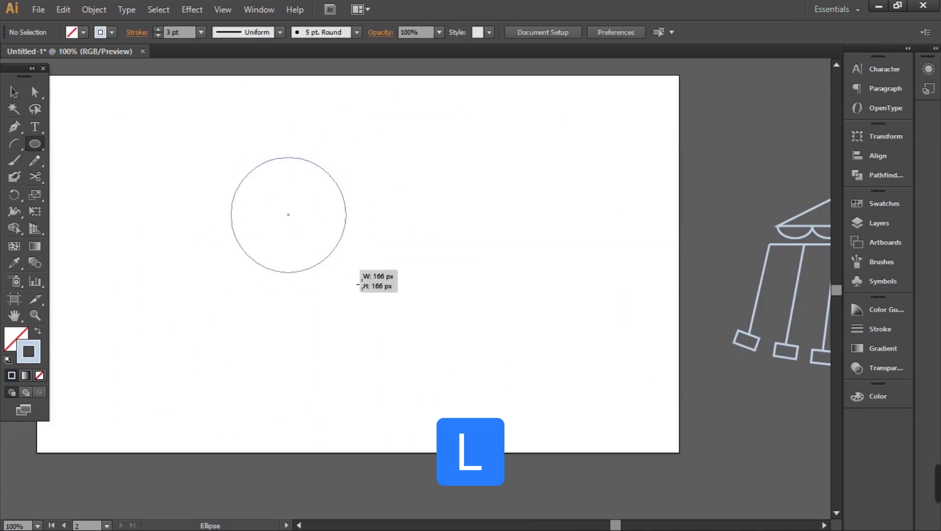
{"action": "key", "text": "backslash"}
{"action": "left_click_drag", "start_coordinate": [231, 264], "coordinate": [328, 379]}
{"action": "key", "text": "v"}
{"action": "key", "text": "alt"}
{"action": "left_click", "coordinate": [363, 264], "text": "shift"}
{"action": "key", "text": "alt"}
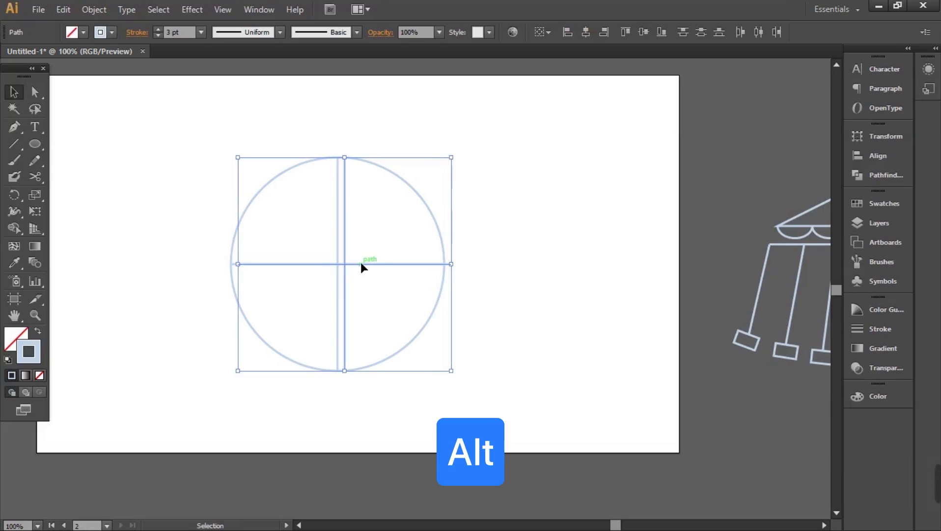
Duplicate the crossed lines and rotate the copy to give the wheel its diagonal spokes.
{"action": "key", "text": "v"}
{"action": "left_click_drag", "start_coordinate": [457, 382], "coordinate": [377, 413]}
{"action": "left_click", "coordinate": [439, 397]}
Draw a small rectangular cabin above the wheel and place copies just outside the rim at every other spoke end.
{"action": "key", "text": "m"}
{"action": "mouse_move", "coordinate": [327, 134]}
{"action": "left_mouse_down"}
{"action": "mouse_move", "coordinate": [364, 156]}
{"action": "mouse_move", "coordinate": [335, 149]}
{"action": "left_mouse_up"}
{"action": "scroll", "coordinate": [364, 153], "scroll_direction": "up", "scroll_amount": 3}
{"action": "key", "text": "v"}
{"action": "left_click_drag", "start_coordinate": [336, 473], "coordinate": [335, 492]}
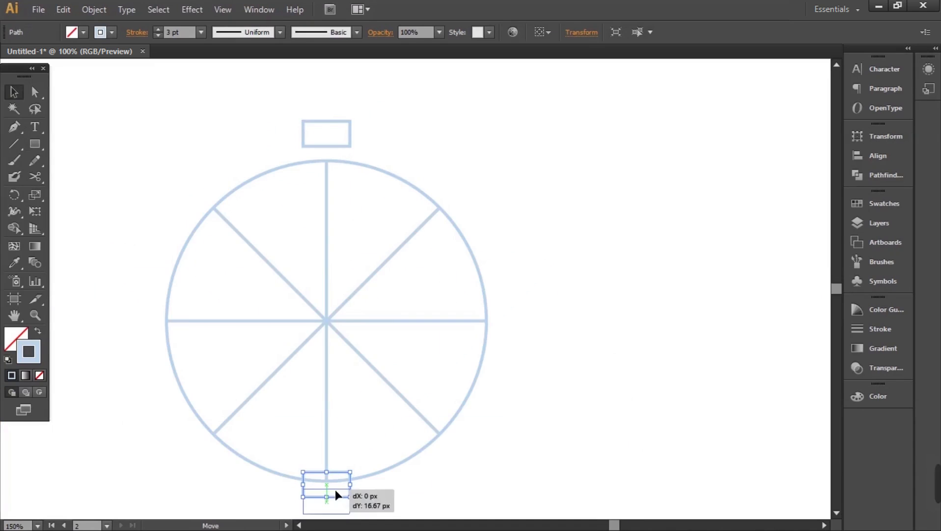
{"action": "mouse_move", "coordinate": [345, 147]}
{"action": "left_mouse_down"}
{"action": "mouse_move", "coordinate": [468, 173]}
{"action": "mouse_move", "coordinate": [471, 199]}
{"action": "mouse_move", "coordinate": [194, 197]}
{"action": "left_mouse_up"}
Draw a slanted support leg down from the wheel's centre and add a mirrored copy as the opposite leg.
{"action": "key", "text": "backslash"}
{"action": "left_click_drag", "start_coordinate": [398, 203], "coordinate": [317, 467]}
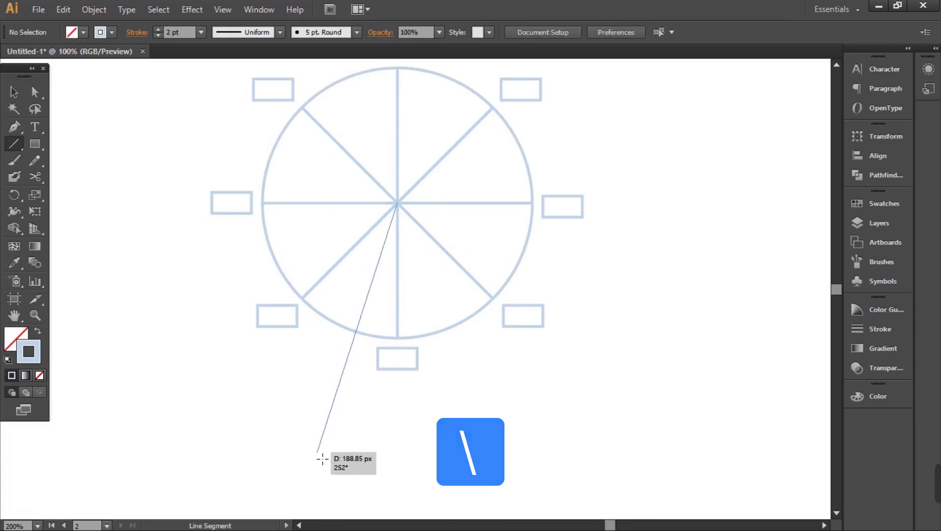
{"action": "left_click", "coordinate": [332, 449], "text": "ctrl"}
{"action": "left_click_drag", "start_coordinate": [324, 432], "coordinate": [385, 442]}
{"action": "right_click", "coordinate": [385, 442]}
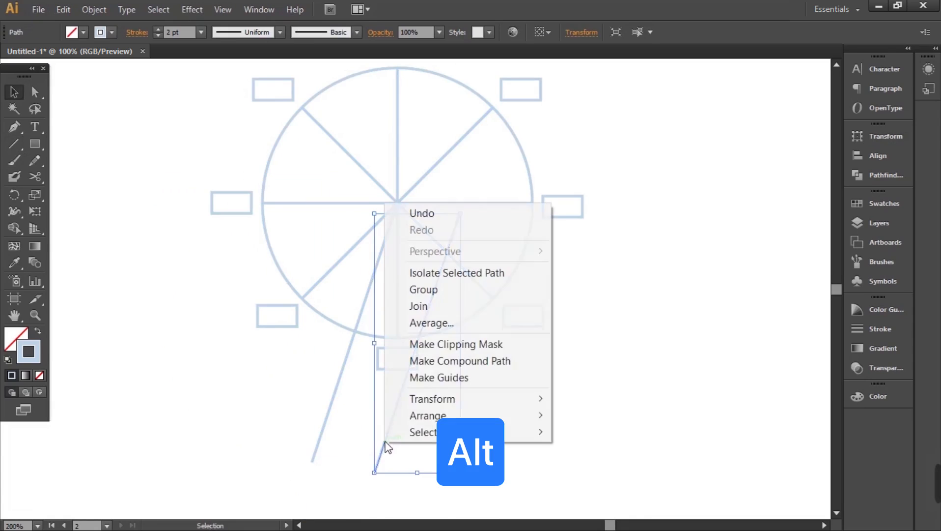
{"action": "mouse_move", "coordinate": [471, 407]}
{"action": "left_click", "coordinate": [555, 324]}
{"action": "left_click", "coordinate": [474, 358]}
{"action": "scroll", "coordinate": [394, 229], "scroll_direction": "up", "scroll_amount": 1}
Place the Ferris wheel on the first artboard, behind the figures and beside the blue-shirted figure.
{"action": "key", "text": "v"}
{"action": "left_click_drag", "start_coordinate": [387, 290], "coordinate": [431, 269]}
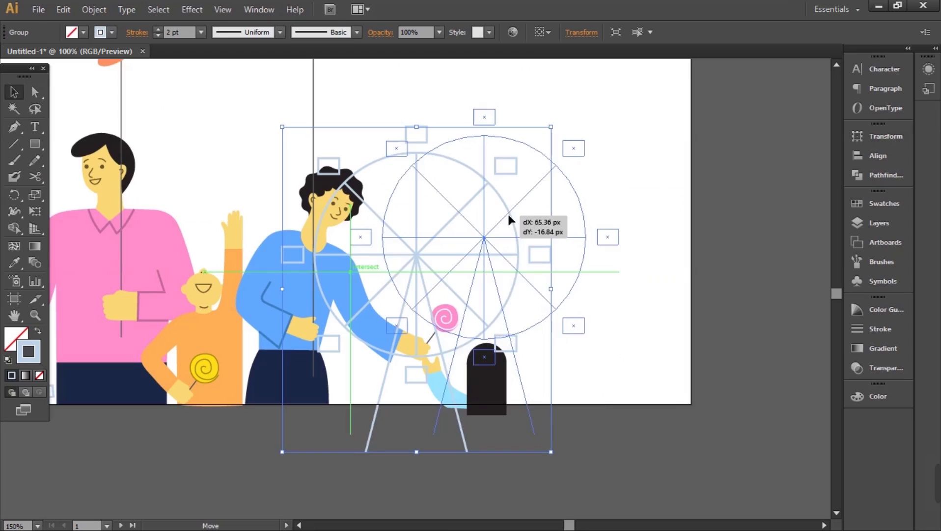
{"action": "left_click_drag", "start_coordinate": [509, 216], "coordinate": [529, 218]}
{"action": "left_click", "coordinate": [451, 216]}
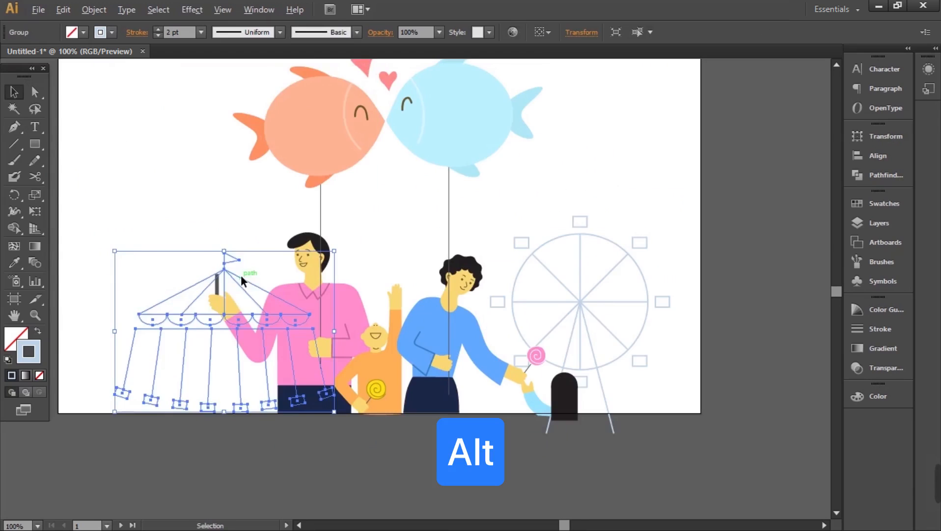
Duplicate the swing carousel above the original and delete the copy's hanging lines, seats and lower bar.
{"action": "left_click_drag", "start_coordinate": [241, 273], "coordinate": [153, 94]}
{"action": "key", "text": "a"}
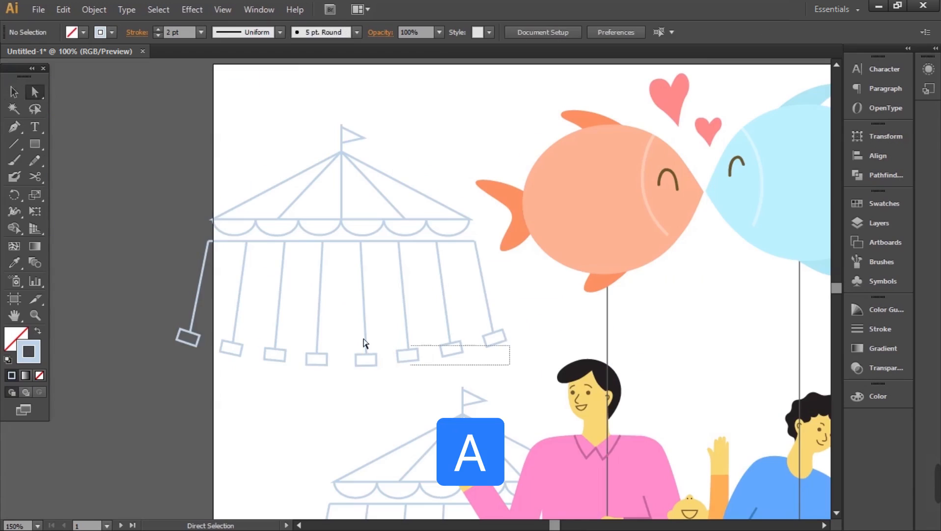
{"action": "left_click_drag", "start_coordinate": [364, 342], "coordinate": [162, 296]}
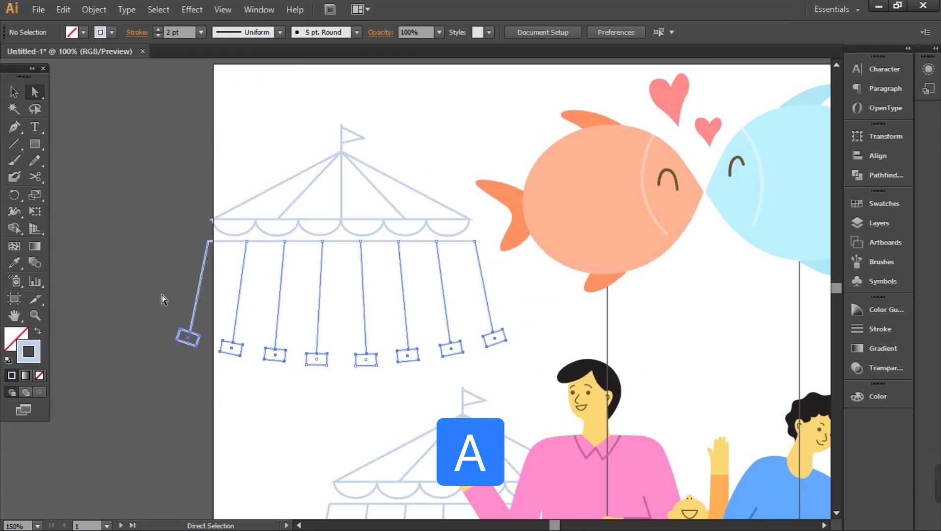
{"action": "key", "text": "Delete"}
{"action": "left_click", "coordinate": [314, 242]}
{"action": "left_click", "coordinate": [312, 248]}
Rework the copied roof's edge into five scallops spanning its width, and stretch the roof taller.
{"action": "scroll", "coordinate": [314, 246], "scroll_direction": "up", "scroll_amount": 2}
{"action": "key", "text": "v"}
{"action": "left_click", "coordinate": [344, 236]}
{"action": "left_click_drag", "start_coordinate": [494, 238], "coordinate": [583, 239]}
{"action": "left_click", "coordinate": [408, 288]}
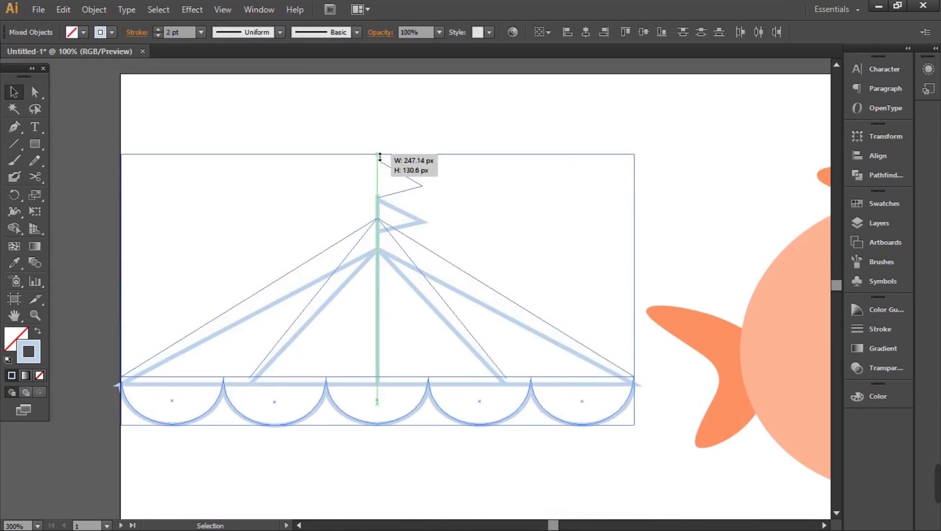
{"action": "left_click_drag", "start_coordinate": [378, 153], "coordinate": [377, 135]}
Scale the copied roof and place it behind the figures, between the pink-shirted and blue-shirted ones.
{"action": "left_click_drag", "start_coordinate": [632, 151], "coordinate": [412, 297]}
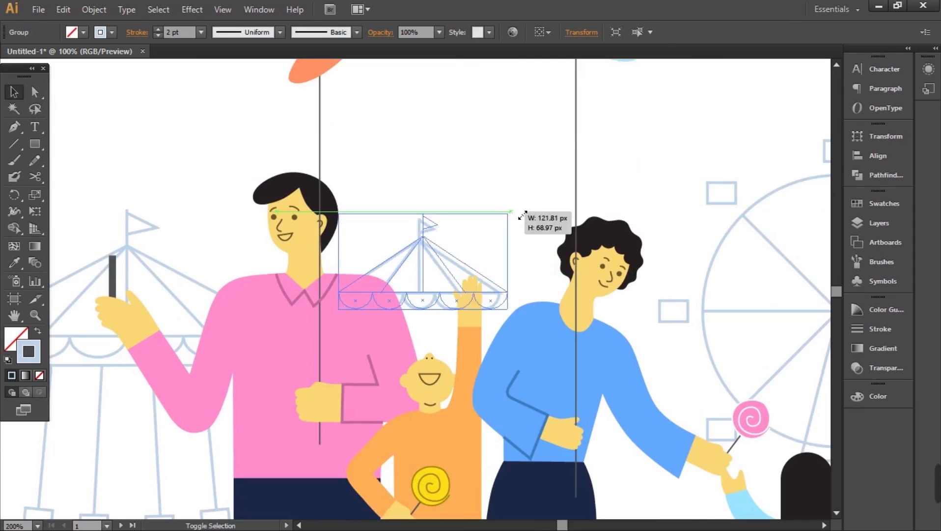
{"action": "left_click_drag", "start_coordinate": [521, 212], "coordinate": [607, 172]}
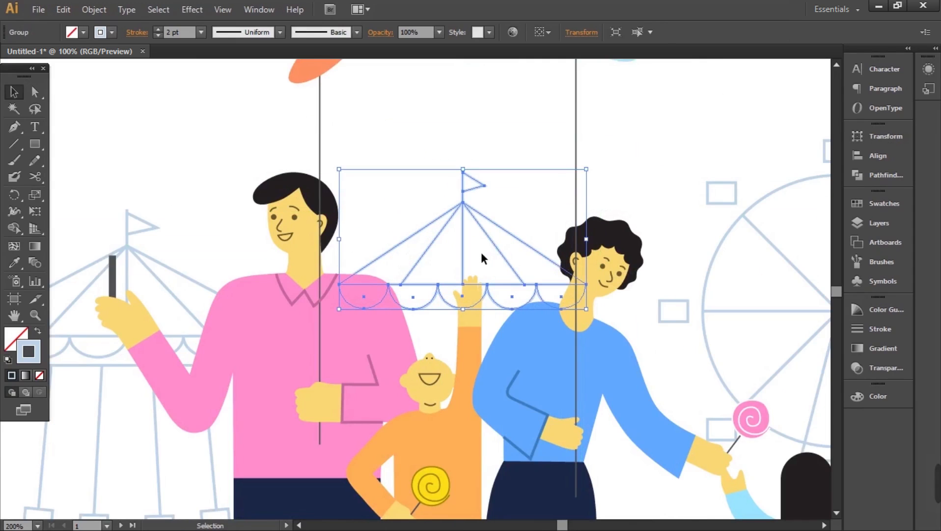
{"action": "left_click", "coordinate": [481, 252]}
Draw a circle beside the orange fish as a hot-air balloon and pull its lowest anchor point down slightly.
{"action": "key", "text": "l"}
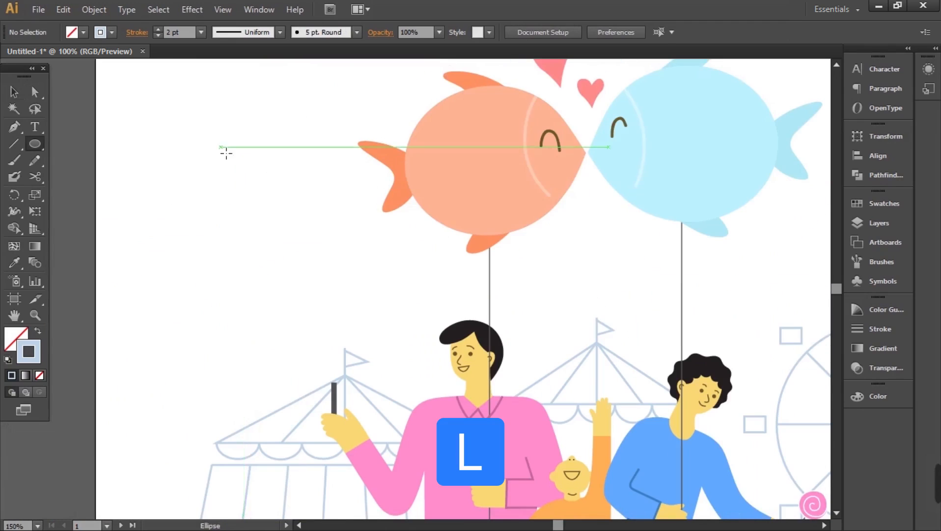
{"action": "left_click_drag", "start_coordinate": [222, 148], "coordinate": [330, 260]}
{"action": "key", "text": "a"}
{"action": "left_click_drag", "start_coordinate": [272, 253], "coordinate": [271, 256]}
{"action": "scroll", "coordinate": [227, 240], "scroll_direction": "up", "scroll_amount": 1}
{"action": "left_click", "coordinate": [226, 241]}
Draw slanted rope lines running down from the balloon's sides and lower part, converging below it.
{"action": "key", "text": "backslash"}
{"action": "left_click_drag", "start_coordinate": [280, 308], "coordinate": [315, 308]}
{"action": "key", "text": "ctrl+shift+a"}
{"action": "scroll", "coordinate": [258, 216], "scroll_direction": "up", "scroll_amount": 3}
{"action": "mouse_move", "coordinate": [286, 245]}
{"action": "left_mouse_down"}
{"action": "mouse_move", "coordinate": [340, 483]}
{"action": "mouse_move", "coordinate": [369, 472]}
{"action": "left_mouse_up"}
{"action": "scroll", "coordinate": [370, 472], "scroll_direction": "down", "scroll_amount": 3}
Draw a small rectangular basket at the lower ends of the balloon's ropes and fit the ropes to it.
{"action": "key", "text": "m"}
{"action": "left_click_drag", "start_coordinate": [300, 361], "coordinate": [348, 395]}
{"action": "left_click_drag", "start_coordinate": [411, 424], "coordinate": [405, 437]}
{"action": "key", "text": "v"}
{"action": "key", "text": "ctrl+minus"}
Draw two horizontal lines across the balloon, one in its upper part and one in its lower part.
{"action": "key", "text": "backslash"}
{"action": "left_click_drag", "start_coordinate": [251, 149], "coordinate": [486, 149]}
{"action": "left_click_drag", "start_coordinate": [245, 286], "coordinate": [373, 303]}
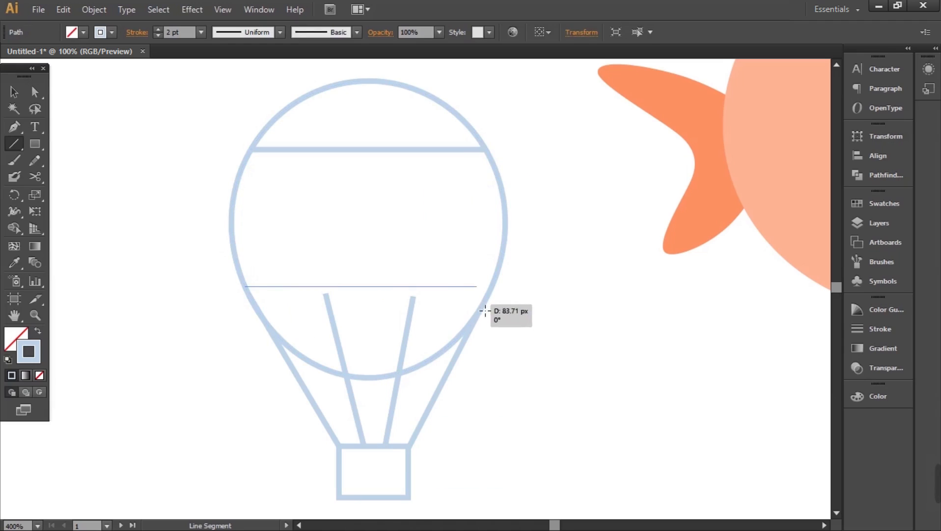
{"action": "left_click_drag", "start_coordinate": [498, 313], "coordinate": [487, 312]}
Draw a zigzag line with three peaks across the balloon between the two horizontal lines using the Pen tool.
{"action": "key", "text": "p"}
{"action": "left_click", "coordinate": [232, 203]}
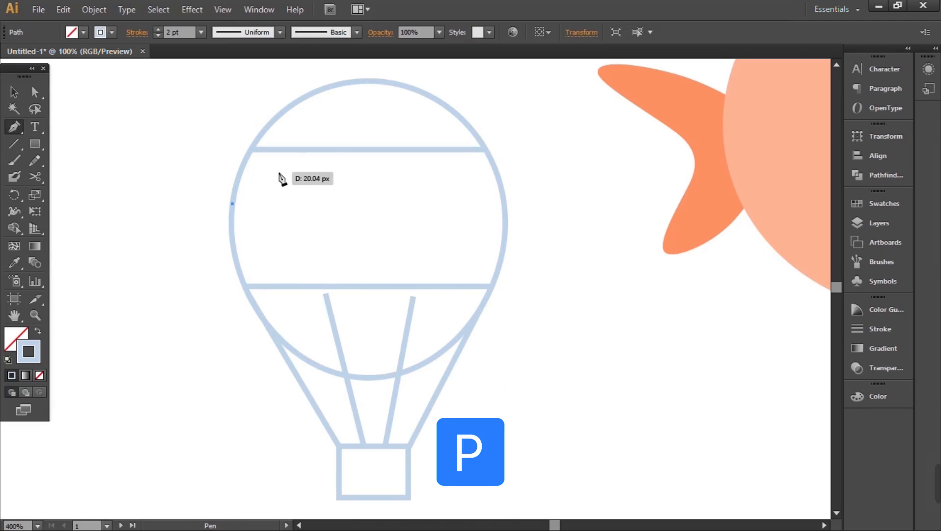
{"action": "left_click", "coordinate": [278, 172]}
{"action": "left_click", "coordinate": [314, 217]}
{"action": "left_click", "coordinate": [399, 218]}
{"action": "left_click", "coordinate": [444, 172]}
{"action": "left_click", "coordinate": [491, 217]}
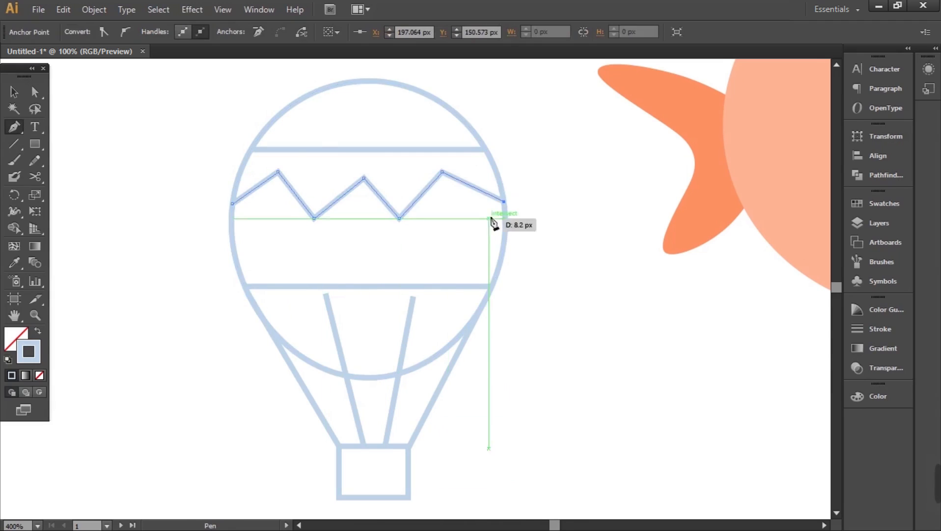
Select the whole hot-air balloon and enlarge it slightly above the swing carousel.
{"action": "key", "text": "v"}
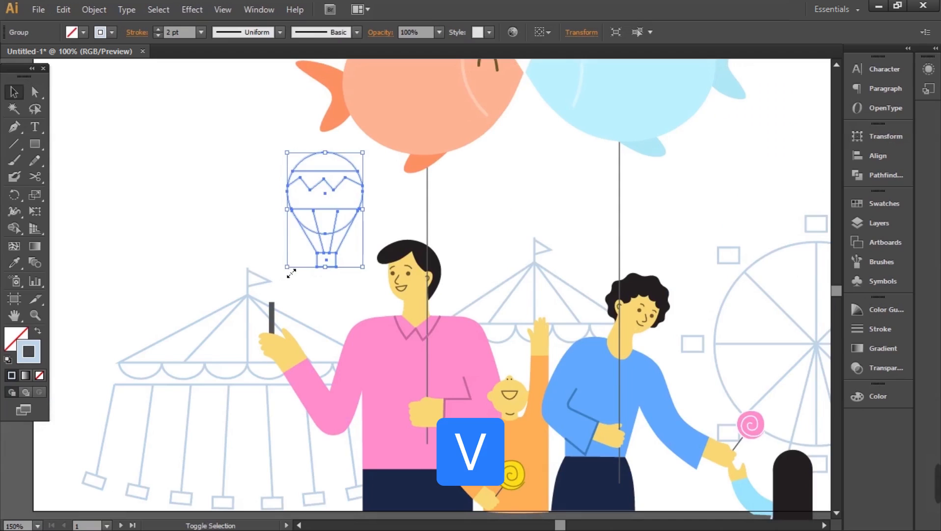
{"action": "left_click_drag", "start_coordinate": [288, 268], "coordinate": [279, 294]}
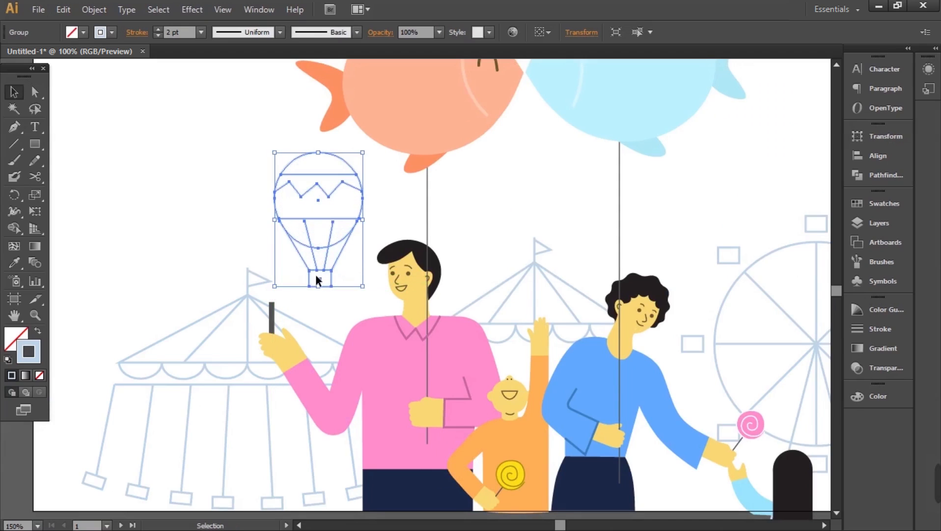
{"action": "left_click", "coordinate": [297, 275]}
Draw a wavy S-shaped line above the Ferris wheel with the Pen tool as the lower edge of a ribbon.
{"action": "key", "text": "space"}
{"action": "left_click_drag", "start_coordinate": [544, 256], "coordinate": [534, 255]}
{"action": "key", "text": "p"}
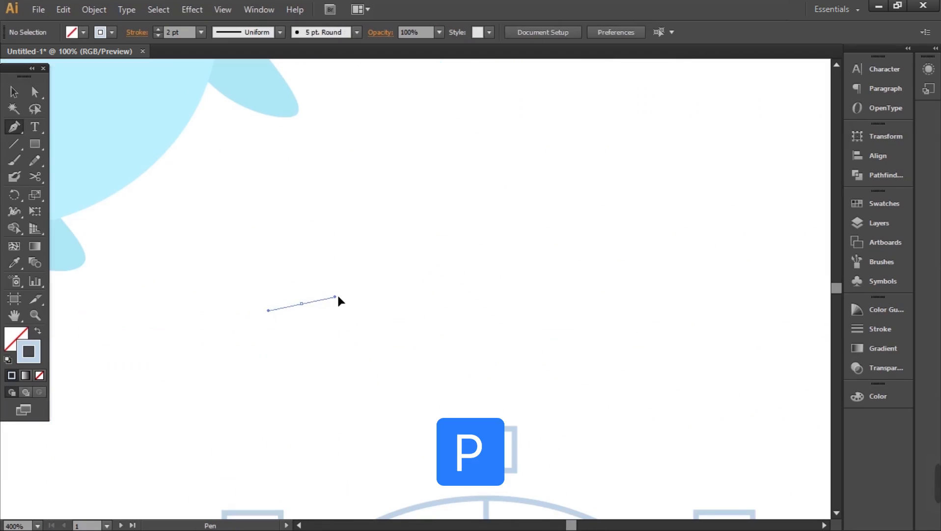
{"action": "left_click", "coordinate": [341, 294]}
{"action": "left_click_drag", "start_coordinate": [417, 212], "coordinate": [443, 173]}
{"action": "left_click_drag", "start_coordinate": [502, 194], "coordinate": [463, 242]}
{"action": "left_click_drag", "start_coordinate": [489, 275], "coordinate": [513, 284]}
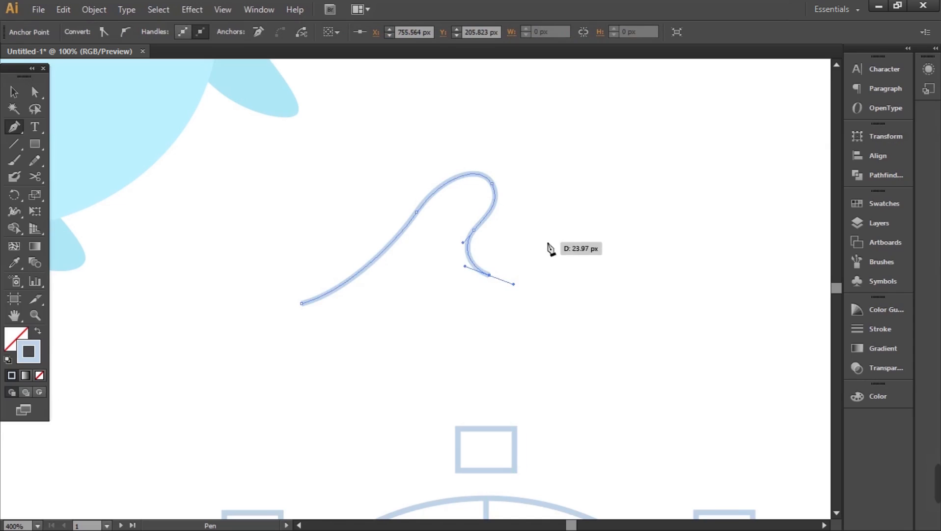
{"action": "left_click_drag", "start_coordinate": [560, 226], "coordinate": [556, 216]}
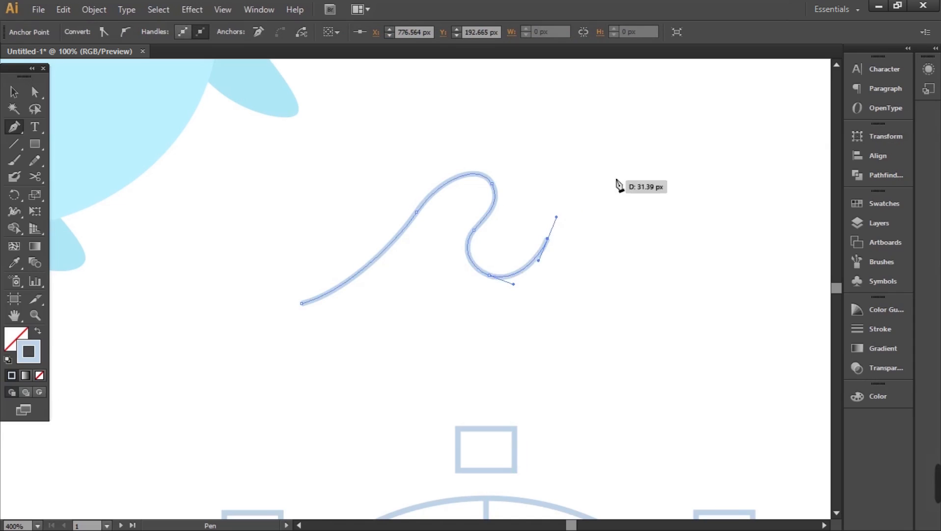
{"action": "left_click_drag", "start_coordinate": [653, 167], "coordinate": [657, 166]}
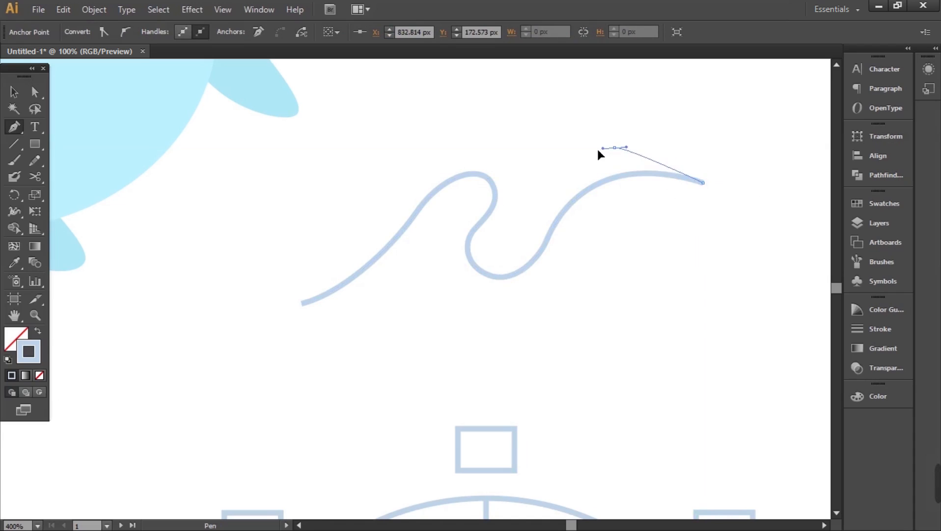
Curve the ribbon's path back from its pointed tip to the fold, and smooth the lower bend's anchor point.
{"action": "left_click_drag", "start_coordinate": [578, 155], "coordinate": [555, 164]}
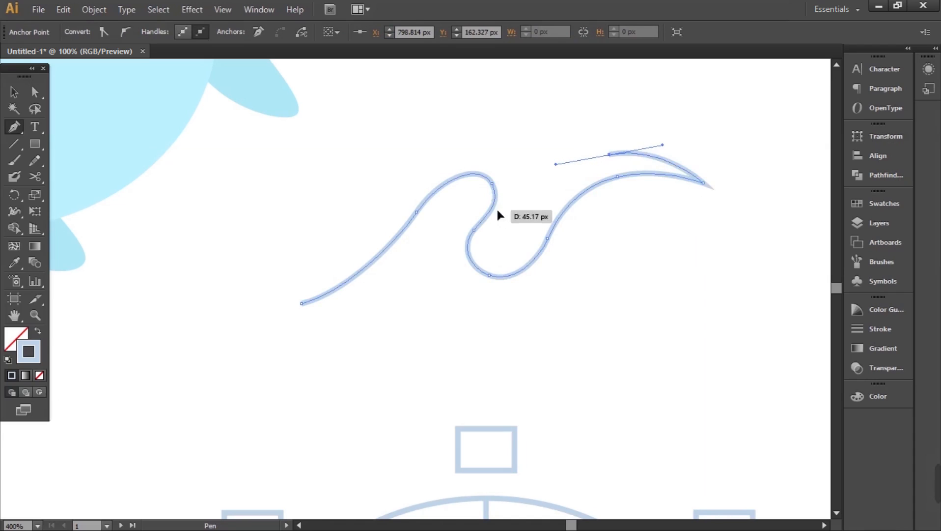
{"action": "key", "text": "a"}
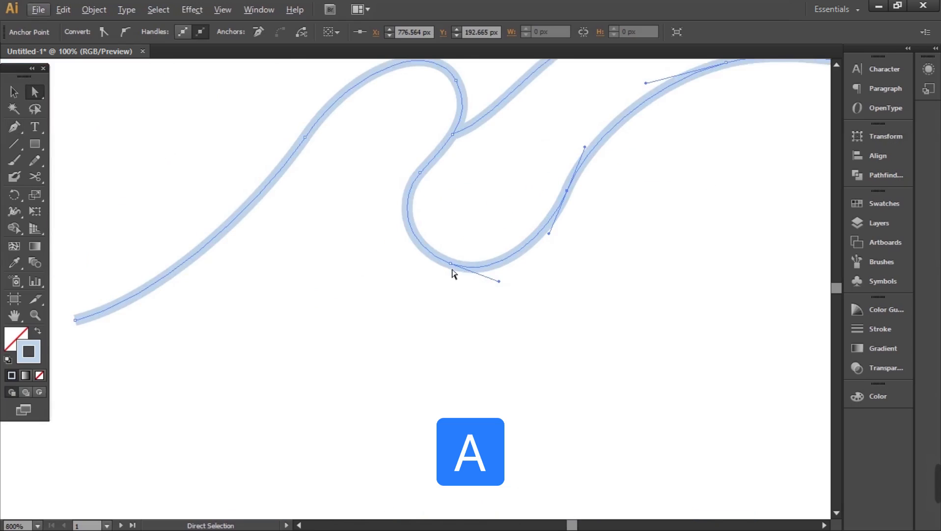
{"action": "left_click_drag", "start_coordinate": [453, 264], "coordinate": [446, 261]}
Draw the upper edge of the ribbon's other half from the fold and finish its tail end.
{"action": "key", "text": "p"}
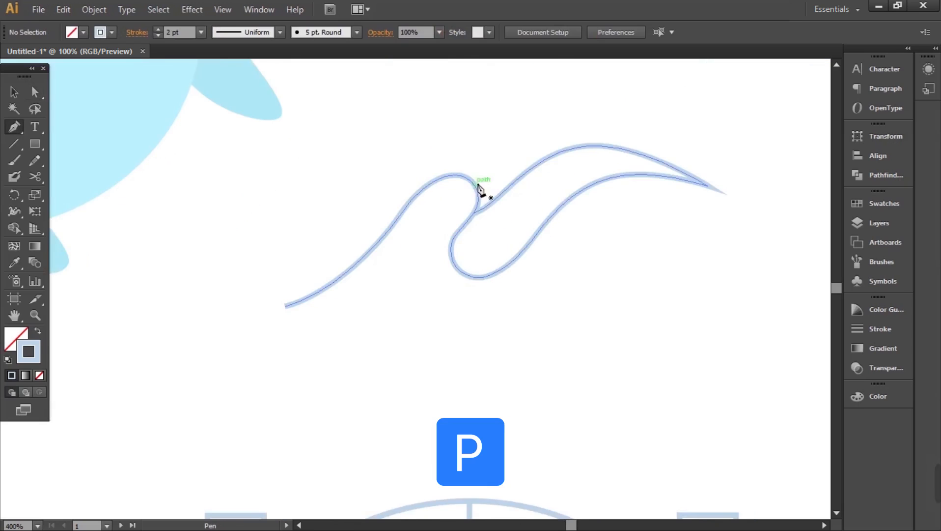
{"action": "left_click_drag", "start_coordinate": [466, 159], "coordinate": [464, 157]}
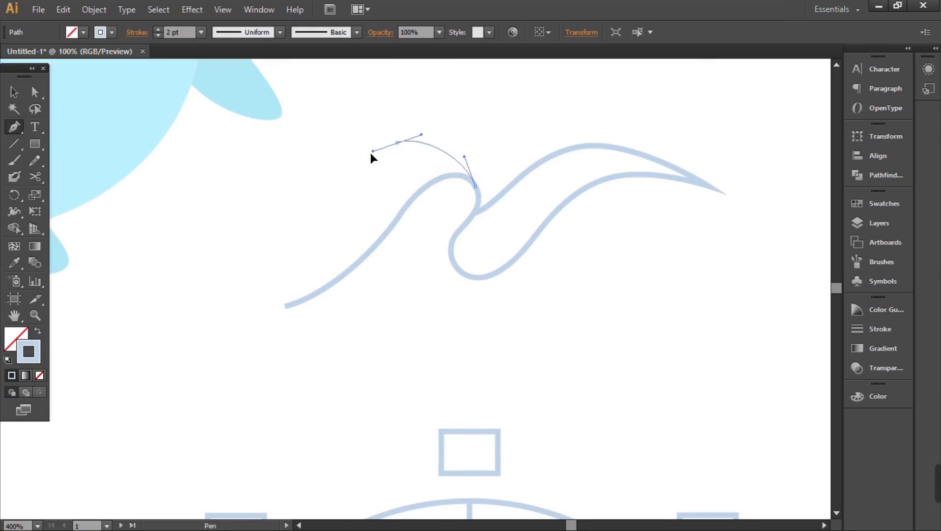
{"action": "left_click_drag", "start_coordinate": [359, 156], "coordinate": [348, 175]}
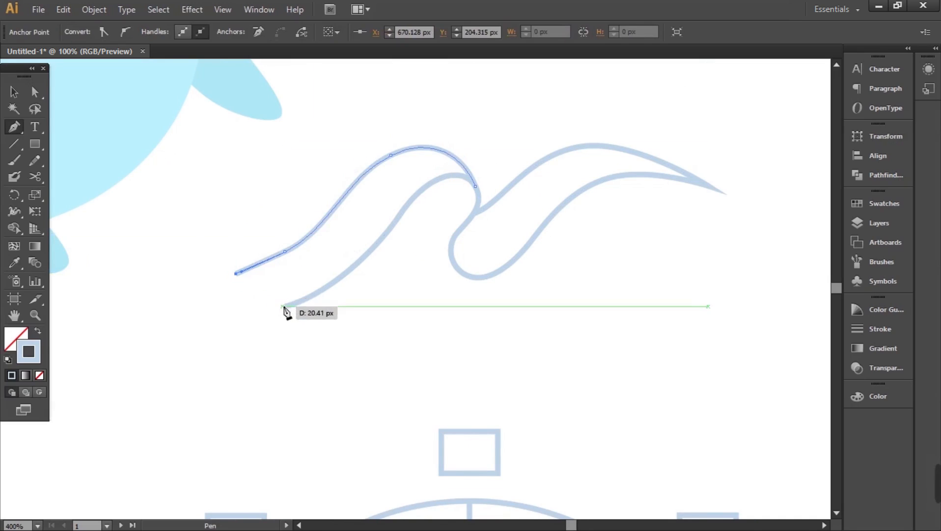
{"action": "key", "text": "ctrl+shift+a"}
{"action": "left_click", "coordinate": [420, 191]}
{"action": "left_click_drag", "start_coordinate": [458, 269], "coordinate": [508, 308]}
Move the ribbon down and inward so it floats just above the Ferris wheel, nearer the blue-shirted figure.
{"action": "key", "text": "v"}
{"action": "left_click", "coordinate": [488, 232]}
{"action": "left_click_drag", "start_coordinate": [432, 236], "coordinate": [364, 287]}
{"action": "left_click_drag", "start_coordinate": [411, 254], "coordinate": [437, 263]}
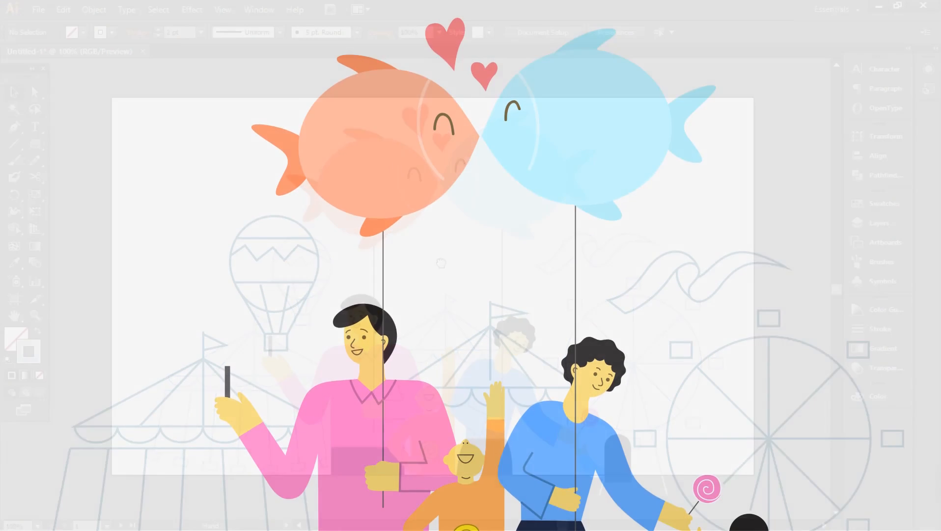